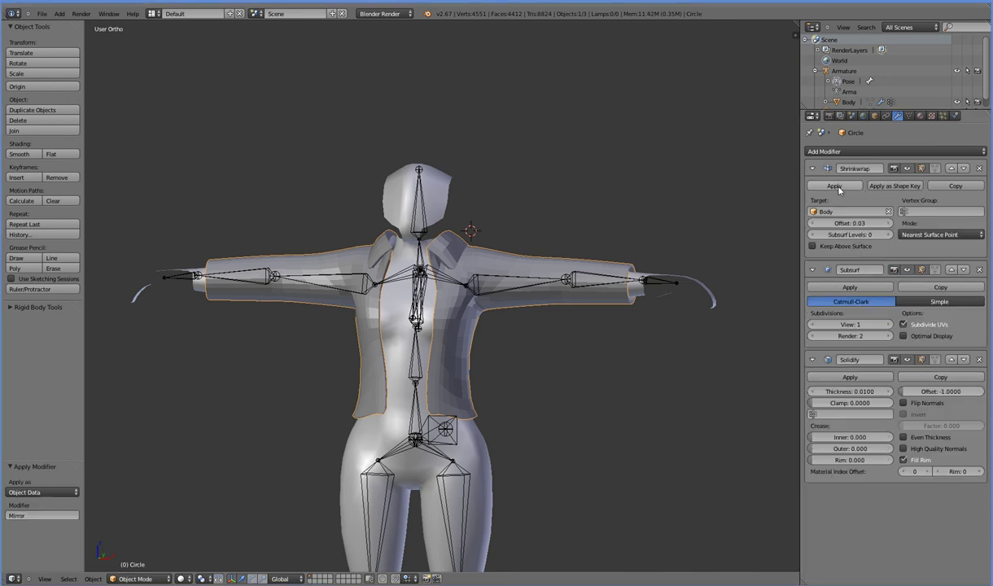
Apply the jacket's Shrinkwrap and Subsurf modifiers, keeping only Solidify in its modifier stack
click(847, 185)
click(847, 185)
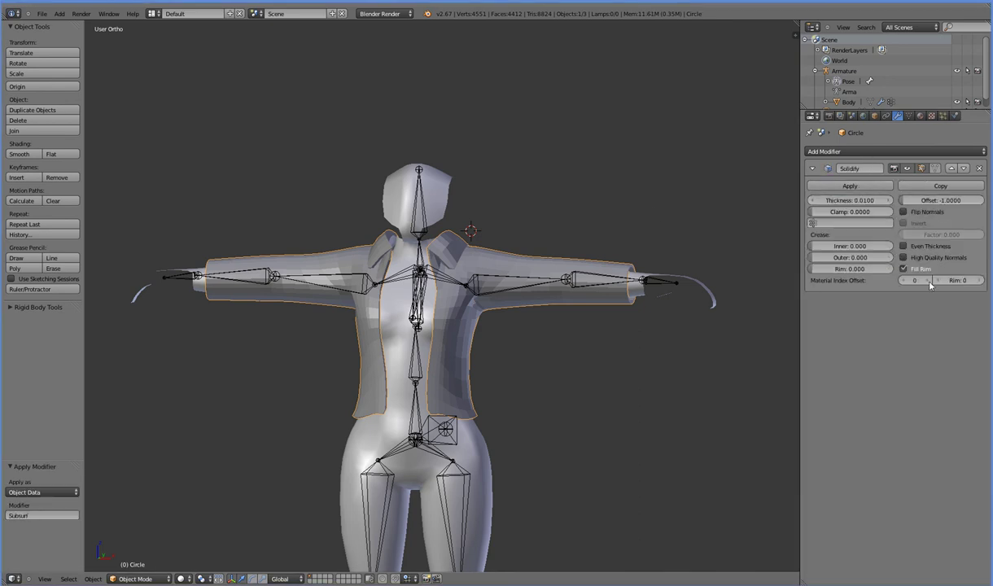
click(825, 152)
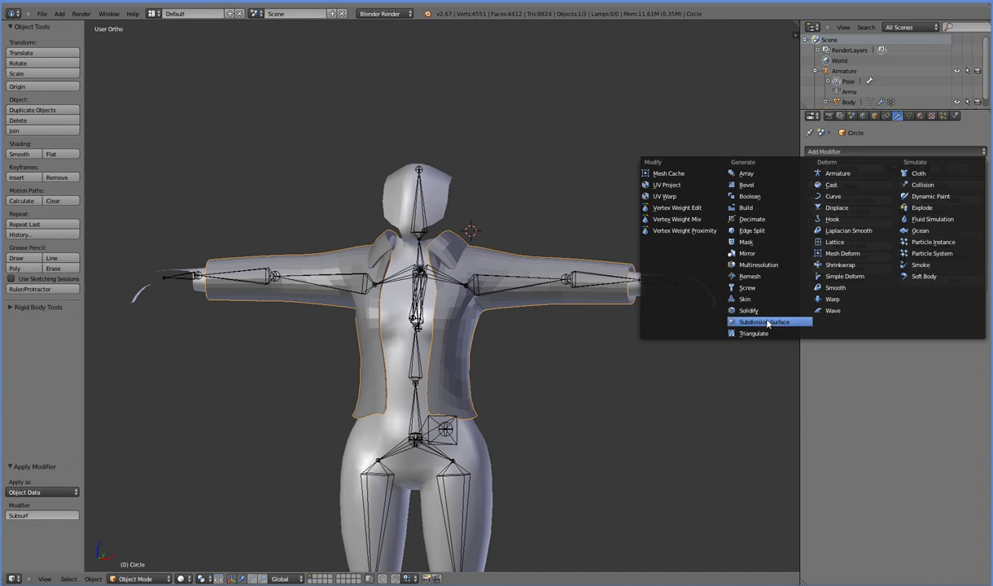
click(746, 309)
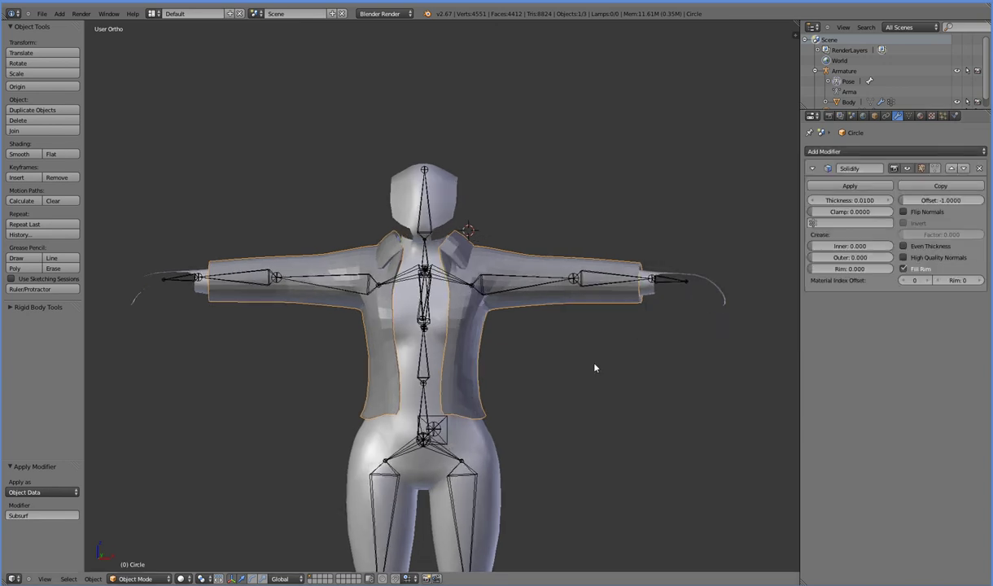
Parent the jacket to the armature with automatic weights
right_click(500, 291)
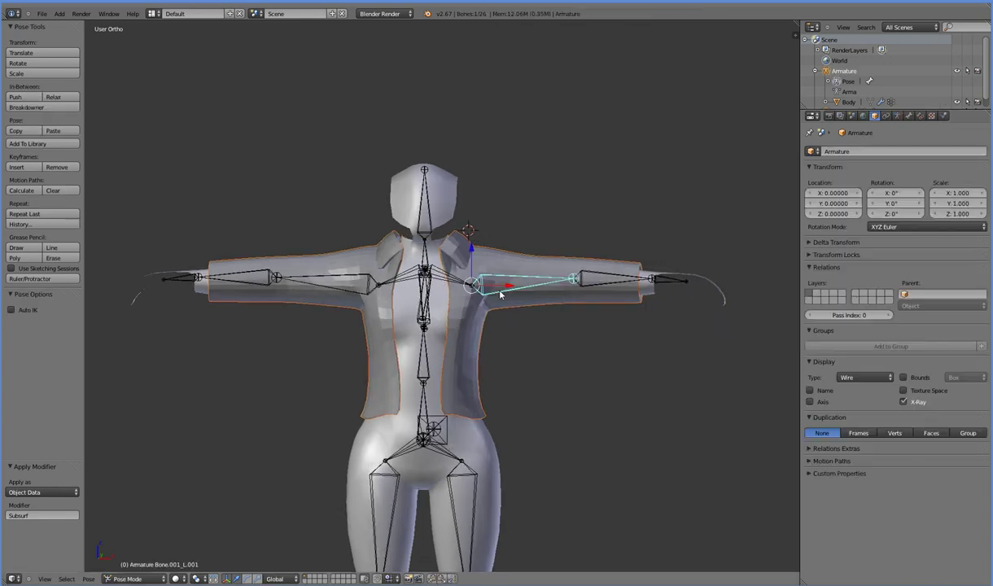
key(ctrl+p)
click(504, 289)
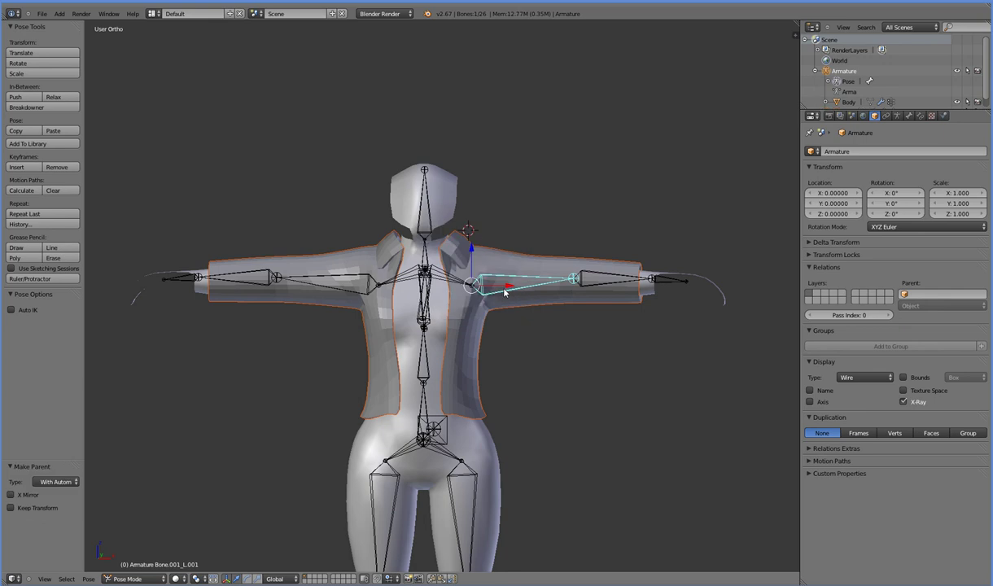
Test the jacket's deformation in front view by rotating the spine bones and one shoulder bone, cancelling each rotation
key(KP_1)
right_click(429, 368)
key(r)
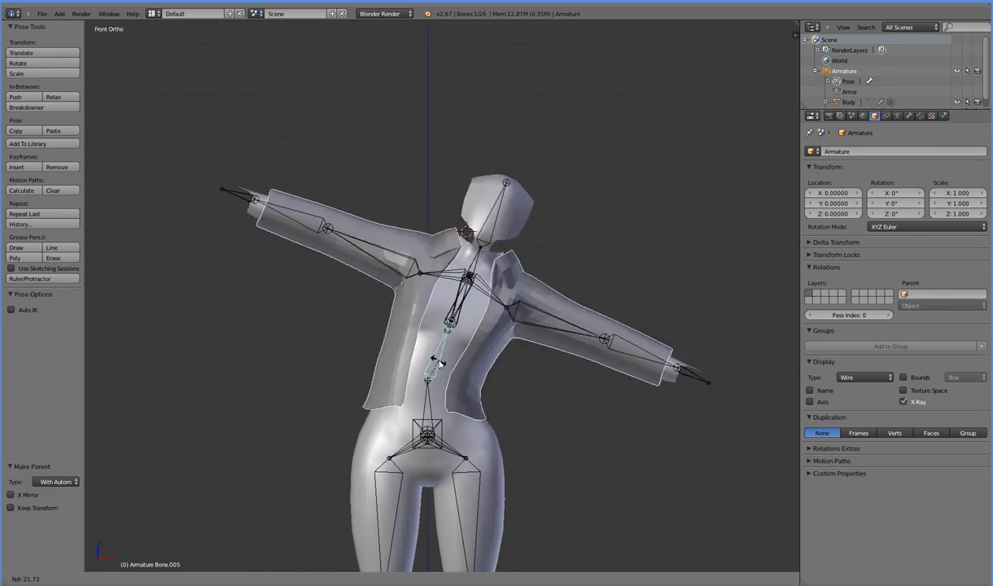
right_click(426, 363)
right_click(429, 313)
key(r)
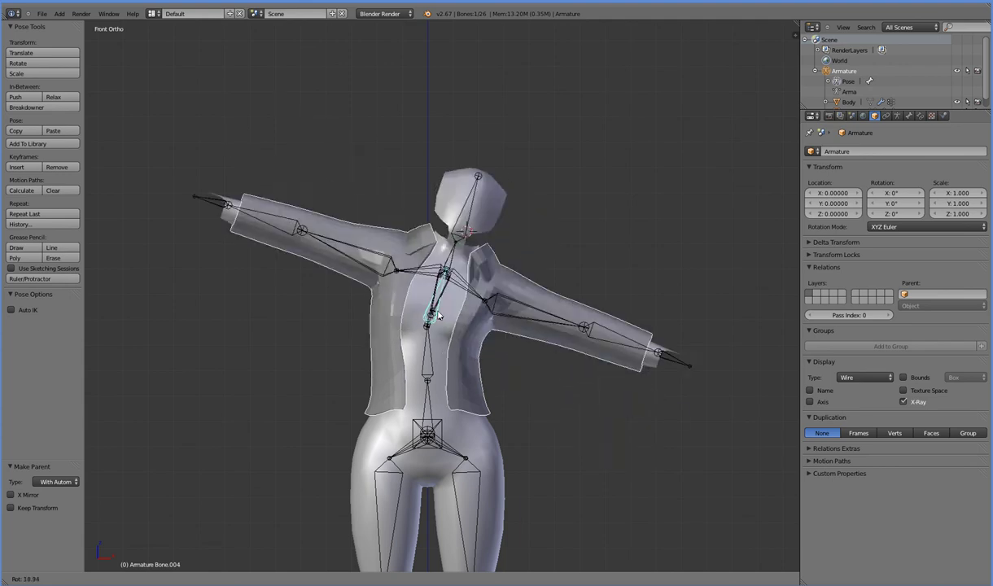
key(Escape)
right_click(447, 278)
key(r)
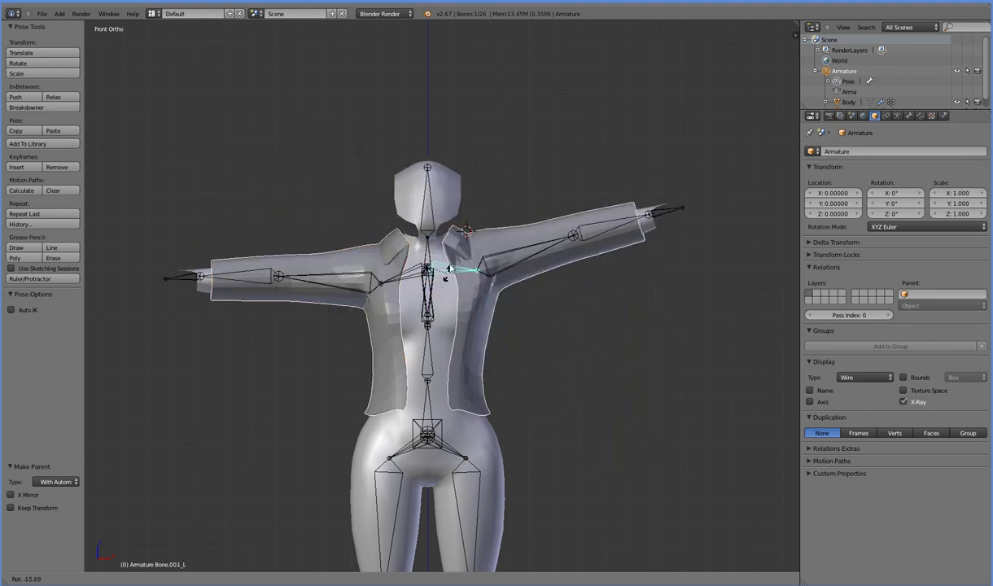
key(Escape)
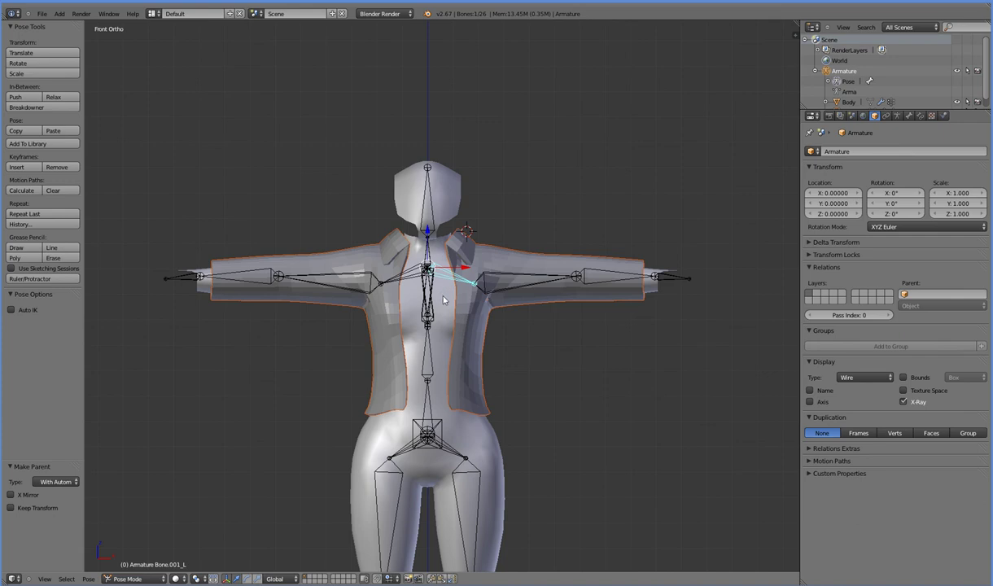
Test how the Forward and Backward chest bones deform the jacket in side view, cancelling each rotation
middle_drag(488, 370, 411, 358)
right_click(379, 302)
right_click(381, 301)
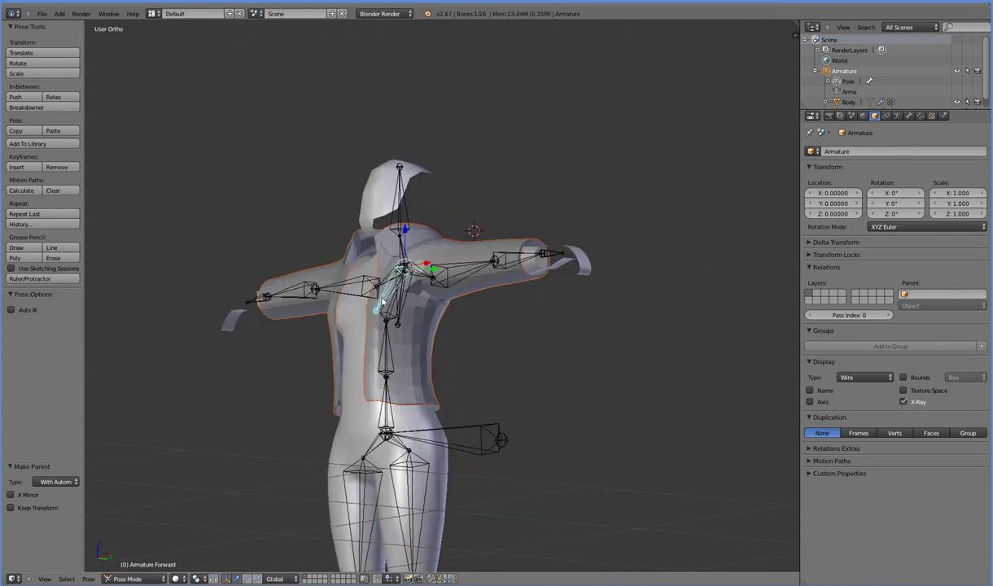
key(KP_3)
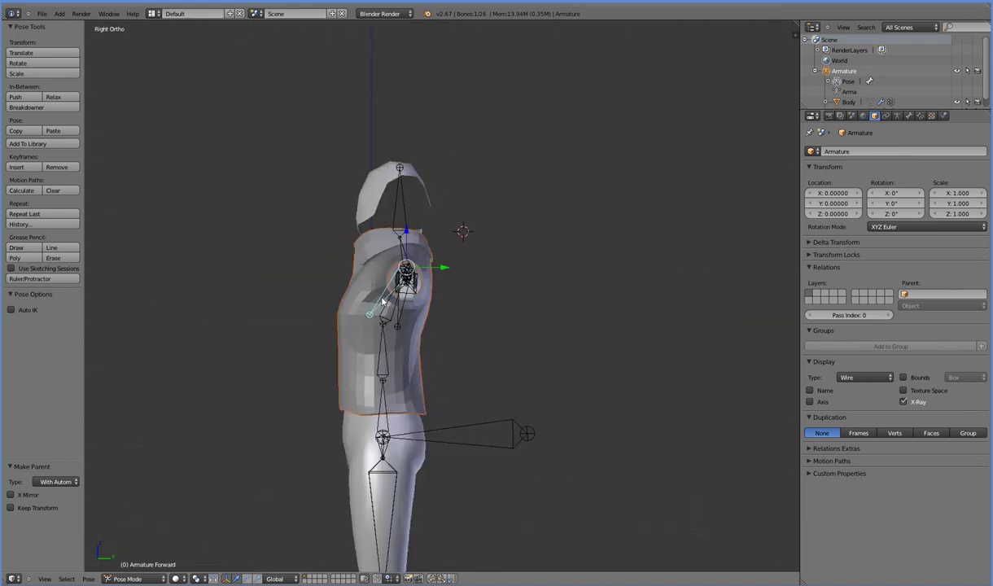
key(r)
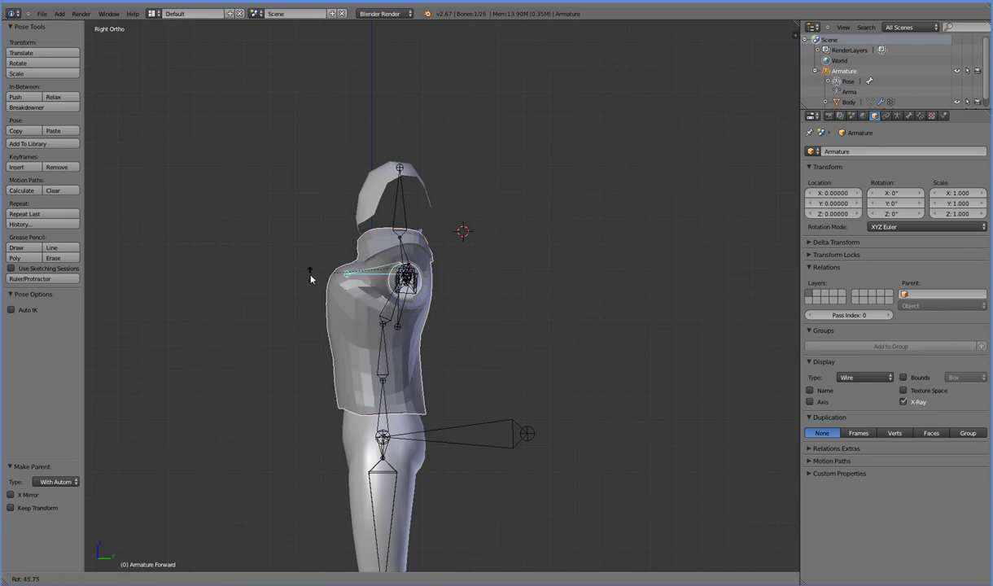
right_click(330, 335)
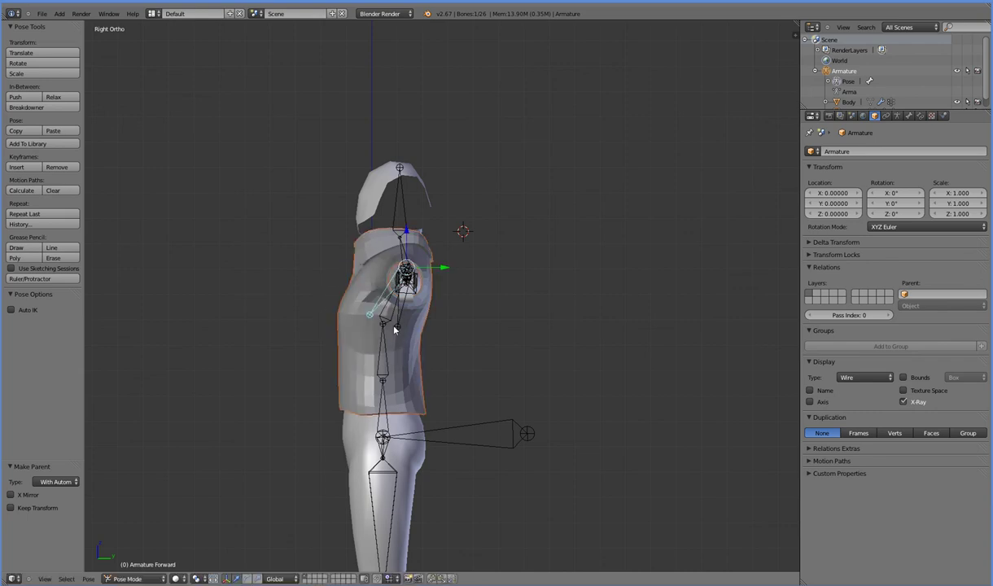
right_click(401, 319)
key(r)
right_click(396, 330)
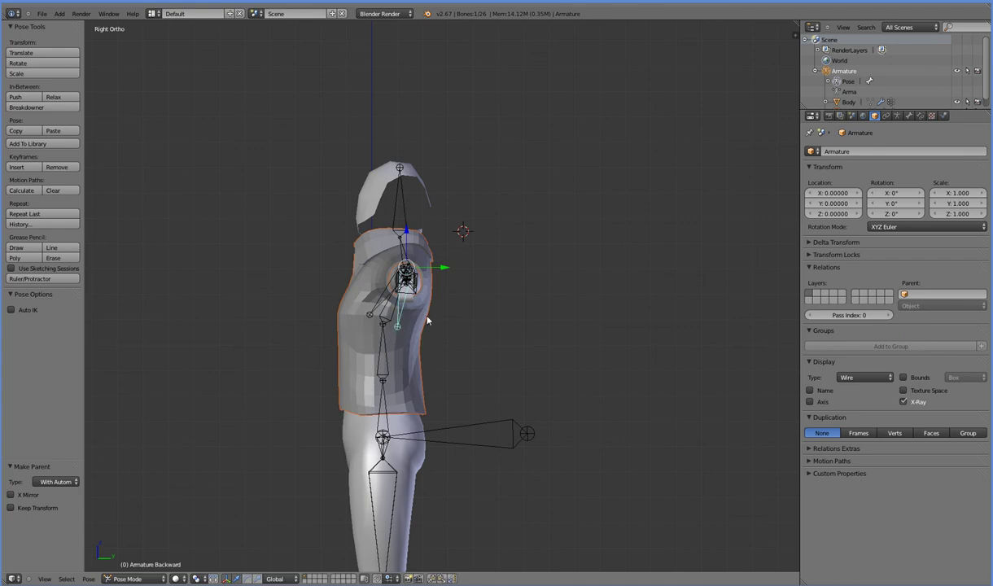
Leave Pose Mode, select the jacket and switch it to Weight Paint mode
key(ctrl+Tab)
right_click(403, 384)
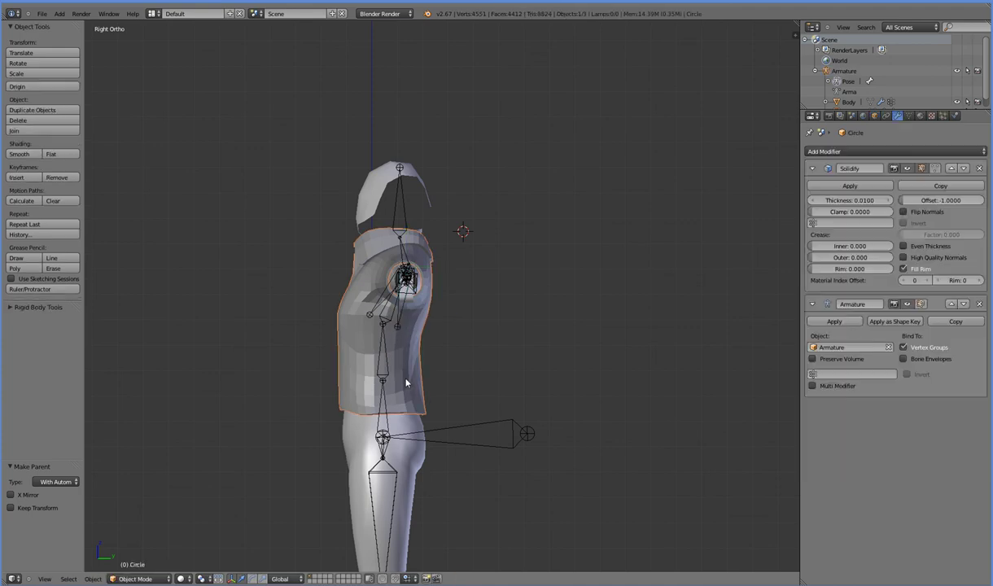
click(133, 578)
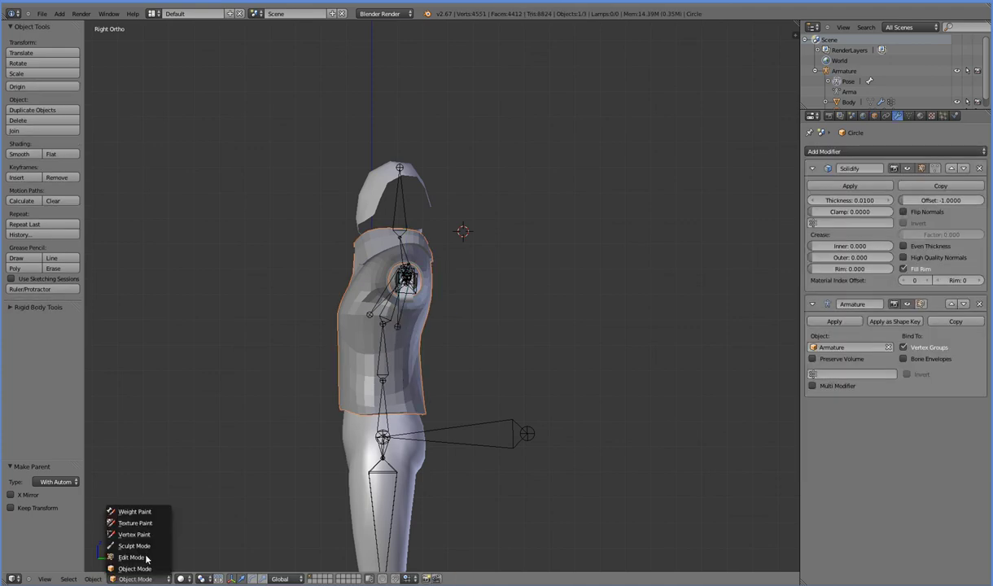
click(137, 498)
Clear the Backward bone's influence from the jacket using a weight 0 brush with radius 200 and strength 1.000
middle_drag(279, 385, 90, 358)
drag(50, 168, 180, 171)
mouse_move(399, 262)
mouse_down()
mouse_move(411, 317)
mouse_move(375, 334)
mouse_move(440, 273)
mouse_up()
drag(39, 156, 114, 163)
drag(471, 323, 396, 326)
middle_drag(403, 333, 359, 380)
click(499, 322)
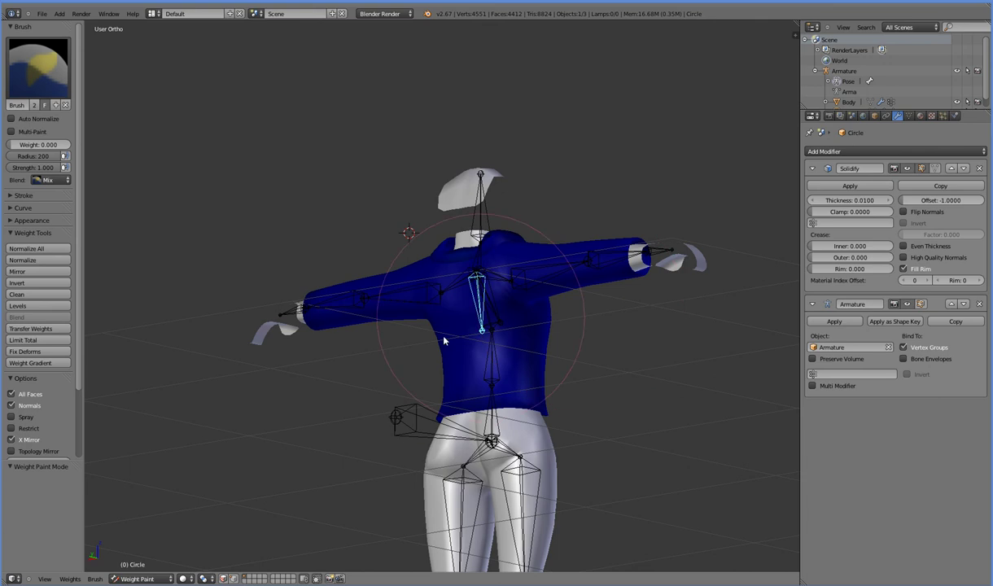
Select the Forward bone and paint its weight off the jacket's front with the weight 0 brush
mouse_move(432, 355)
middle_down()
mouse_move(518, 358)
mouse_move(420, 337)
middle_up()
middle_drag(484, 315, 586, 321)
right_click(376, 305)
mouse_move(373, 303)
mouse_down()
mouse_move(344, 315)
mouse_move(398, 343)
mouse_up()
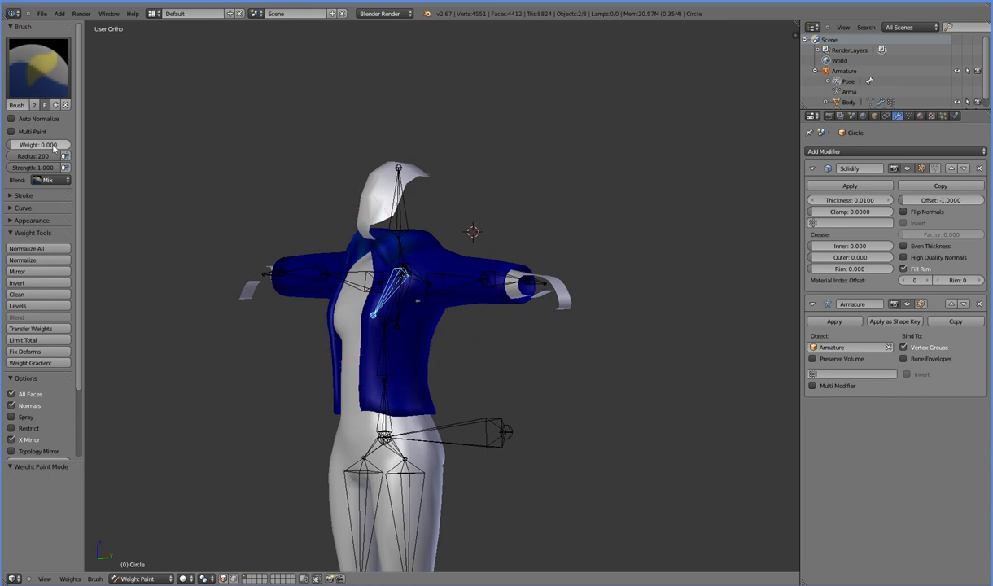
Set the weight paint brush to weight 1.000, radius 78 and strength 0.187
drag(132, 148, 147, 149)
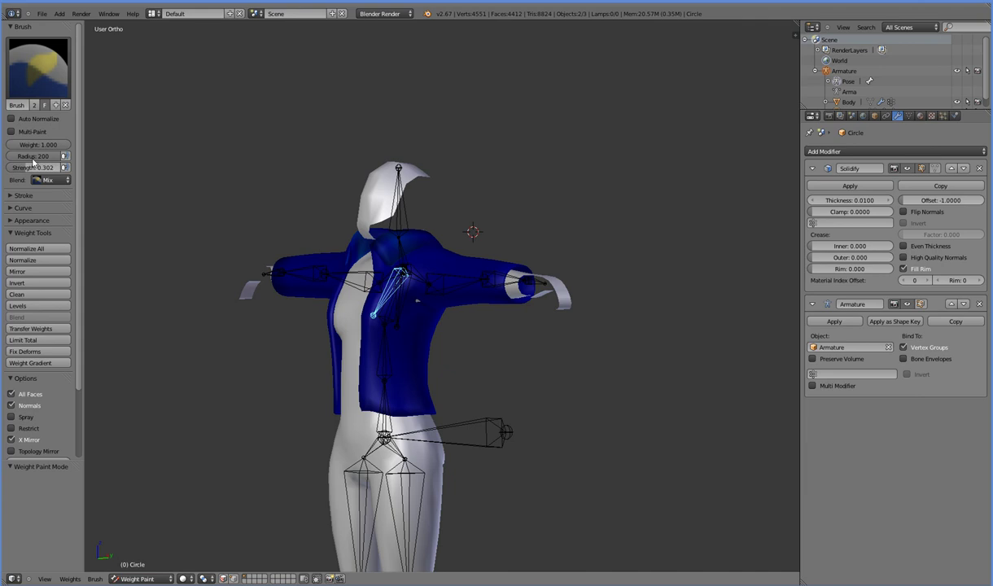
mouse_move(28, 158)
mouse_down()
mouse_move(7, 160)
mouse_move(11, 168)
mouse_up()
middle_drag(174, 336, 342, 436)
middle_drag(410, 481, 475, 441)
scroll(476, 441, up, 2)
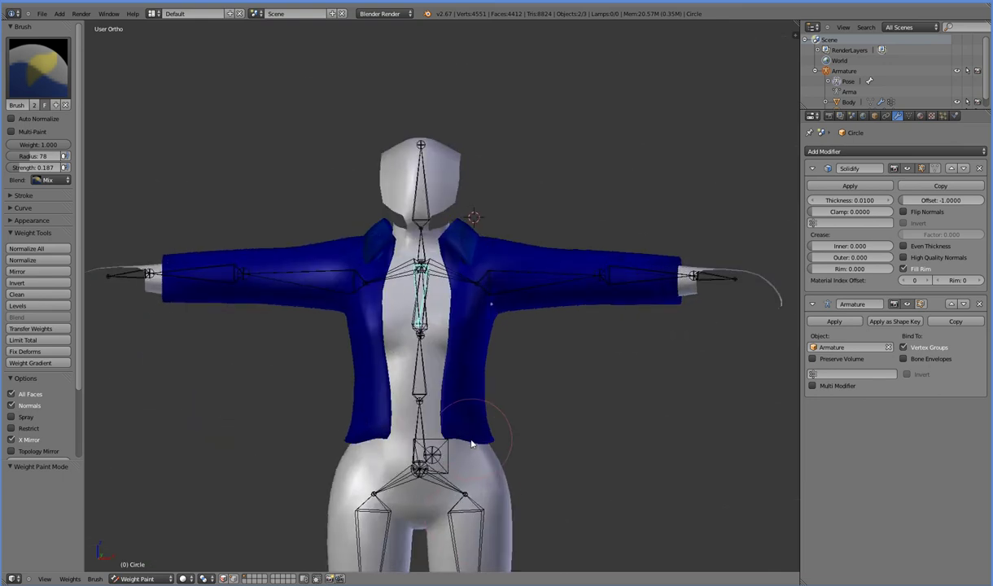
middle_drag(549, 439, 500, 482)
middle_drag(312, 413, 431, 356)
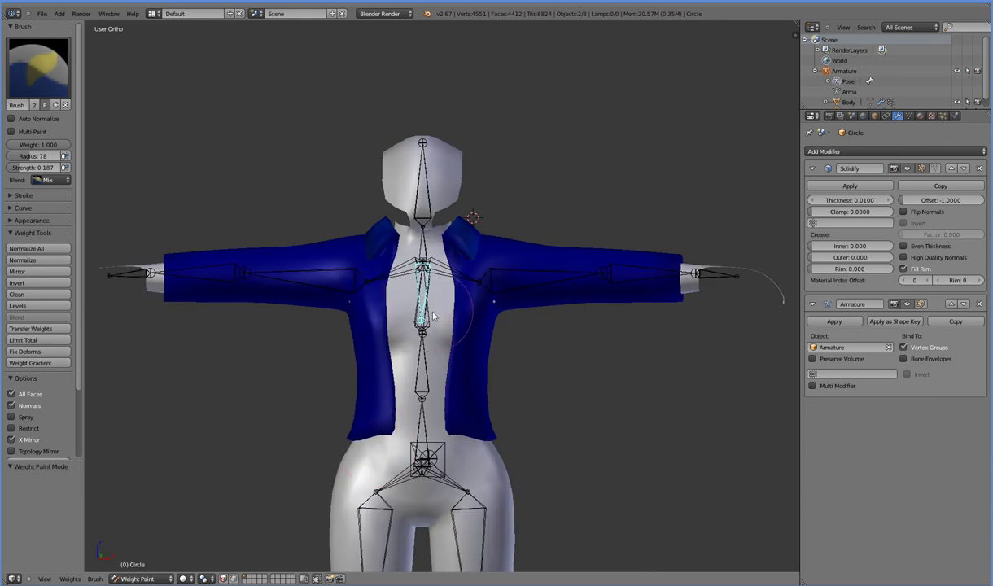
Try painting the Forward bone's weight along the jacket's front opening and lower body, and undo the strokes
drag(432, 360, 427, 455)
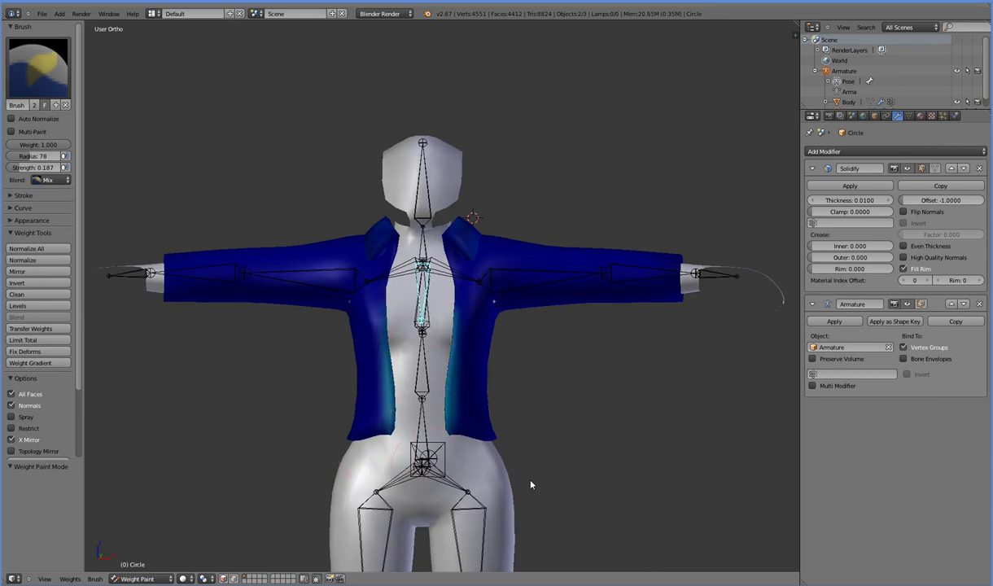
middle_drag(549, 487, 382, 500)
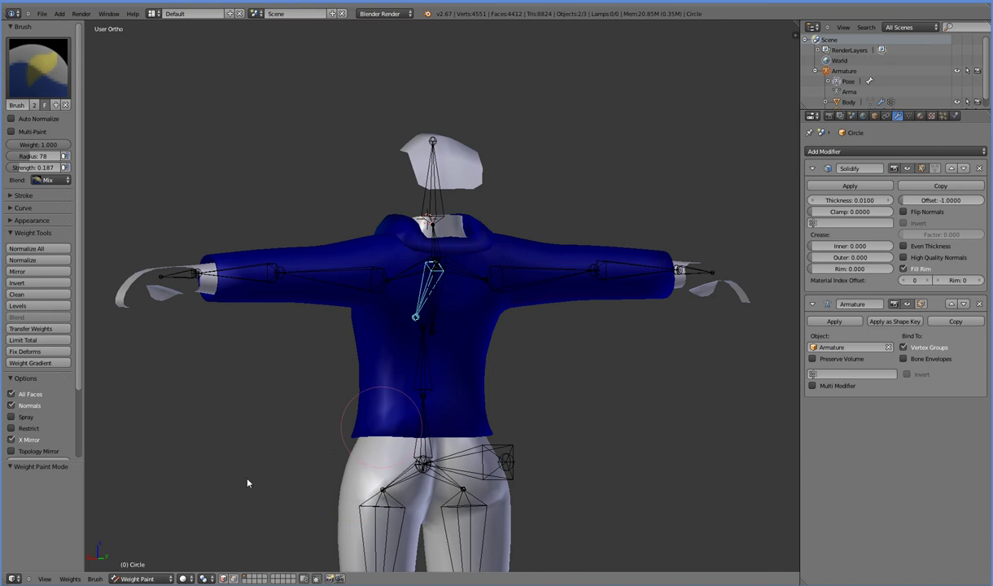
middle_drag(260, 488, 217, 405)
drag(392, 368, 402, 411)
mouse_move(376, 467)
middle_down()
mouse_move(312, 465)
mouse_move(313, 436)
mouse_move(447, 436)
mouse_move(502, 462)
middle_up()
key(ctrl+z)
key(ctrl+z)
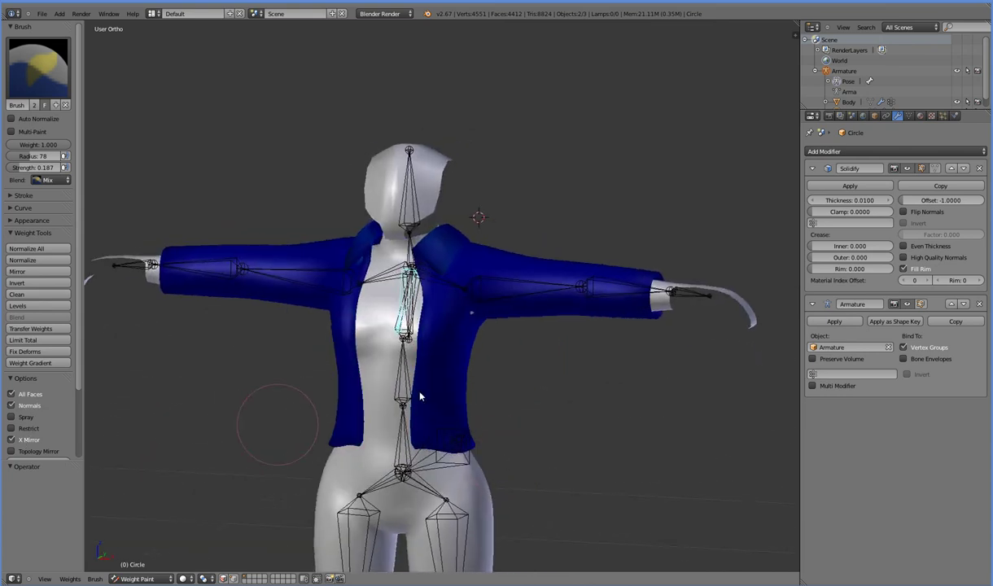
Try painting the Forward bone's weight across the front panels at the waist and collar, and undo the strokes
mouse_move(400, 372)
mouse_down()
mouse_move(426, 358)
mouse_move(409, 374)
mouse_move(460, 400)
mouse_up()
middle_drag(484, 422, 508, 403)
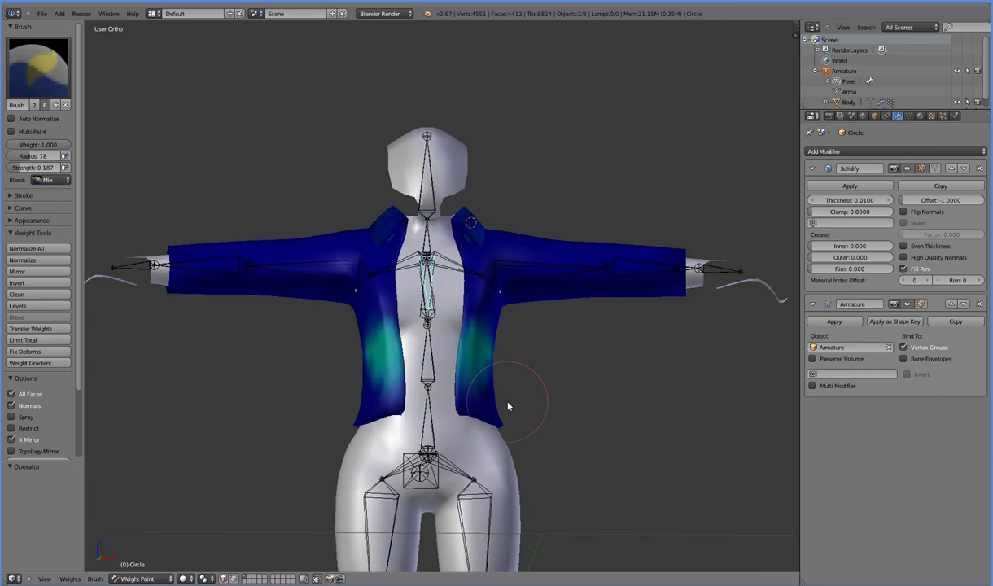
key(ctrl+z)
key(ctrl+z)
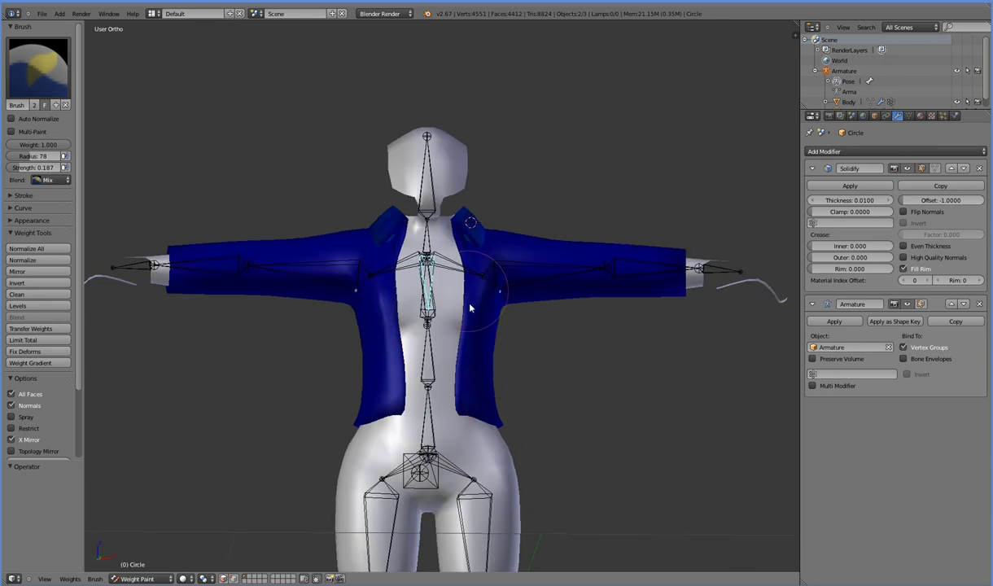
key(KP_1)
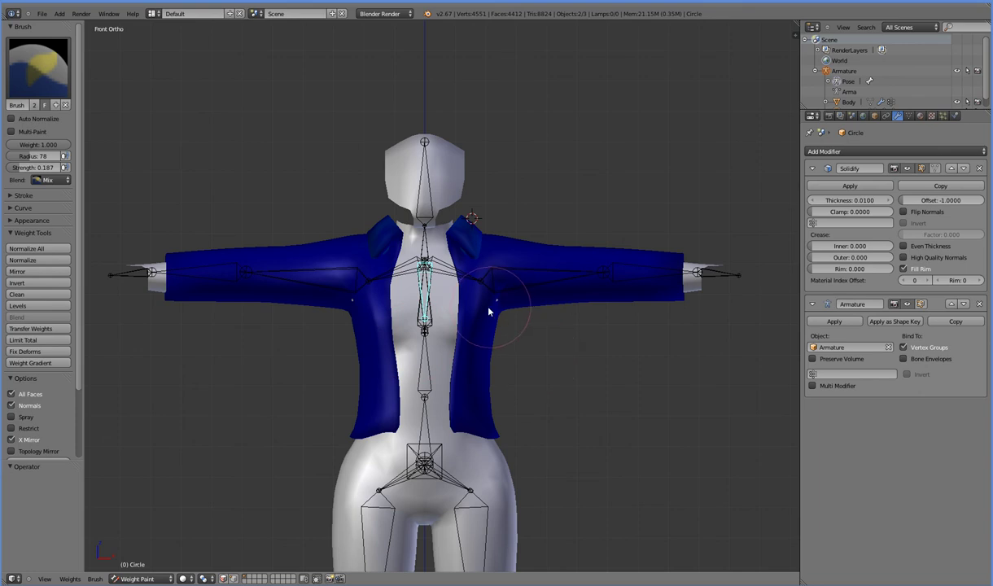
mouse_move(471, 232)
mouse_down()
mouse_move(459, 313)
mouse_move(456, 301)
mouse_up()
key(ctrl+z)
Reduce the brush radius to 59 and paint the Forward bone's weight down the front opening edges and along the hem
drag(37, 156, 22, 160)
mouse_move(463, 285)
mouse_down()
mouse_move(471, 423)
mouse_move(507, 441)
mouse_move(453, 366)
mouse_move(455, 419)
mouse_move(514, 464)
mouse_up()
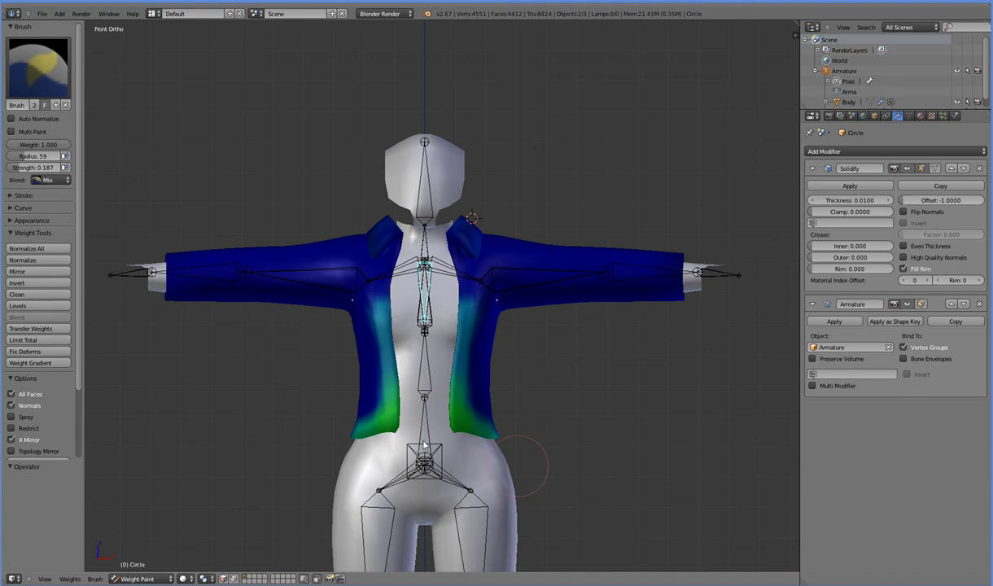
drag(457, 450, 489, 486)
Build up the Forward bone's weight on the lower front panels and blend it upward toward the chest
mouse_move(547, 476)
middle_down()
mouse_move(454, 454)
mouse_move(514, 475)
middle_up()
mouse_move(436, 435)
mouse_down()
mouse_move(410, 422)
mouse_move(410, 383)
mouse_move(401, 405)
mouse_up()
click(401, 387)
click(401, 368)
click(398, 346)
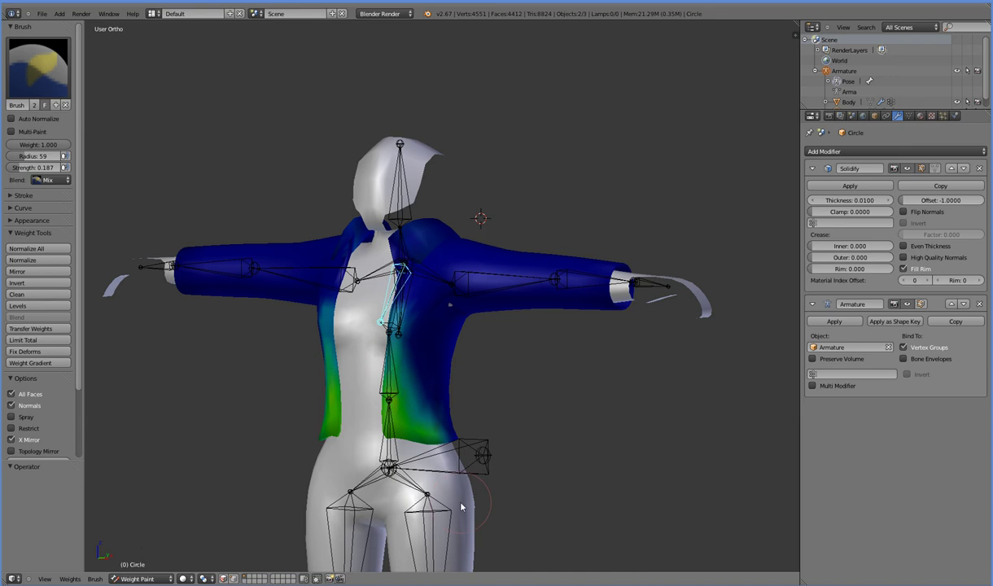
middle_drag(432, 444, 467, 507)
middle_drag(475, 465, 473, 495)
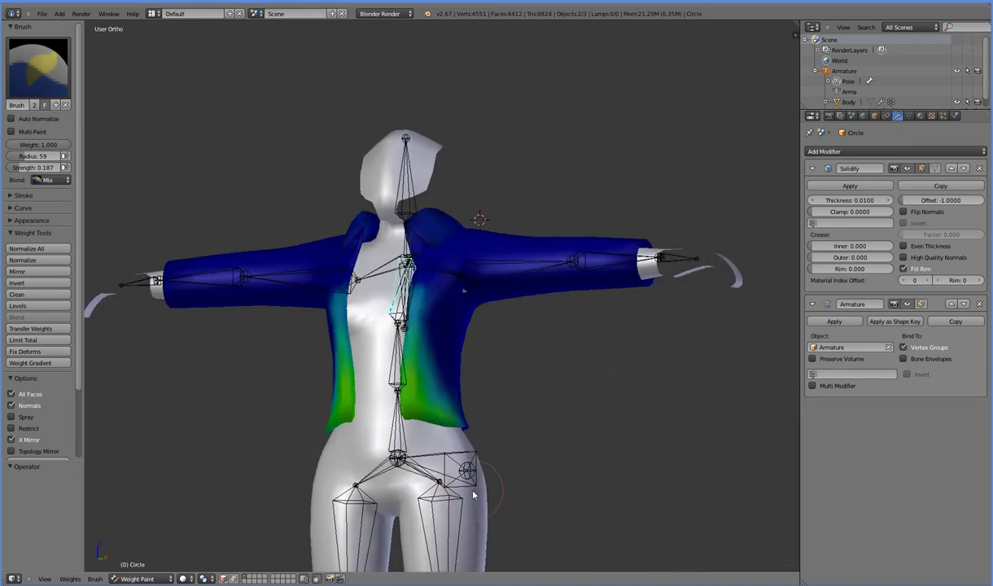
key(KP_1)
drag(478, 401, 480, 325)
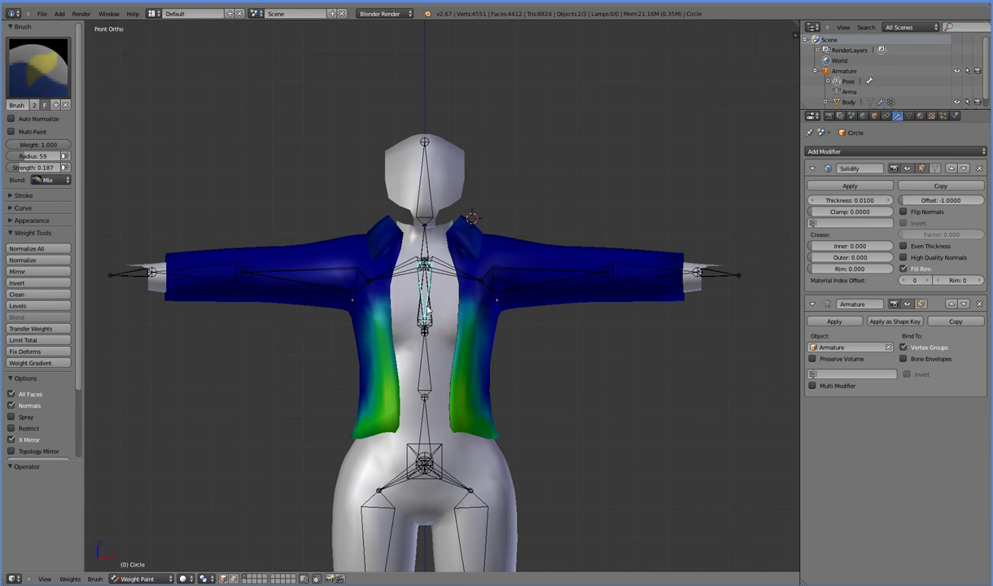
Test the painted weights by rotating the Forward bone in front and side views, cancelling each rotation
key(r)
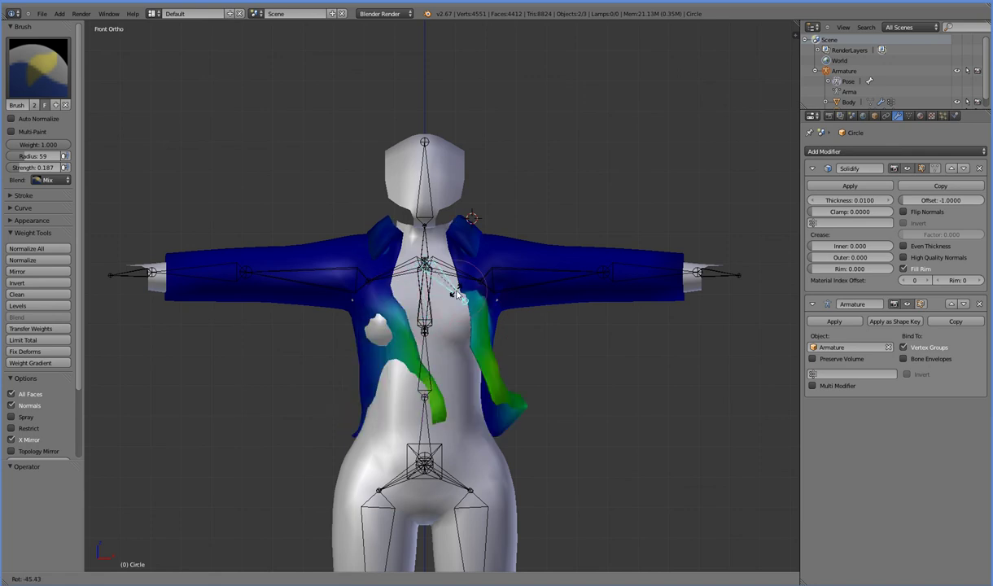
right_click(406, 311)
key(KP_3)
key(r)
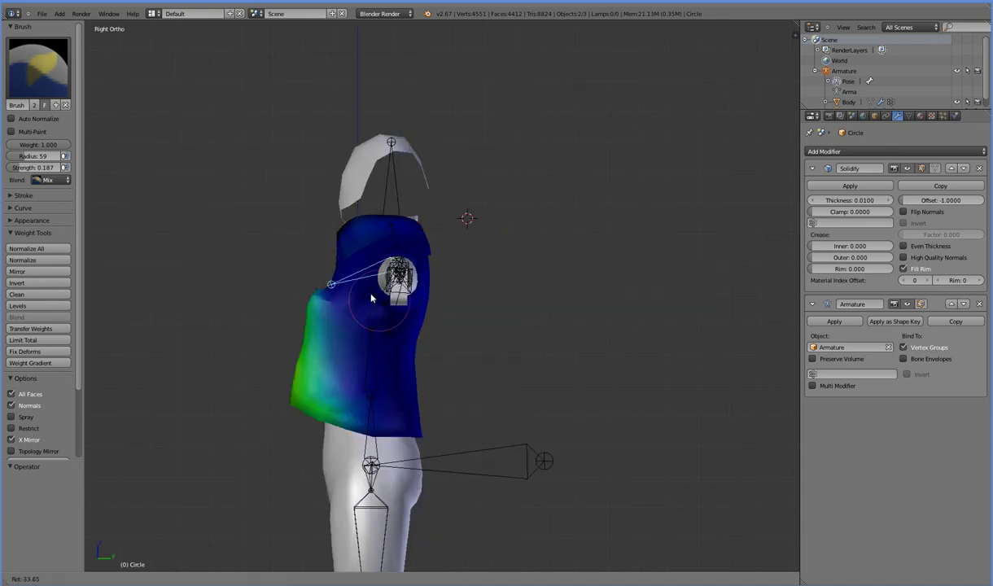
right_click(381, 322)
Test the painted jacket's response to scaling the Forward bone along single axes, cancelling each scale
key(s)
key(z)
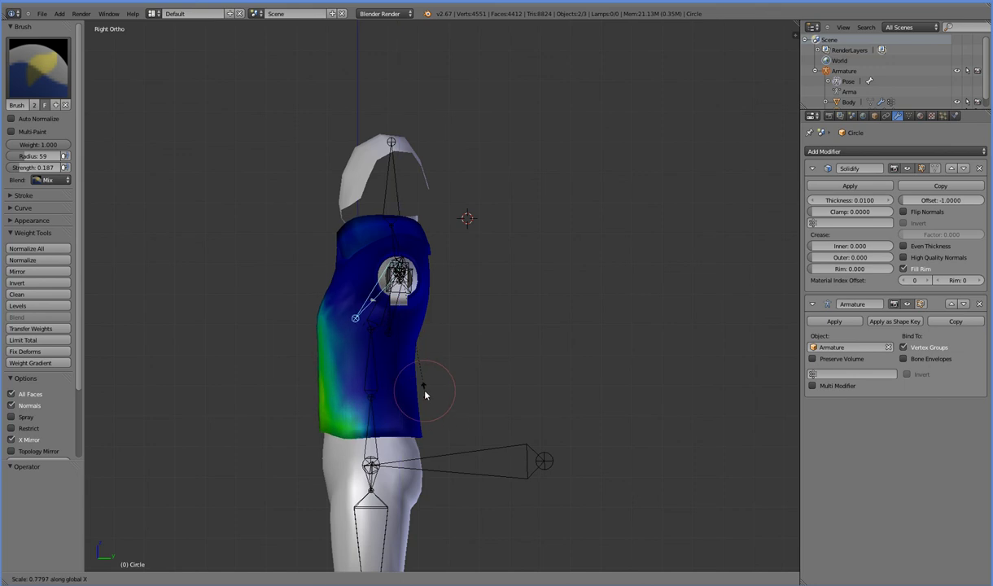
right_click(424, 395)
key(s)
key(y)
right_click(412, 407)
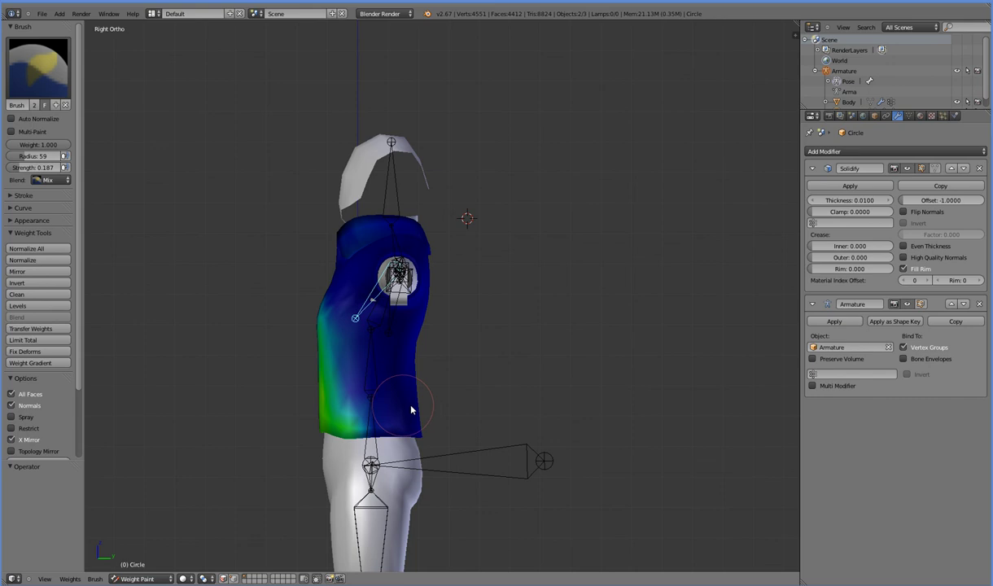
Test the Forward bone's rotation from an angled front view of the jacket and cancel it
middle_drag(412, 410, 513, 413)
middle_drag(437, 404, 339, 397)
key(r)
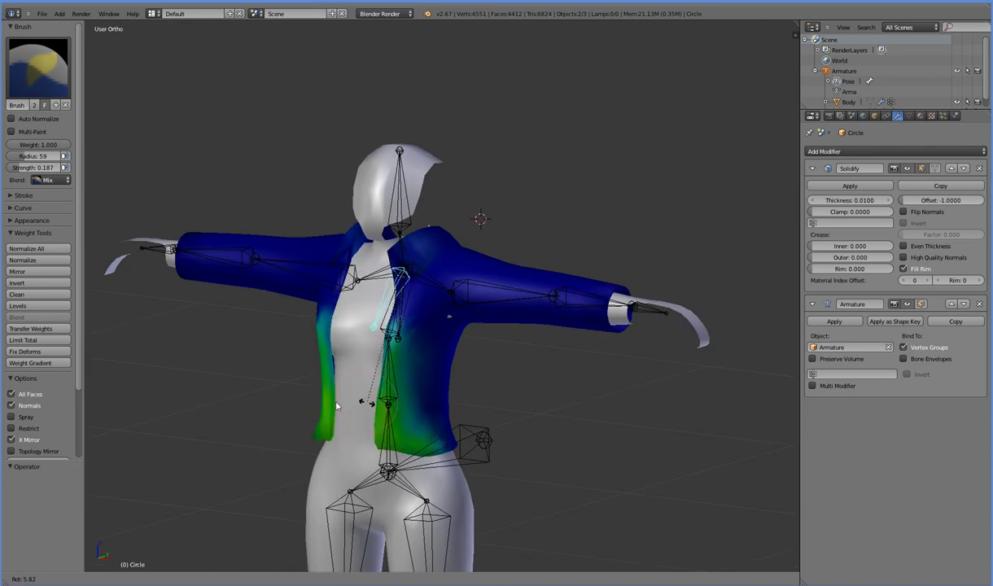
click(381, 404)
Select the Backward bone and paint its weight across the lower back of the jacket
middle_drag(453, 409, 363, 402)
middle_drag(394, 336, 389, 324)
right_click(400, 323)
key(KP_1)
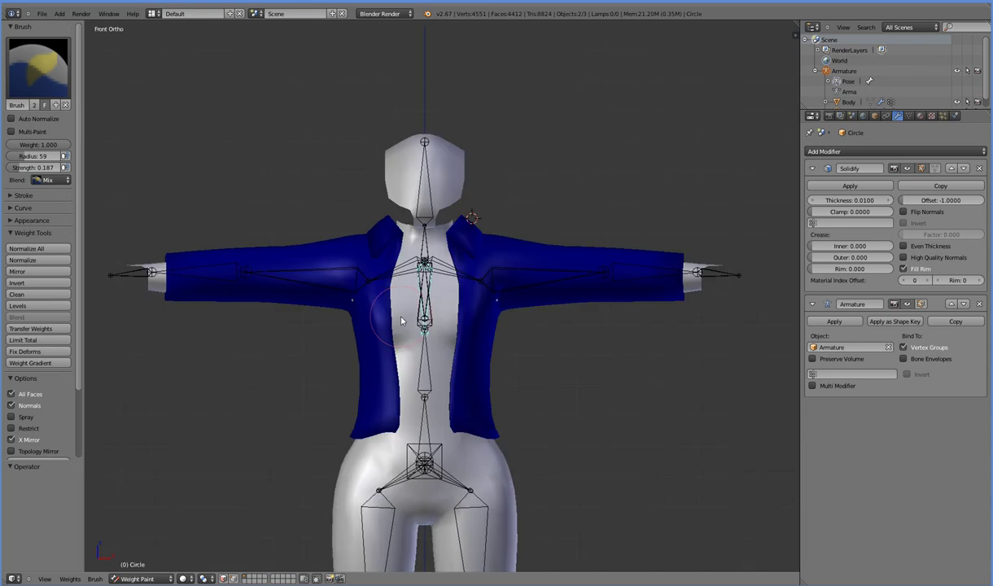
key(KP_3)
key(KP_1)
key(ctrl+KP_1)
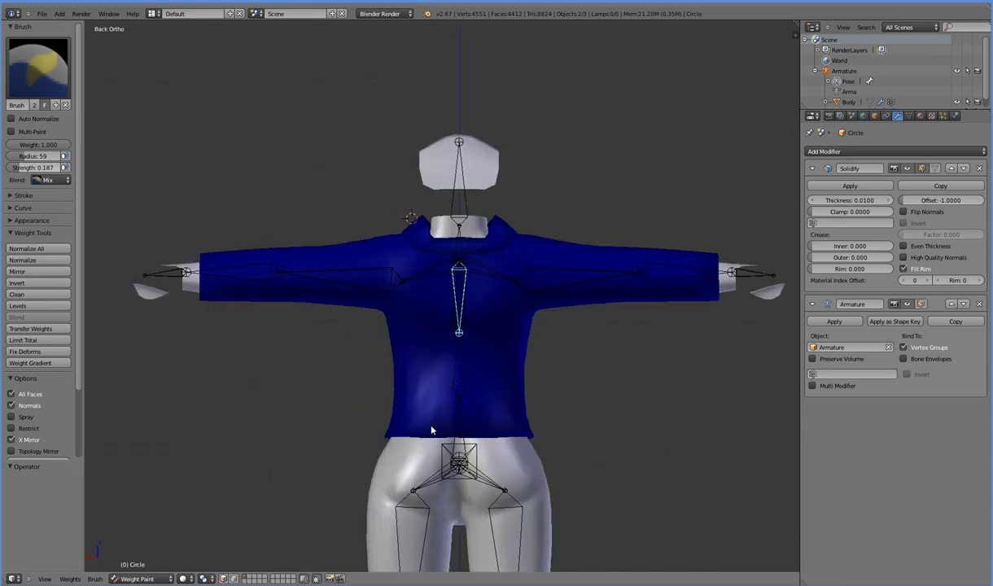
mouse_move(407, 431)
mouse_down()
mouse_move(452, 437)
mouse_move(392, 411)
mouse_move(439, 403)
mouse_move(428, 429)
mouse_move(480, 417)
mouse_move(520, 465)
mouse_up()
middle_drag(585, 457, 587, 490)
key(z)
key(z)
mouse_move(469, 396)
mouse_down()
mouse_move(411, 382)
mouse_move(447, 396)
mouse_move(515, 398)
mouse_move(428, 395)
mouse_move(476, 334)
mouse_move(489, 404)
mouse_up()
key(z)
key(z)
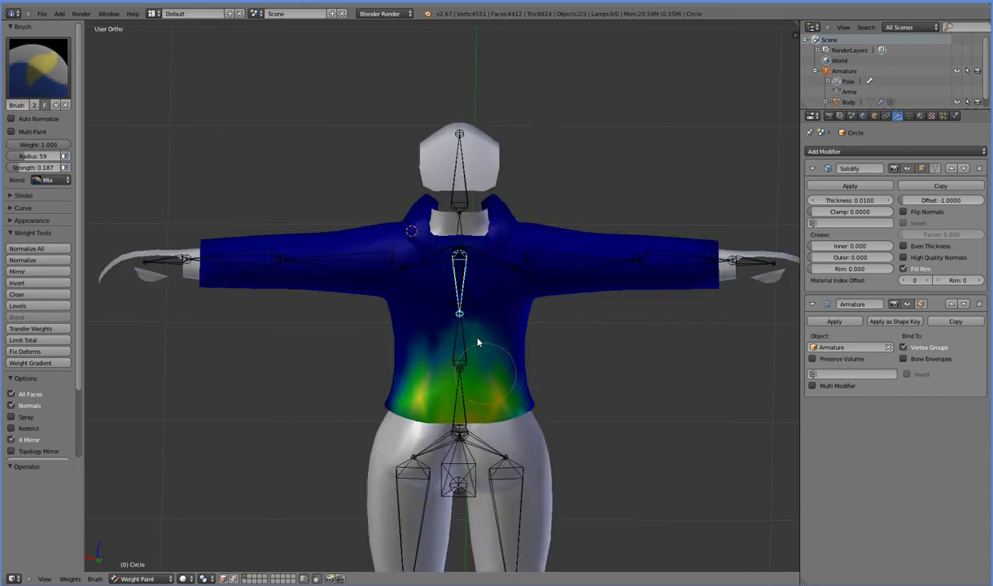
Extend the Backward bone's weight up the middle of the back toward the shoulder blades, undoing an unwanted stroke
drag(475, 309, 478, 346)
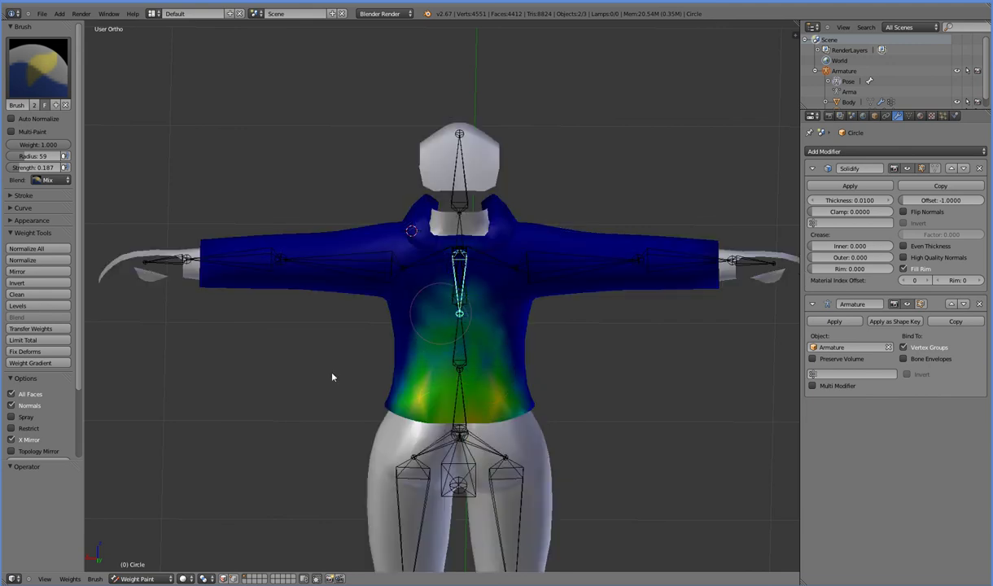
key(ctrl+z)
mouse_move(470, 312)
mouse_down()
mouse_move(488, 342)
mouse_move(437, 342)
mouse_up()
middle_drag(570, 423, 568, 375)
drag(456, 346, 480, 303)
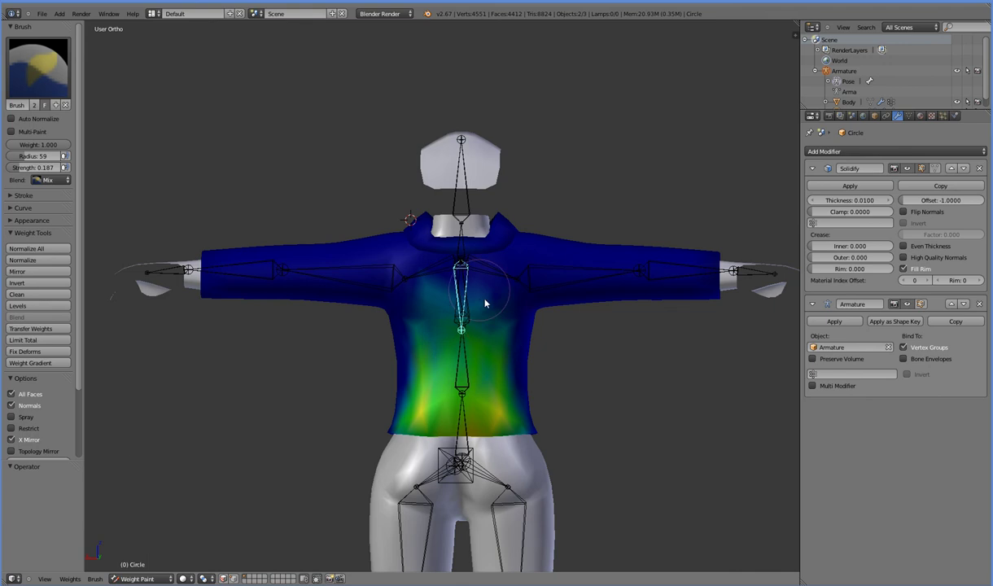
Strengthen the Backward bone's weight along the back hem out to both lower corners
middle_drag(594, 366, 453, 416)
mouse_move(436, 427)
mouse_down()
mouse_move(441, 413)
mouse_move(415, 432)
mouse_move(442, 408)
mouse_move(484, 420)
mouse_move(470, 457)
mouse_up()
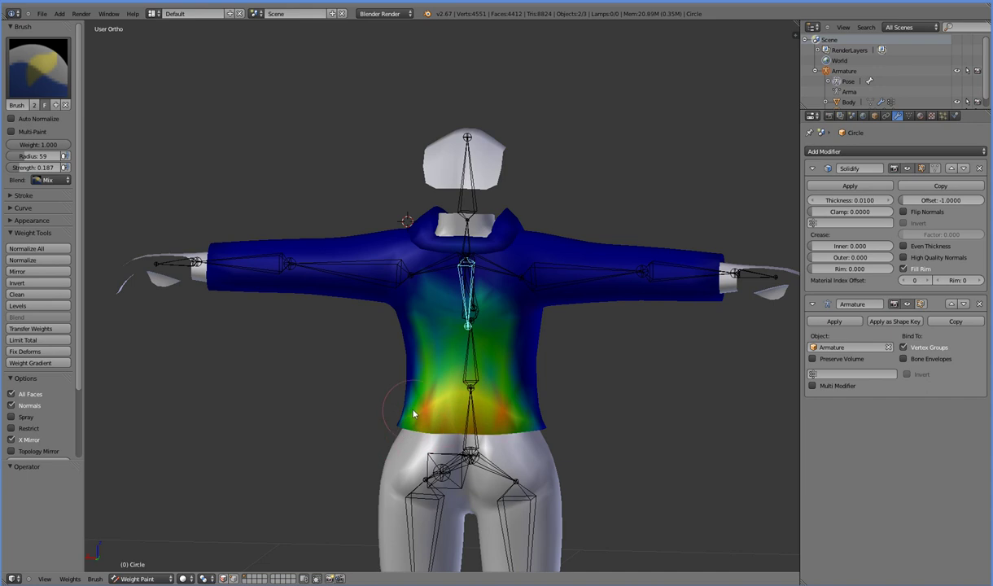
mouse_move(413, 415)
mouse_down()
mouse_move(533, 422)
mouse_move(605, 458)
mouse_up()
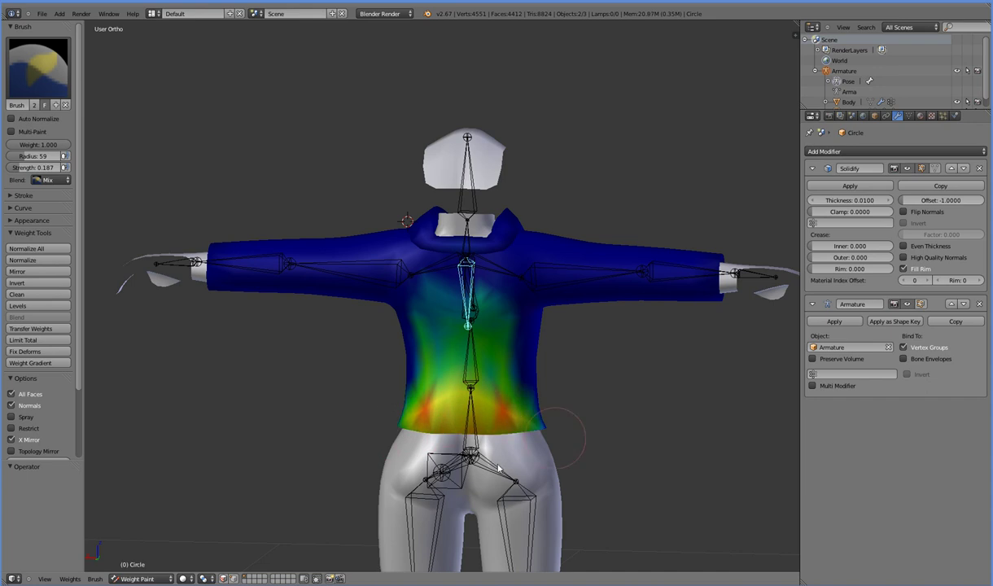
Rotate the Backward bone about -45.19° in side view to test how the jacket's back deforms
mouse_move(498, 467)
middle_down()
mouse_move(405, 415)
mouse_move(376, 432)
mouse_move(421, 413)
middle_up()
key(KP_3)
key(KP_1)
key(KP_3)
key(r)
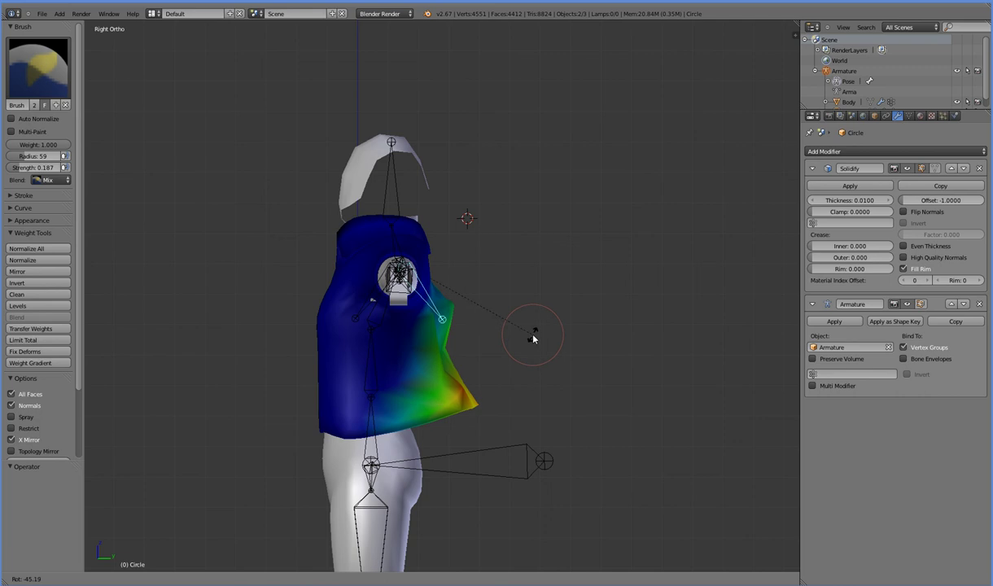
click(529, 334)
middle_drag(523, 329, 500, 334)
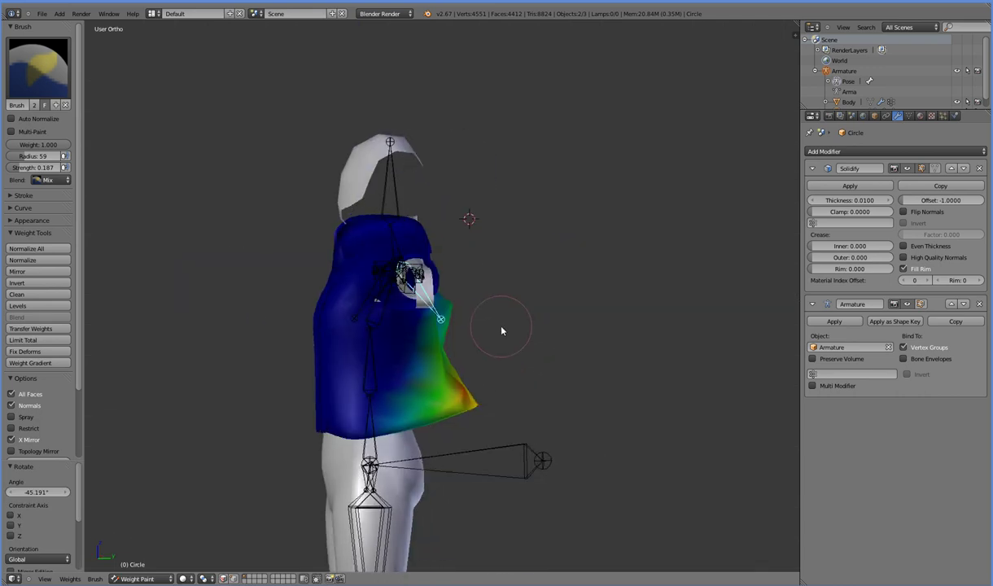
Set the brush weight to 0 and lightly reduce the Backward bone's influence on the upper back
drag(45, 146, 6, 146)
middle_drag(555, 334, 561, 328)
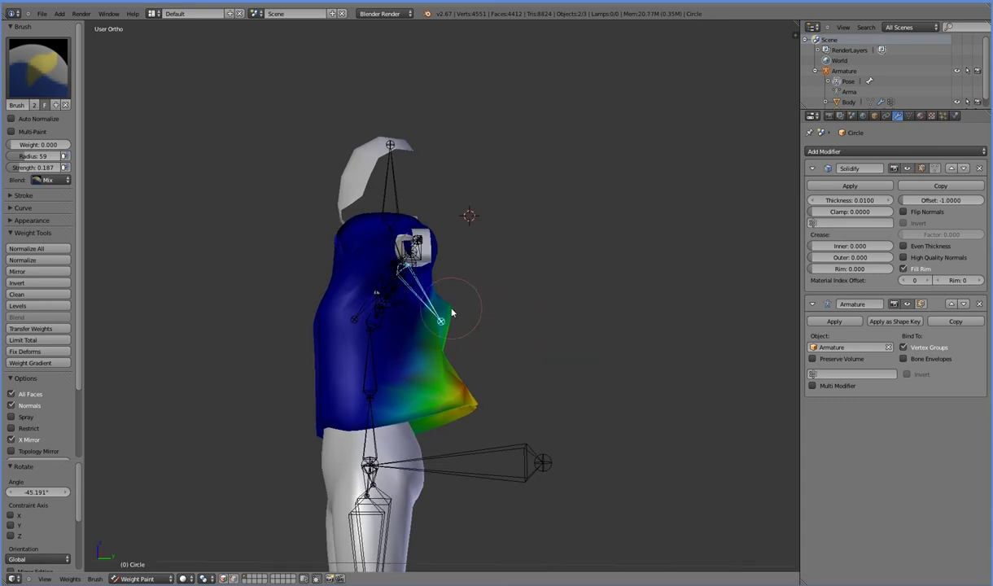
middle_drag(501, 317, 418, 330)
drag(466, 318, 464, 311)
middle_drag(466, 316, 557, 354)
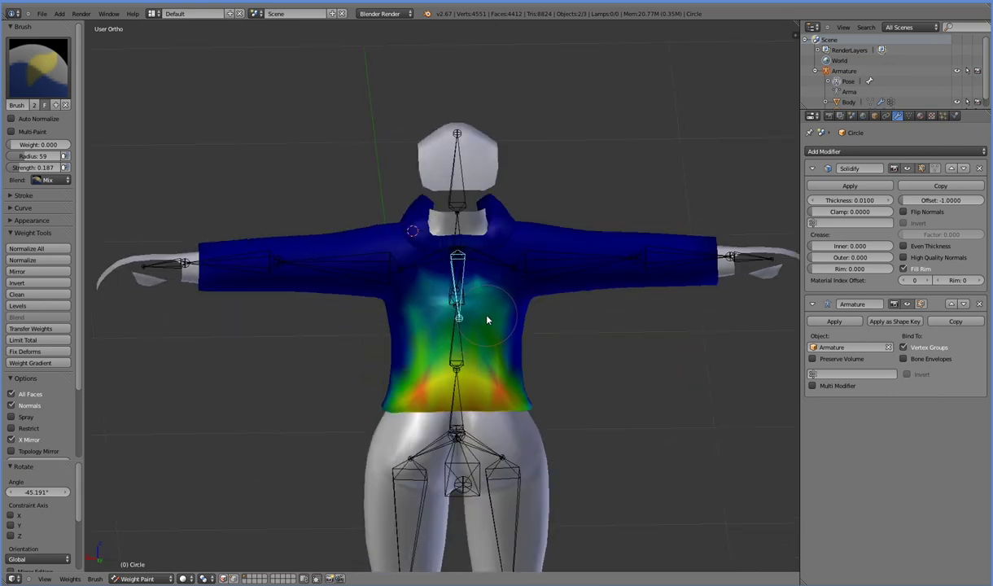
mouse_move(487, 320)
mouse_down()
mouse_move(454, 319)
mouse_move(497, 345)
mouse_up()
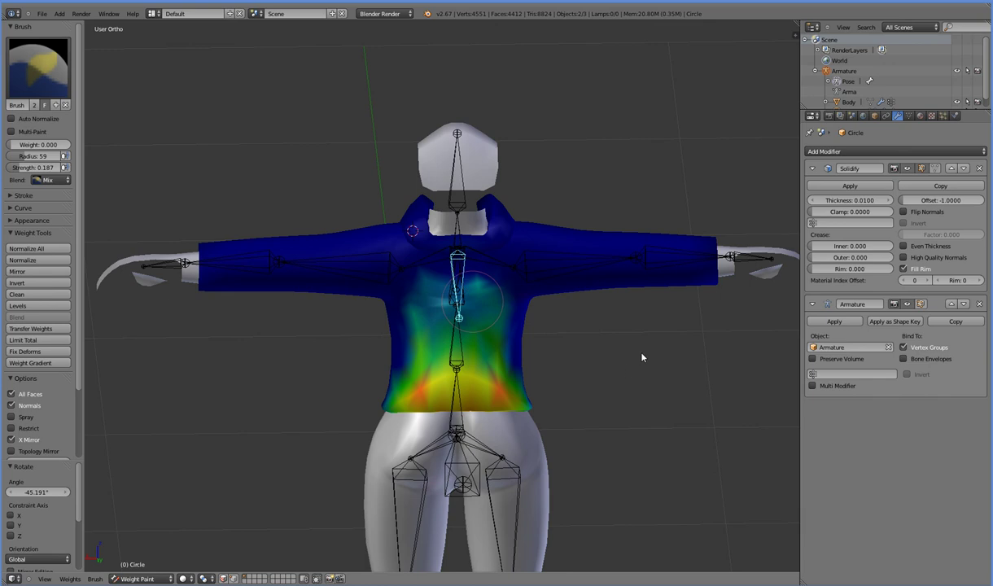
middle_drag(661, 350, 631, 299)
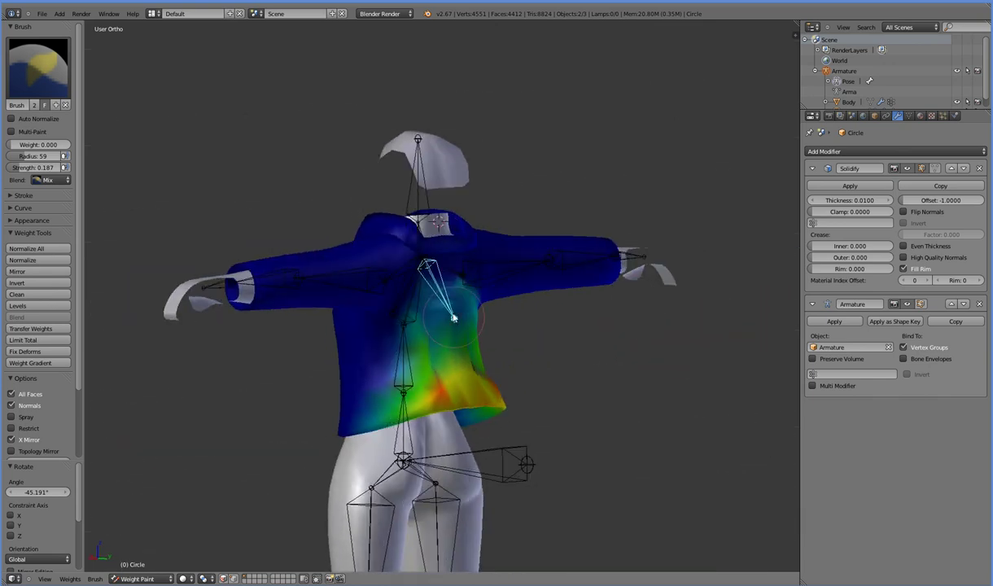
Clear the Backward bone's pose rotation and start the Screencast Keys display
middle_drag(530, 345, 620, 331)
key(alt+r)
middle_drag(427, 366, 496, 378)
key(n)
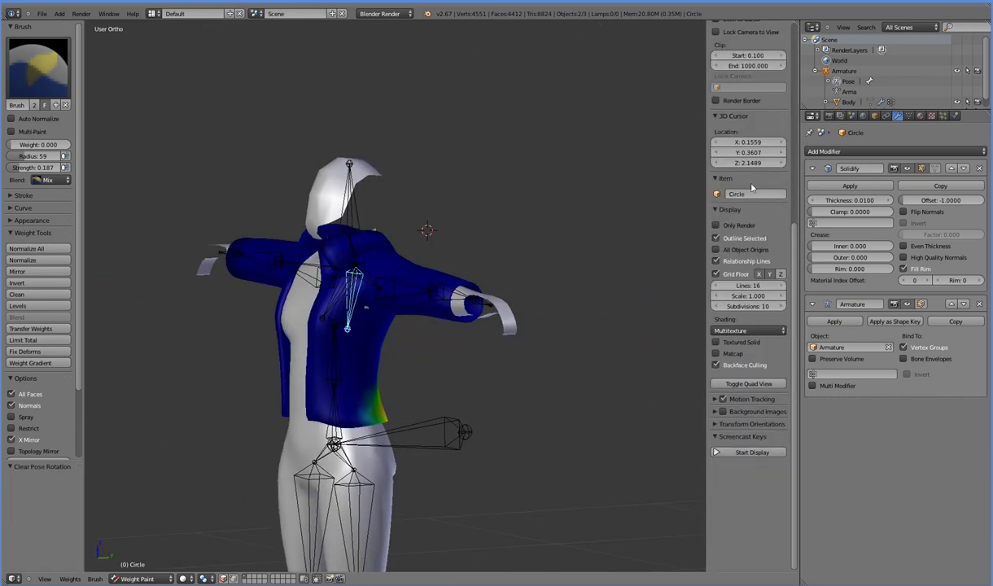
click(730, 454)
Test scaling the Backward bone along the global Z axis and cancel it
middle_drag(452, 360, 461, 372)
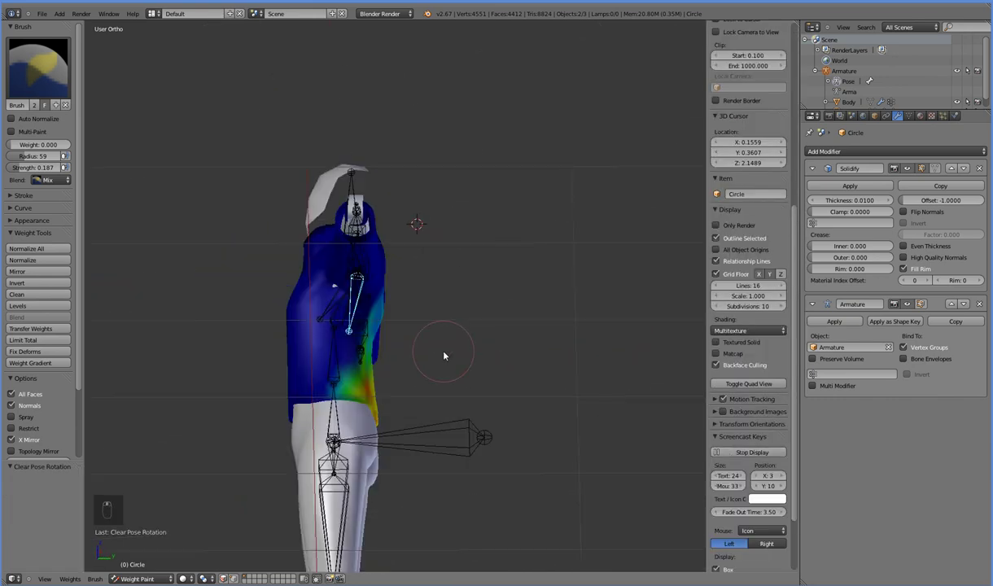
middle_drag(518, 400, 456, 404)
key(s)
key(z)
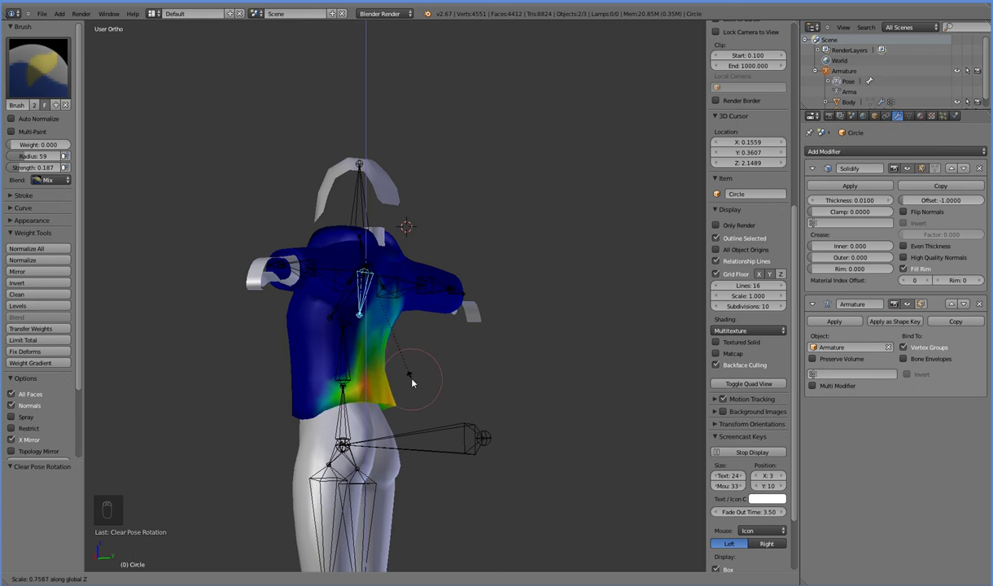
right_click(389, 355)
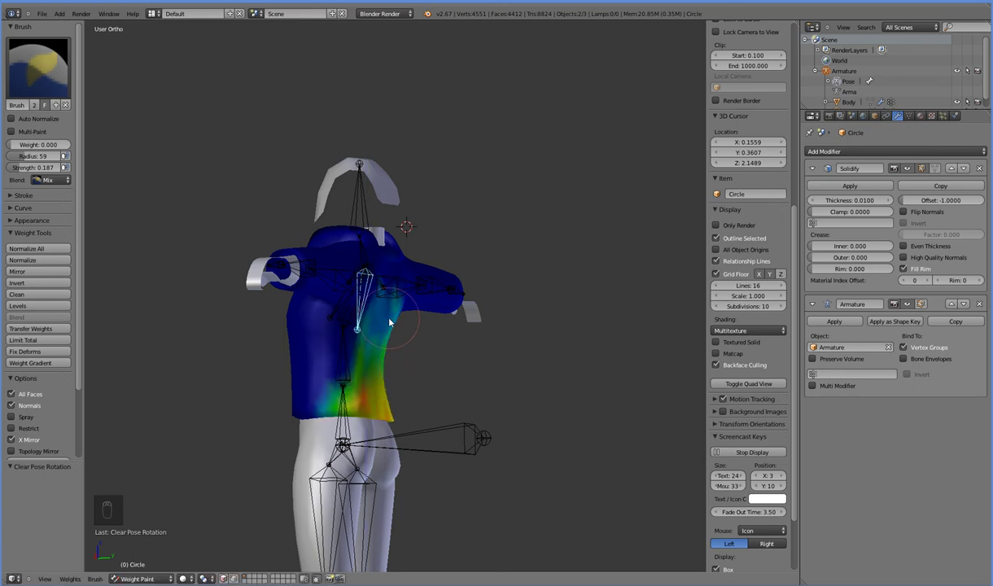
Select the second spine bone above the hips and set the brush strength to 1.000
middle_drag(400, 383, 454, 404)
right_click(342, 431)
right_click(343, 369)
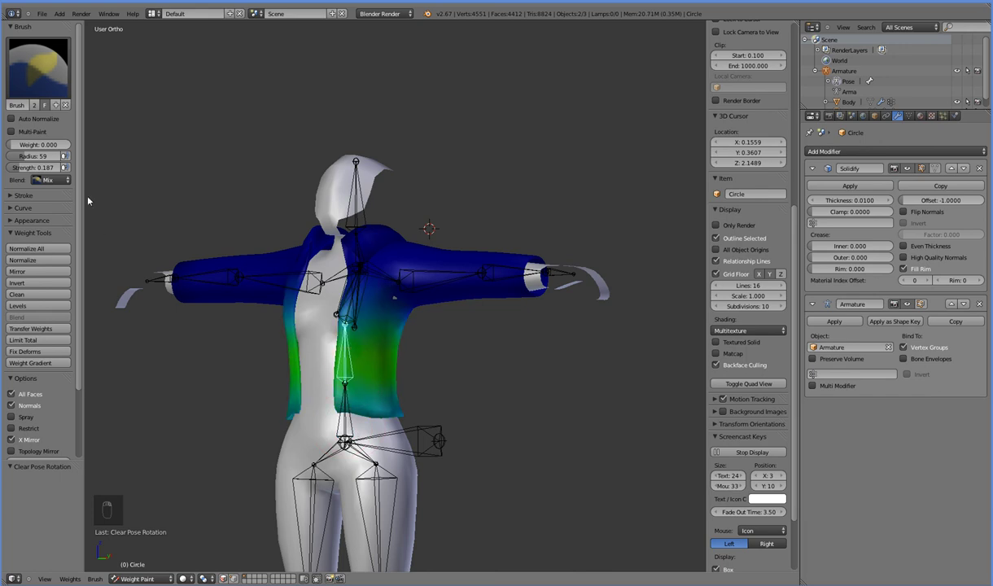
mouse_move(40, 170)
mouse_down()
mouse_move(96, 172)
mouse_move(116, 183)
mouse_up()
middle_drag(186, 357, 218, 328)
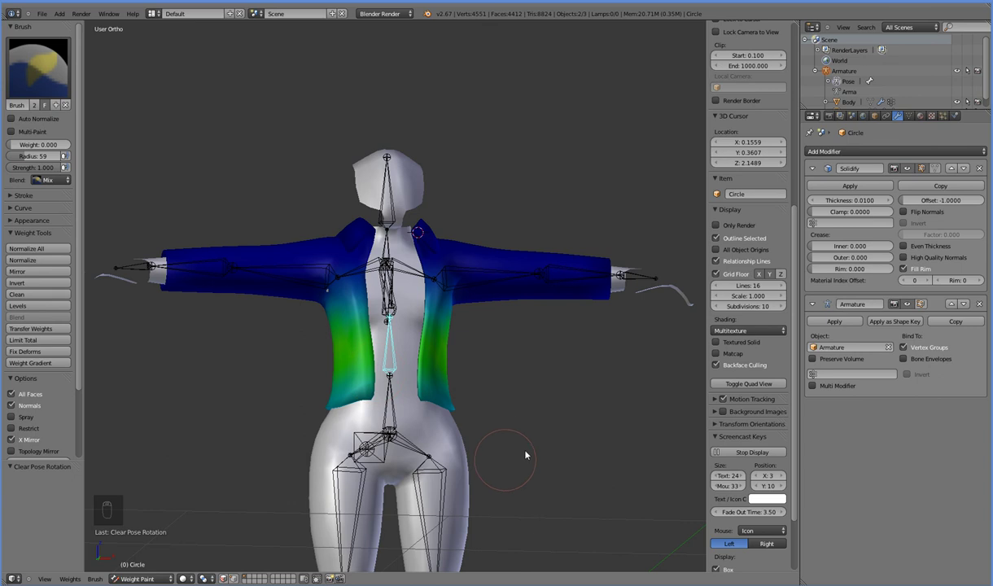
Rotate the selected spine bone about -22.94° in front view so the torso leans sideways
key(KP_3)
key(KP_1)
key(r)
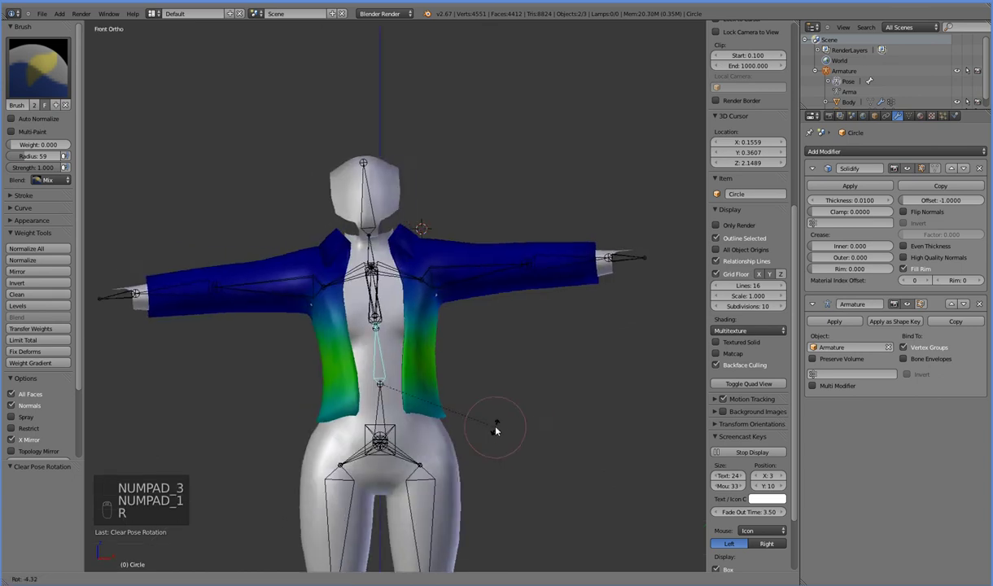
click(482, 400)
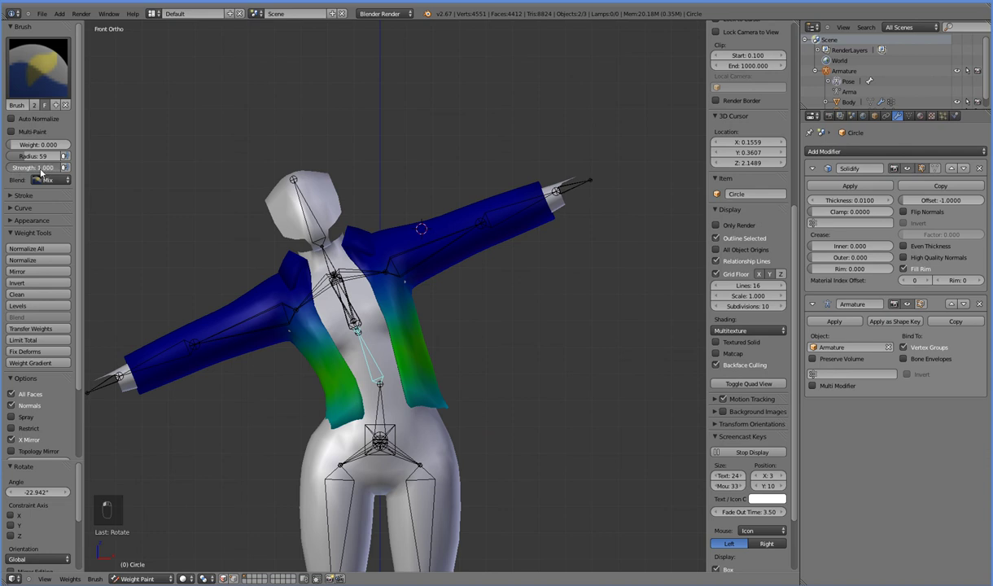
Set the brush strength to 0.208 and paint zero weight for the spine bone around the jacket's lower side hem
drag(41, 173, 2, 166)
middle_drag(299, 451, 325, 452)
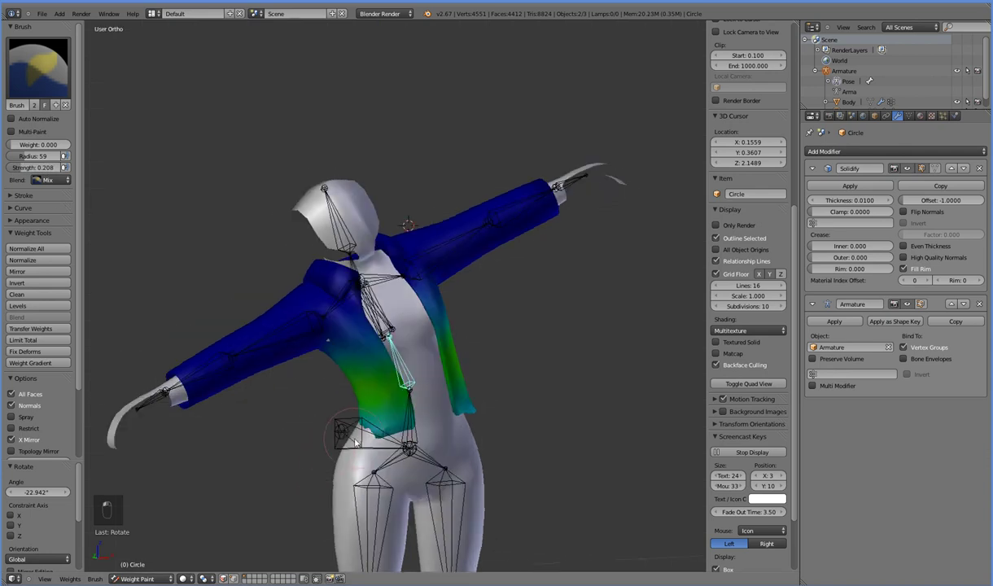
middle_drag(357, 442, 391, 439)
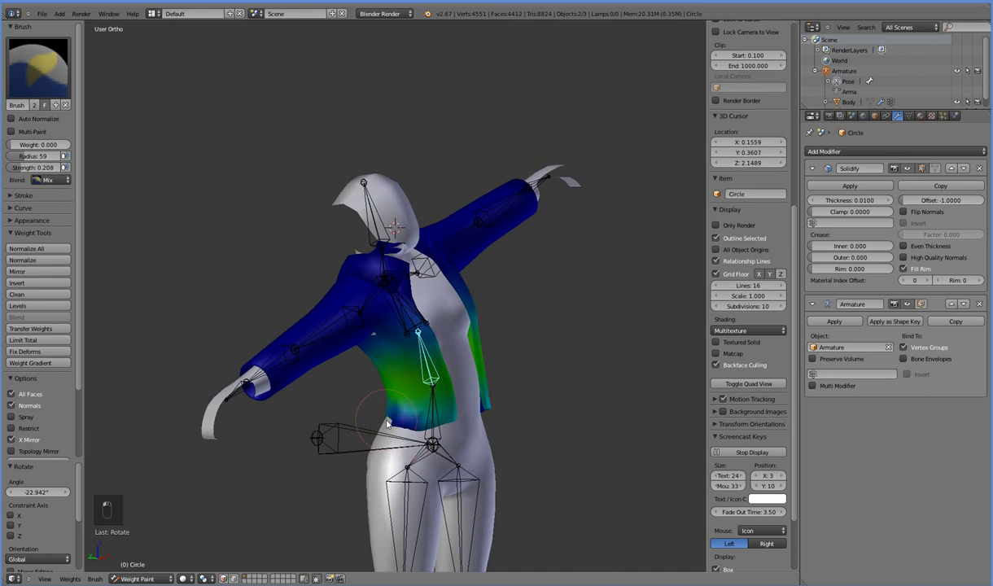
middle_drag(371, 446, 423, 423)
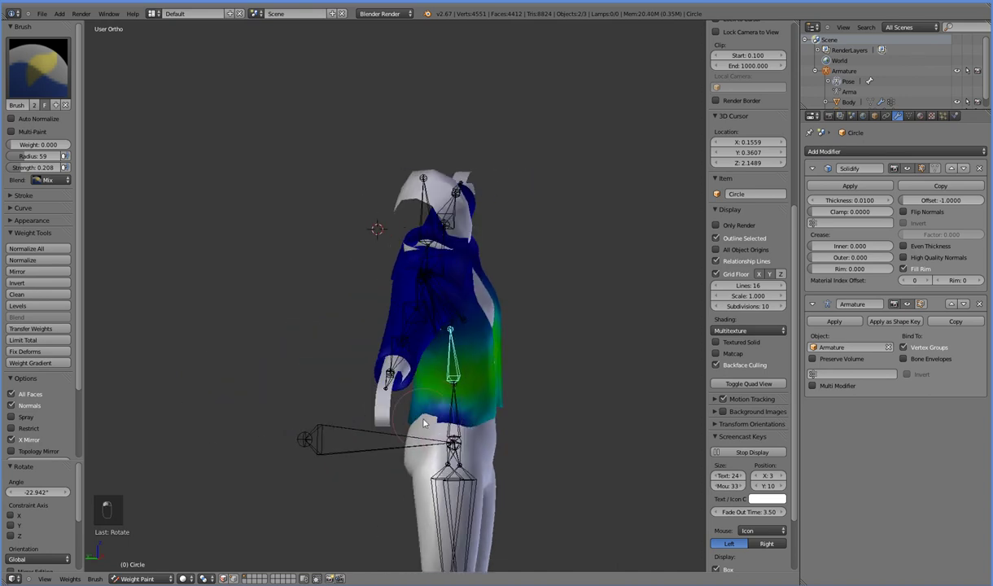
middle_drag(514, 474, 412, 454)
middle_drag(480, 453, 525, 453)
Examine the jacket's weights for the chest, spine and hip bones in the leaning pose from several angles
key(KP_1)
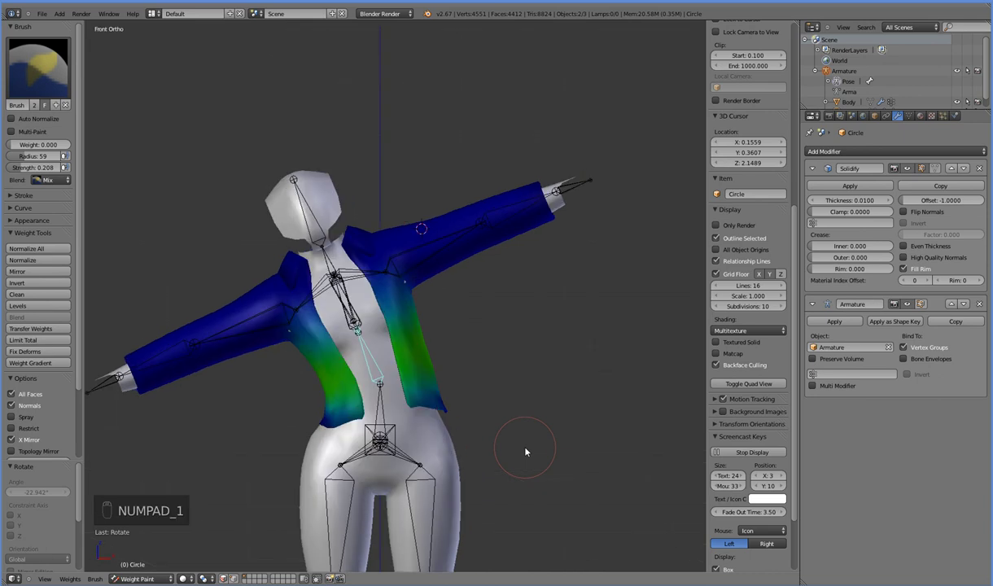
right_click(344, 303)
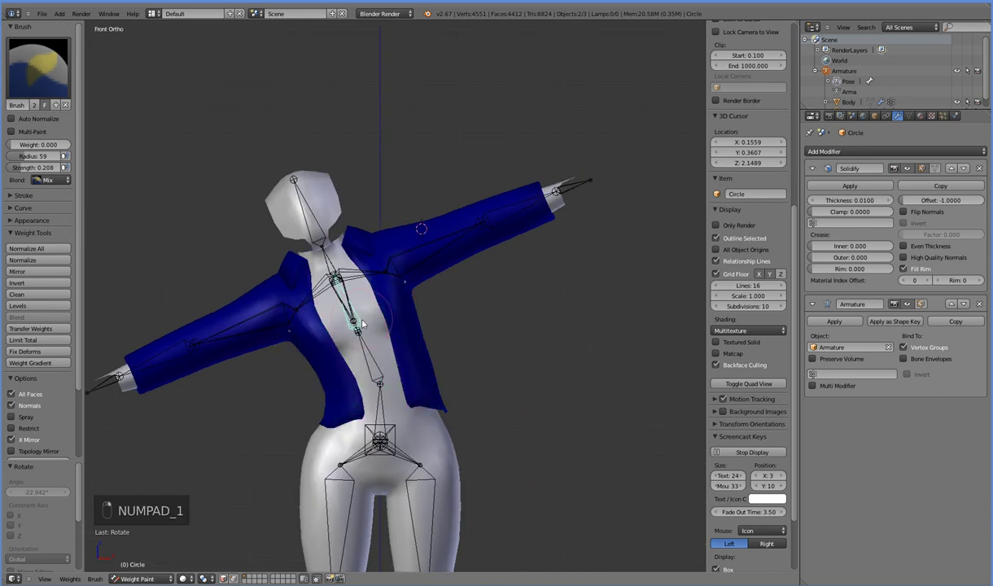
middle_drag(332, 431, 445, 431)
right_click(411, 356)
middle_drag(385, 396, 449, 397)
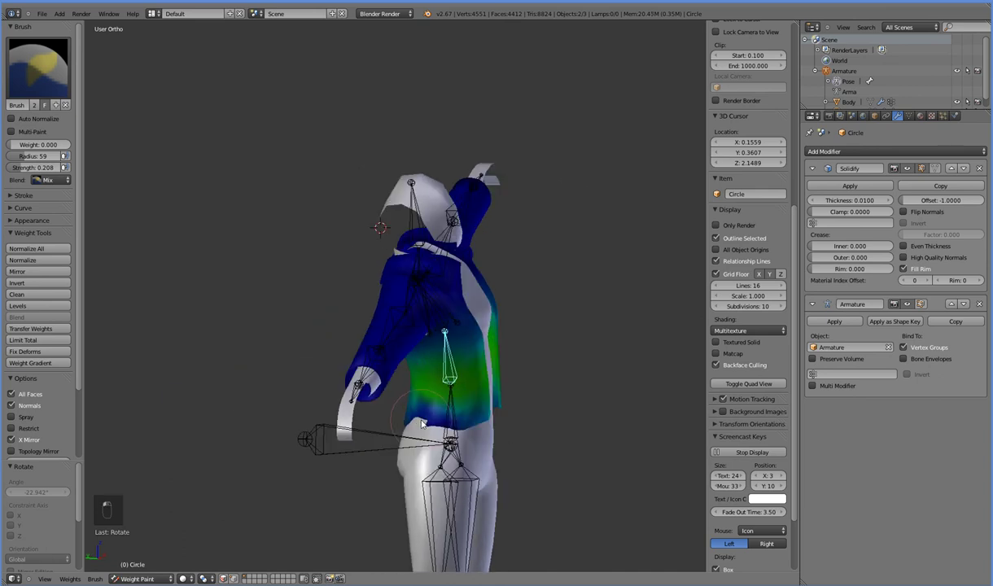
middle_drag(495, 442, 409, 429)
right_click(427, 443)
right_click(427, 444)
right_click(417, 431)
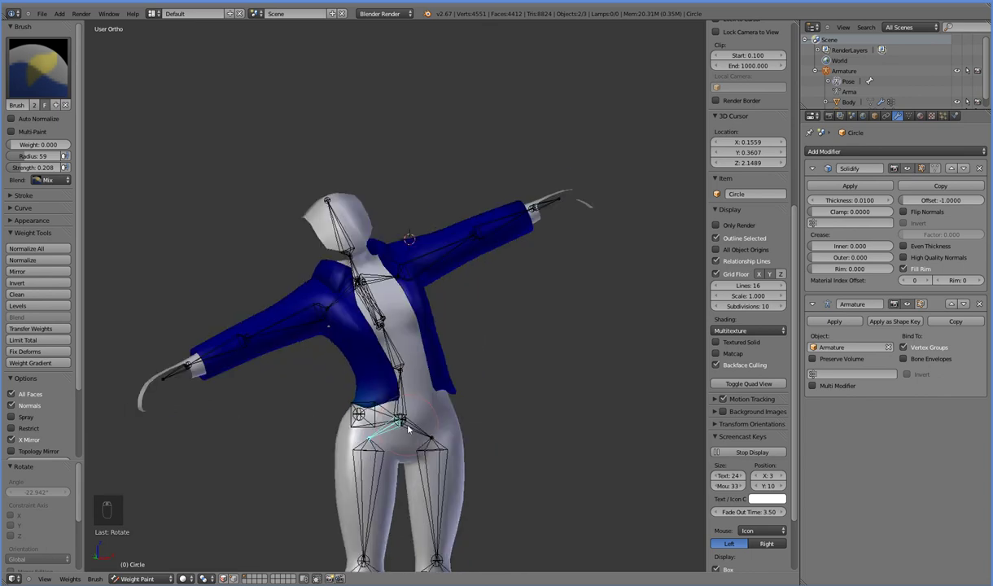
right_click(358, 297)
right_click(374, 313)
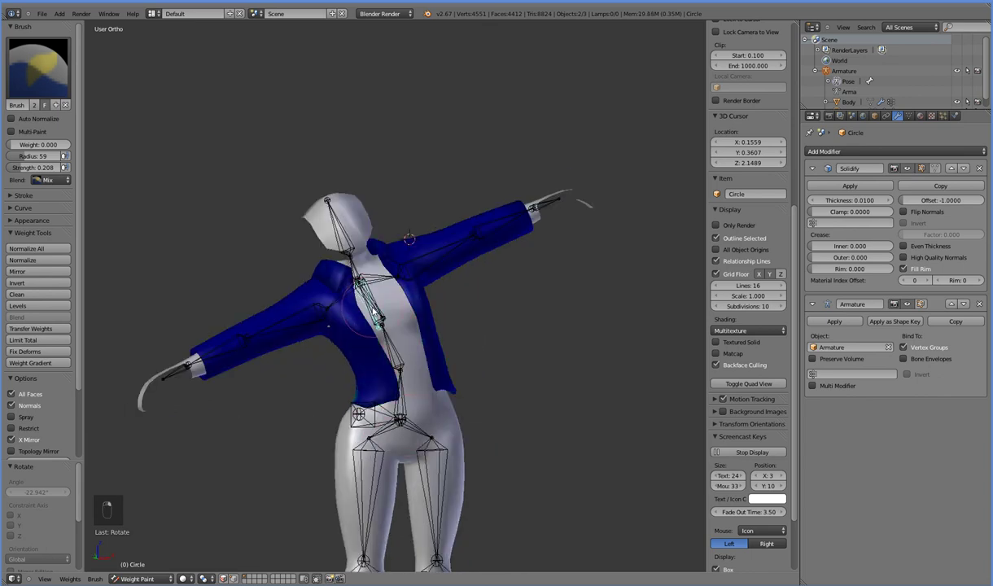
middle_drag(267, 467, 244, 467)
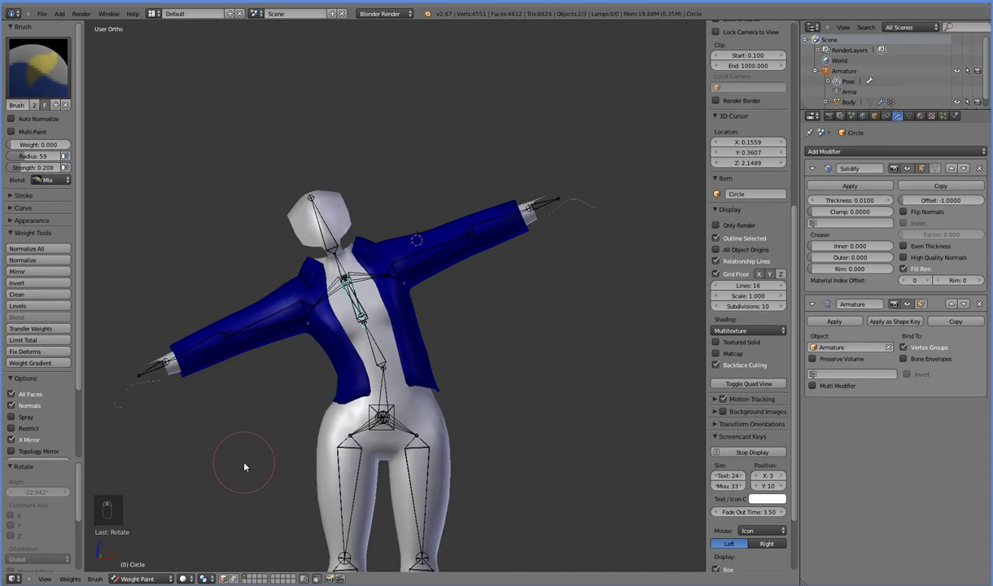
key(KP_3)
key(KP_1)
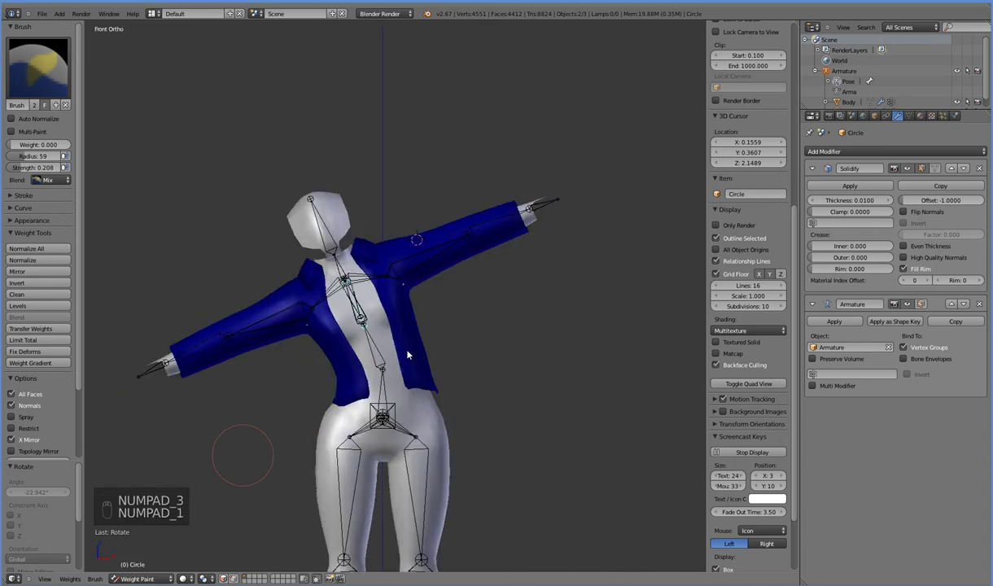
Select the armature's Bone.005 in Pose Mode and rotate it about a further -16.08° in front view
right_click(345, 337)
right_click(373, 353)
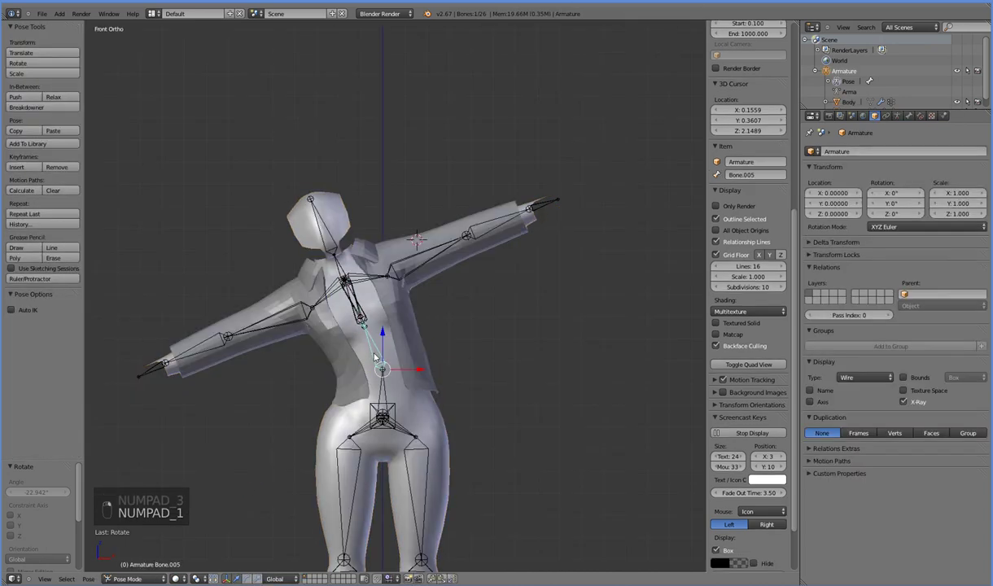
key(r)
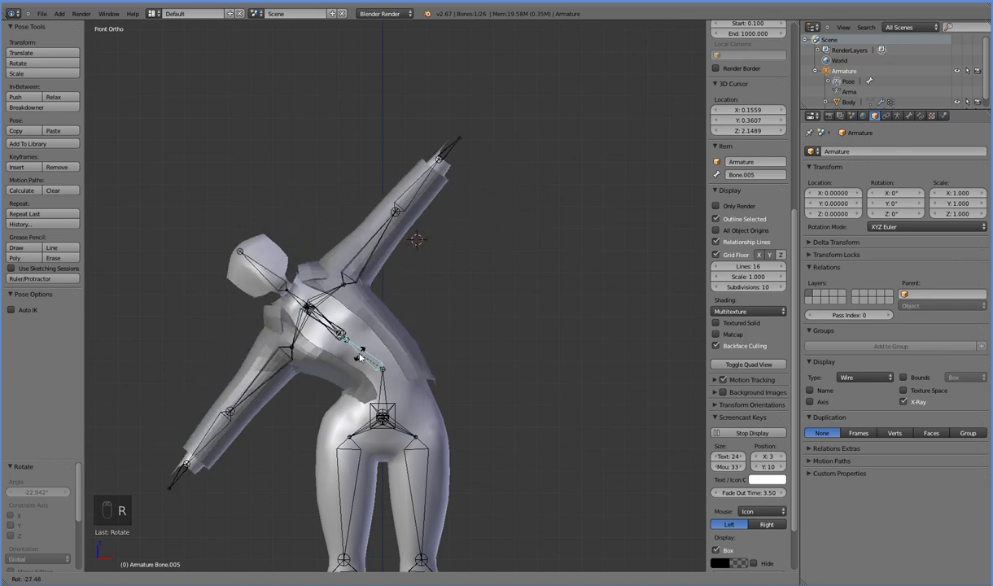
click(330, 401)
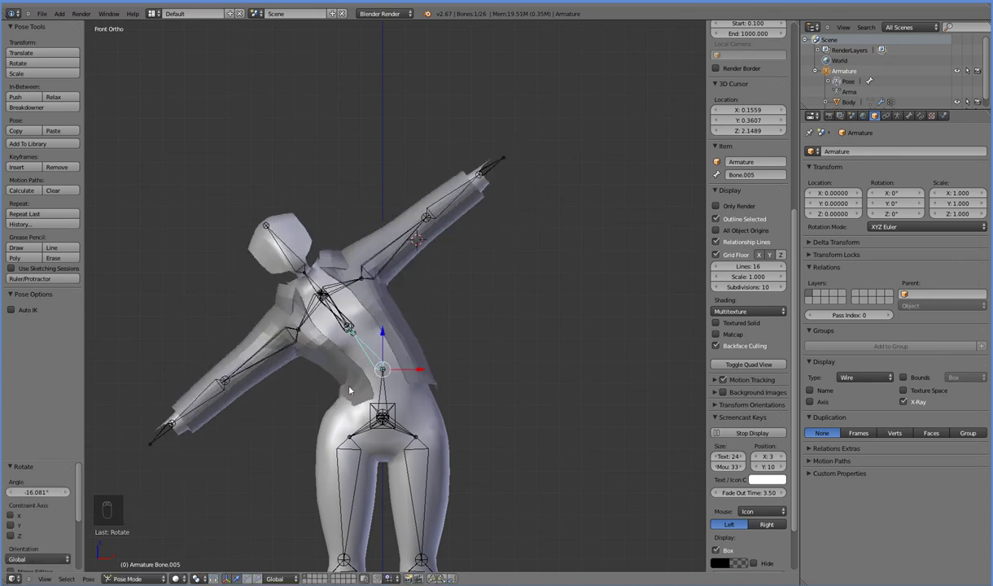
Return to weight painting the jacket and inspect its weights for Bone.005 and the hip bone
right_click(332, 367)
middle_drag(355, 413, 375, 419)
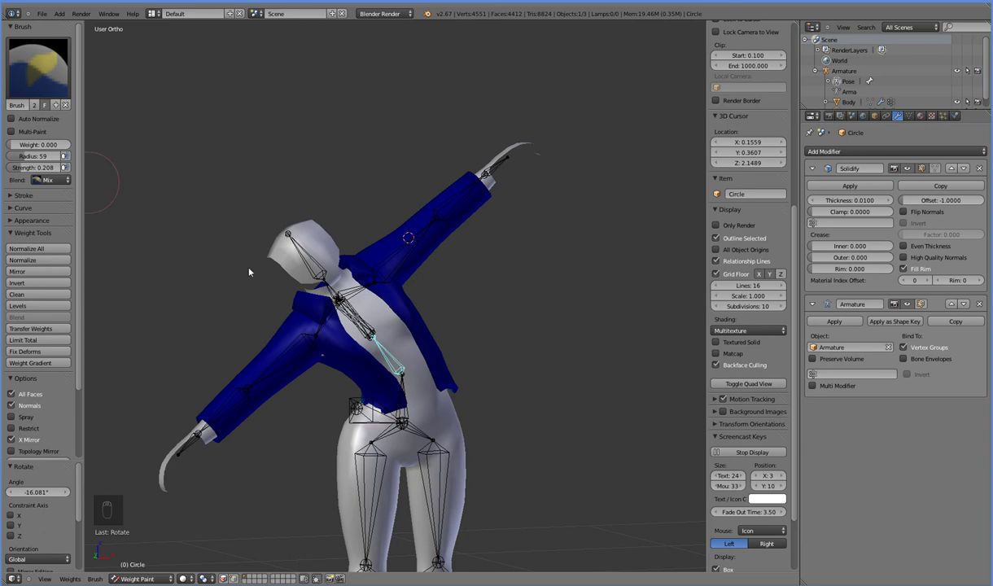
right_click(392, 359)
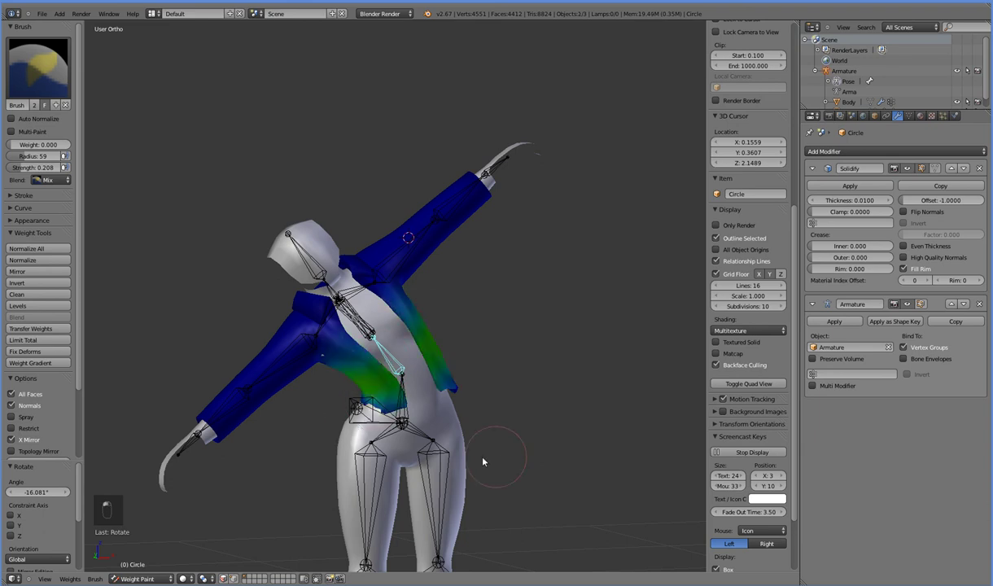
middle_drag(474, 460, 411, 454)
right_click(378, 406)
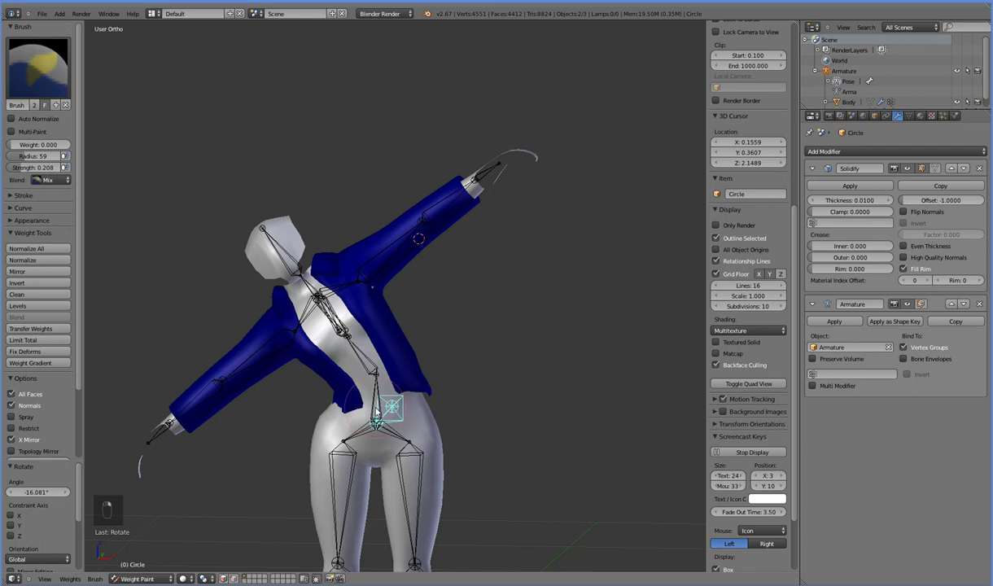
Set the brush weight to 1.000, enable Auto Normalize and paint the lowest spine bone's weight along the jacket's hem, front and back
right_click(366, 406)
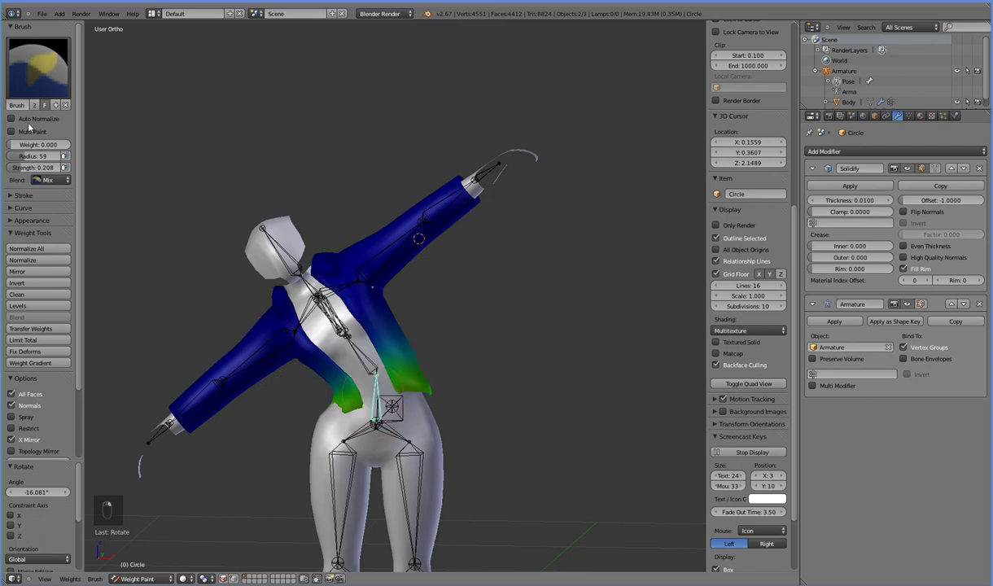
drag(37, 144, 84, 146)
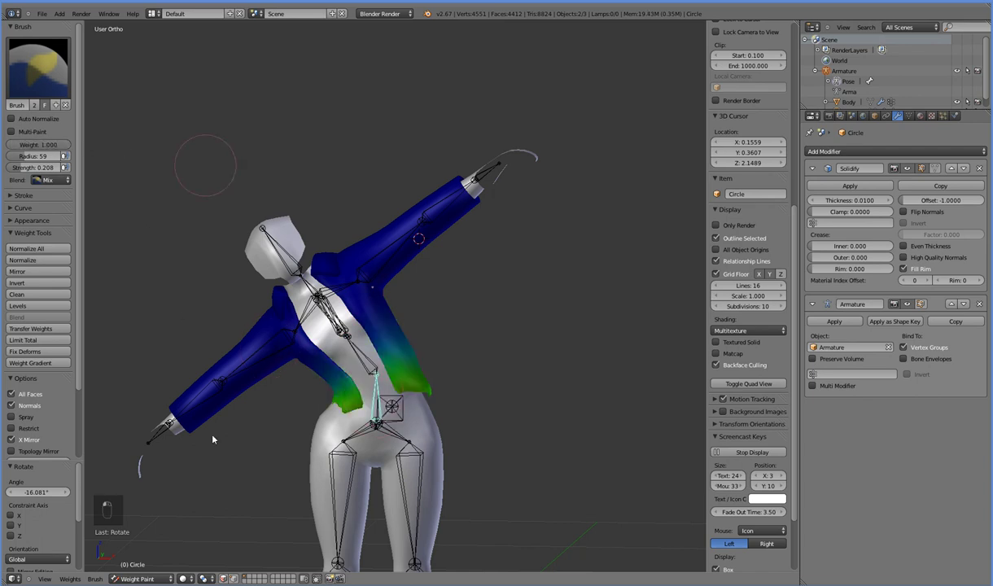
middle_drag(272, 424, 295, 417)
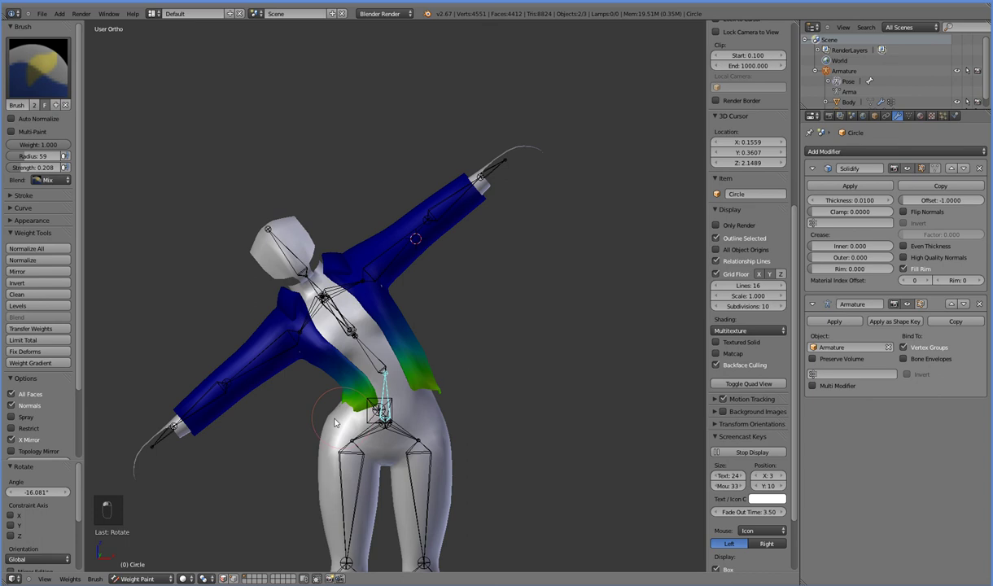
middle_drag(305, 432, 382, 435)
scroll(59, 406, down, 1)
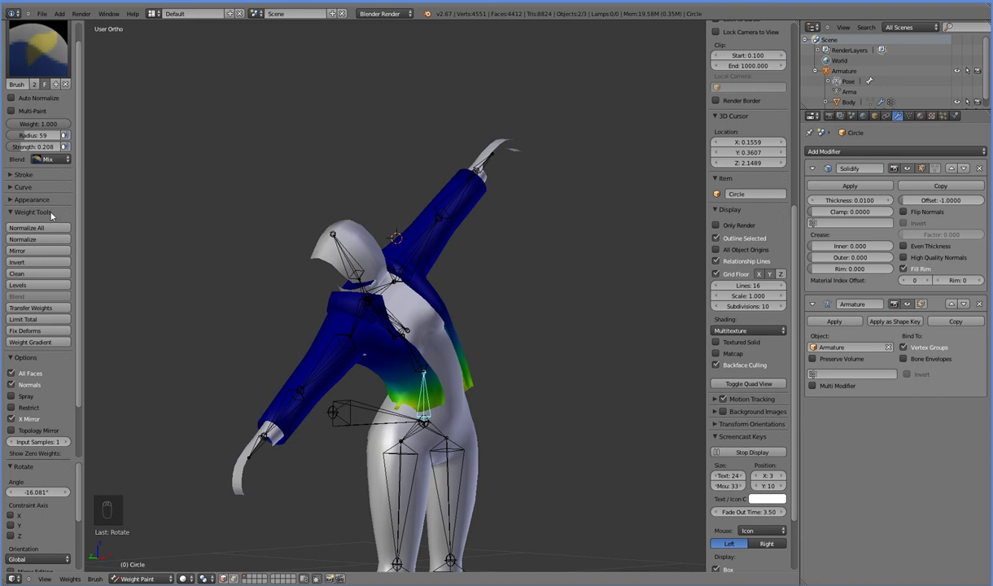
click(12, 99)
middle_drag(415, 506, 427, 415)
mouse_move(415, 404)
mouse_down()
mouse_move(379, 371)
mouse_move(387, 399)
mouse_move(366, 380)
mouse_move(387, 399)
mouse_up()
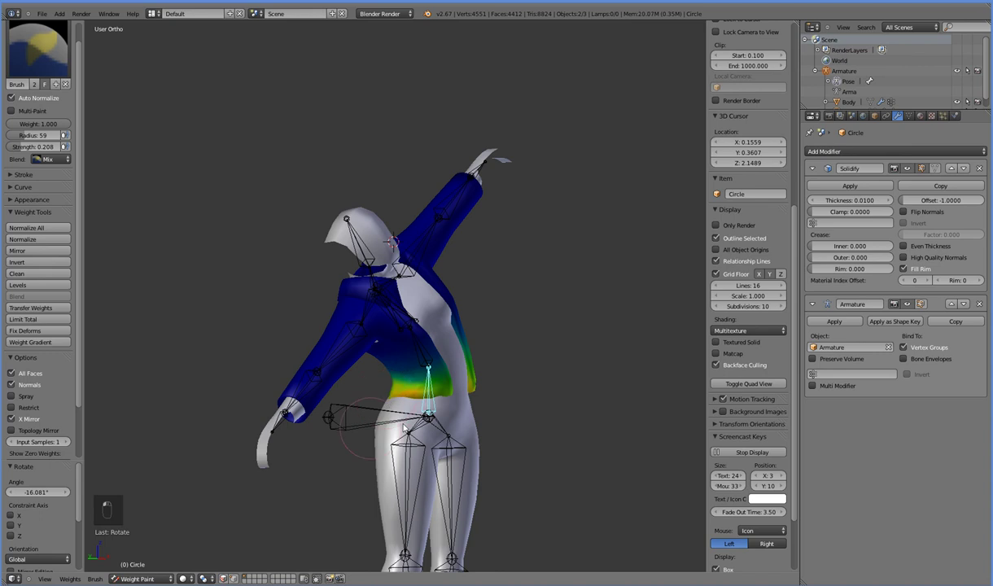
middle_drag(371, 406, 458, 432)
drag(440, 405, 430, 406)
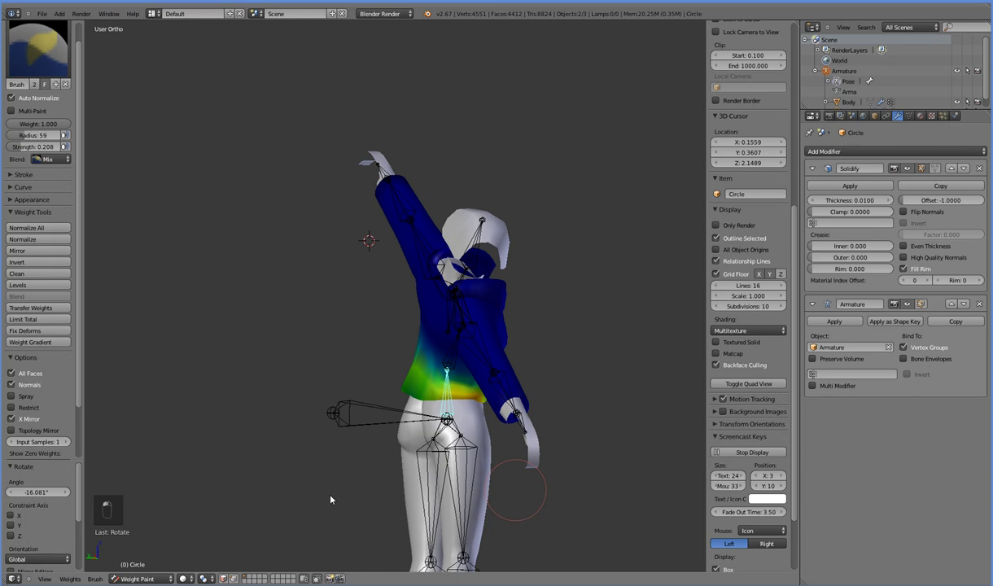
Examine the jacket's weights for the upper chest bones from several angles, ending in front view
middle_drag(378, 499, 334, 497)
right_click(333, 309)
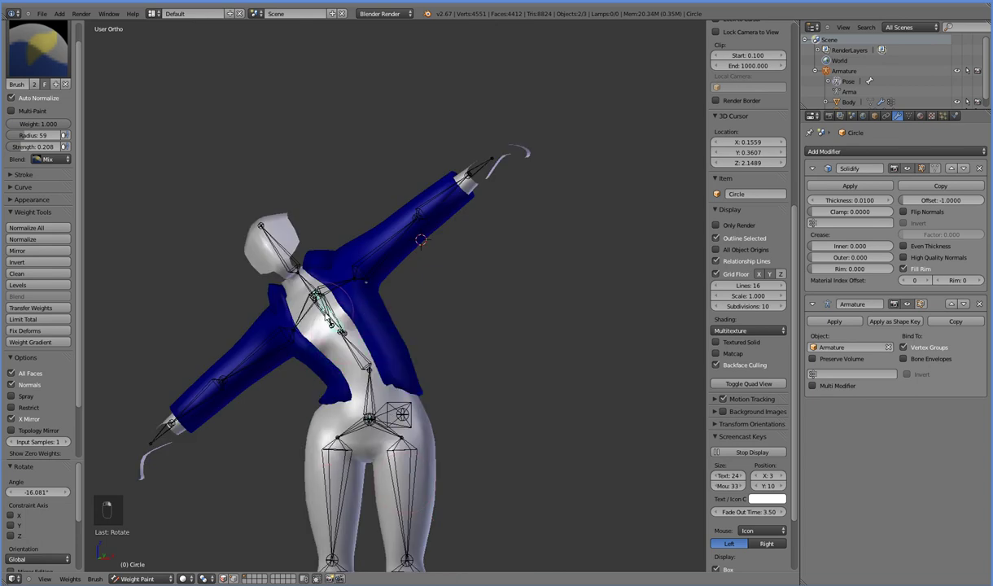
middle_drag(407, 468, 309, 327)
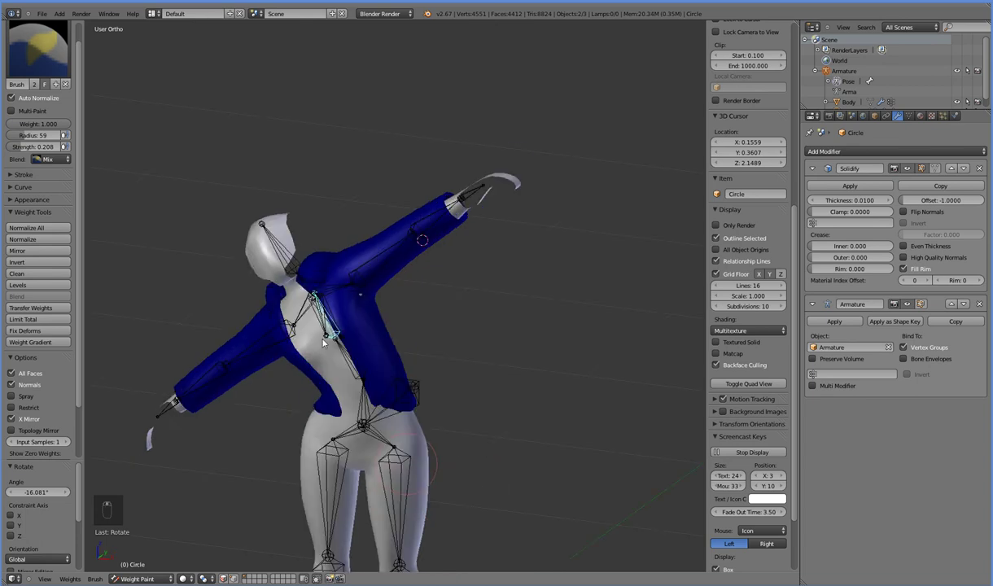
right_click(320, 325)
middle_drag(500, 440, 397, 315)
right_click(395, 314)
middle_drag(387, 531, 539, 520)
key(KP_1)
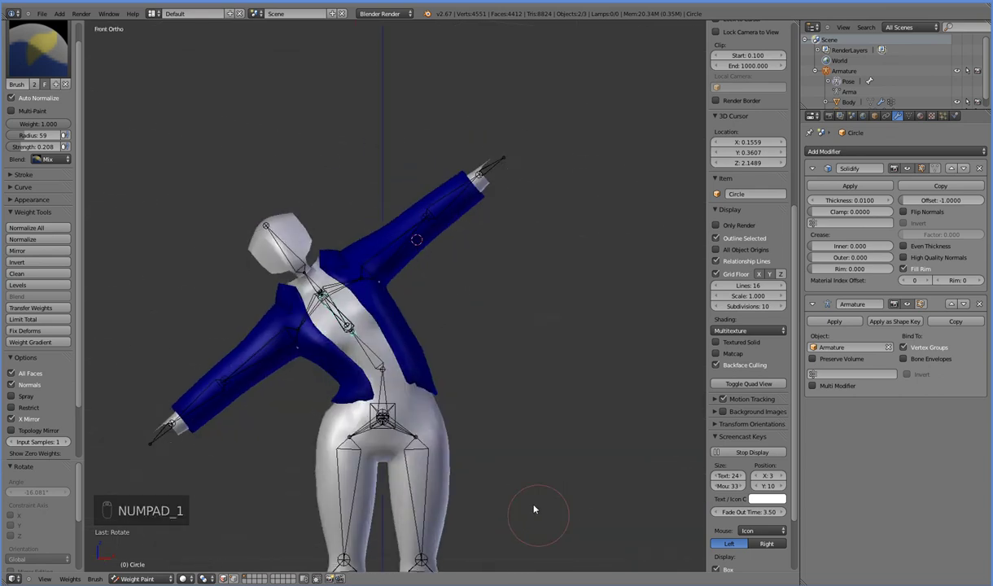
In wireframe, set the brush to weight 0.000 and radius 26 and paint out Bone.005's influence on the jacket's front near the waist crease
right_click(365, 348)
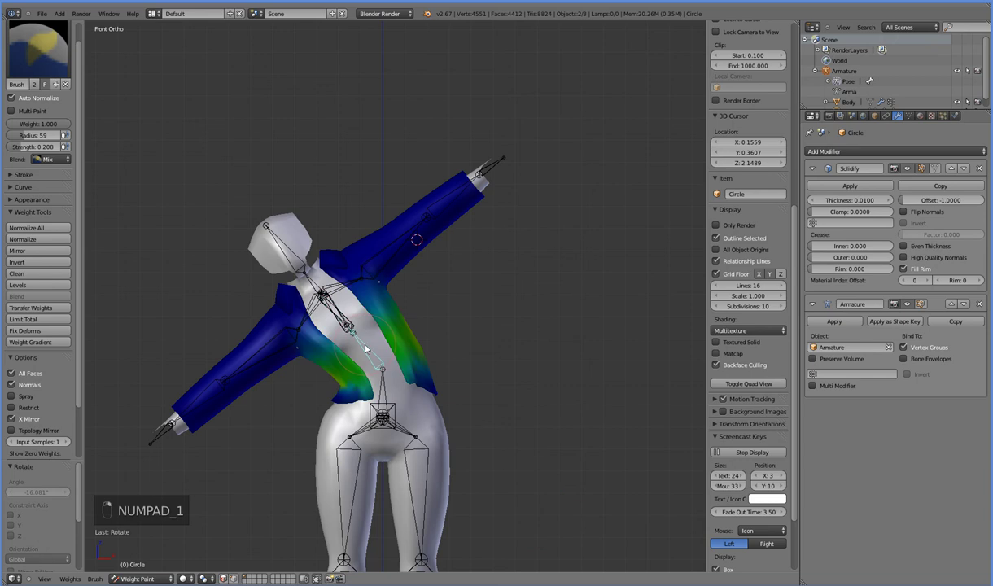
scroll(368, 472, up, 1)
scroll(369, 472, up, 1)
scroll(322, 460, up, 1)
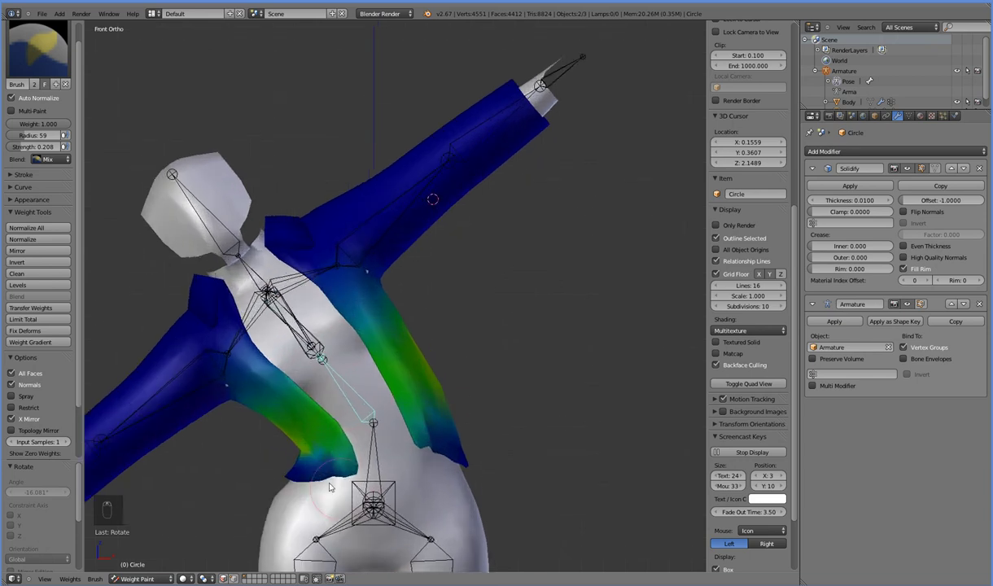
shift+middle_drag(367, 512, 421, 454)
scroll(420, 454, up, 1)
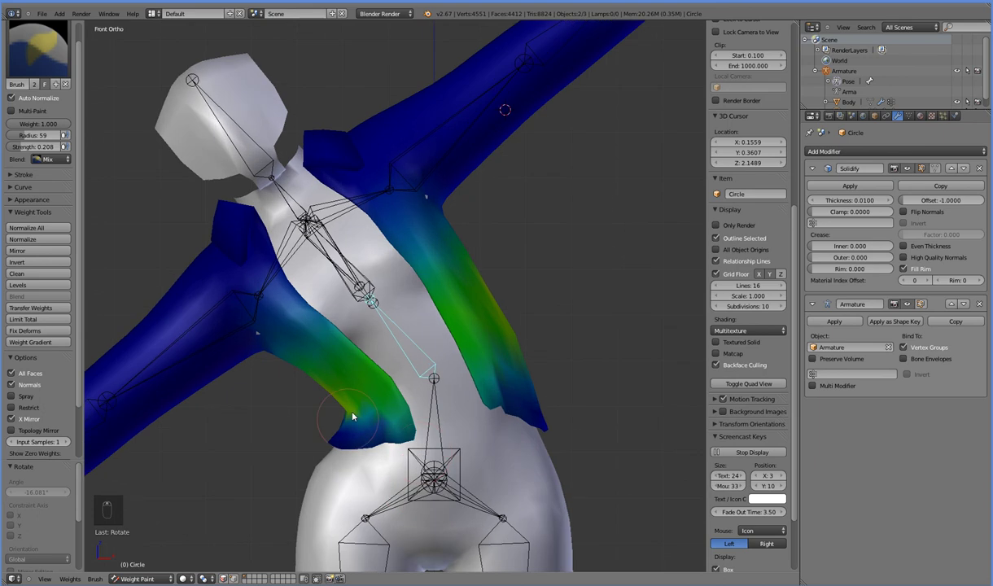
key(z)
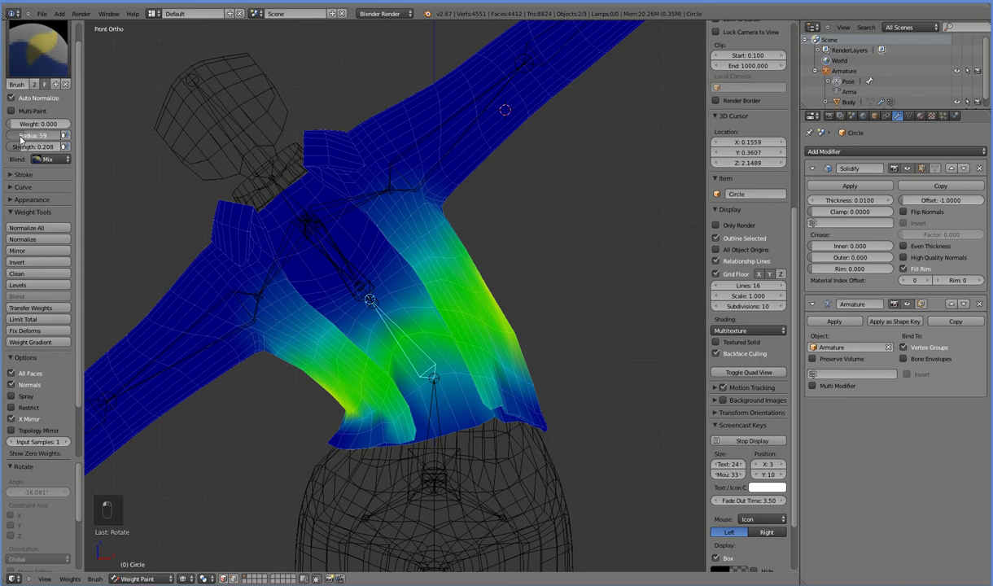
drag(21, 140, 13, 135)
scroll(424, 437, up, 4)
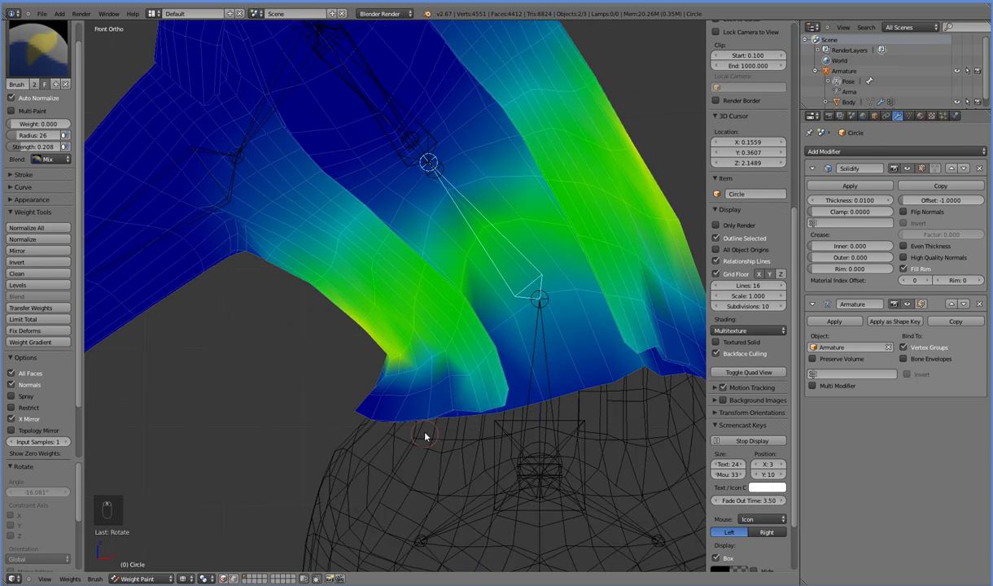
click(454, 334)
mouse_move(454, 332)
mouse_down()
mouse_move(459, 317)
mouse_move(445, 350)
mouse_move(410, 373)
mouse_move(420, 377)
mouse_move(385, 375)
mouse_up()
middle_drag(480, 366, 493, 375)
Set the brush weight to 1.000 and paint the lowest spine bone's influence above the hem on the jacket's front side
right_click(511, 383)
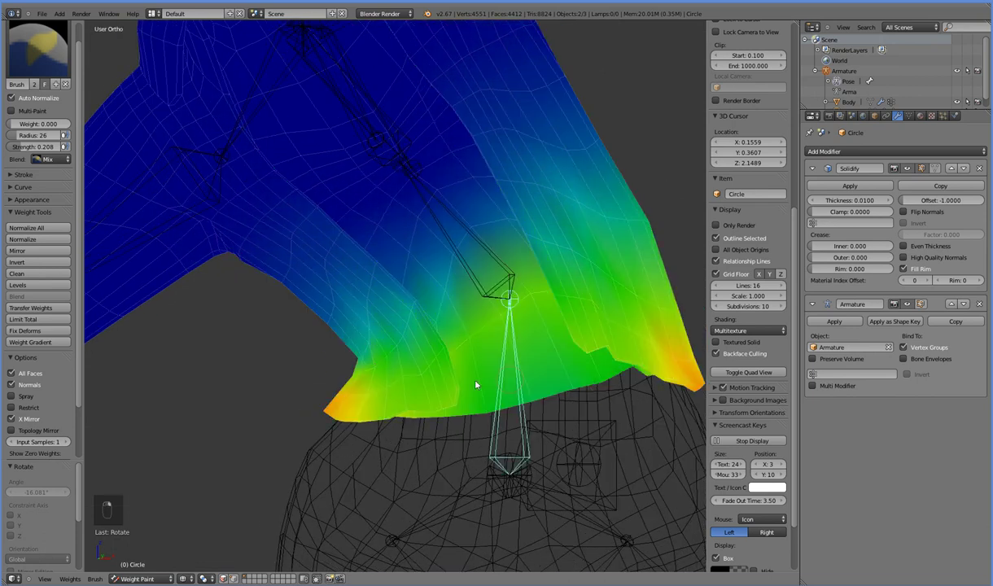
drag(55, 124, 187, 120)
mouse_move(408, 325)
mouse_down()
mouse_move(408, 316)
mouse_move(400, 336)
mouse_up()
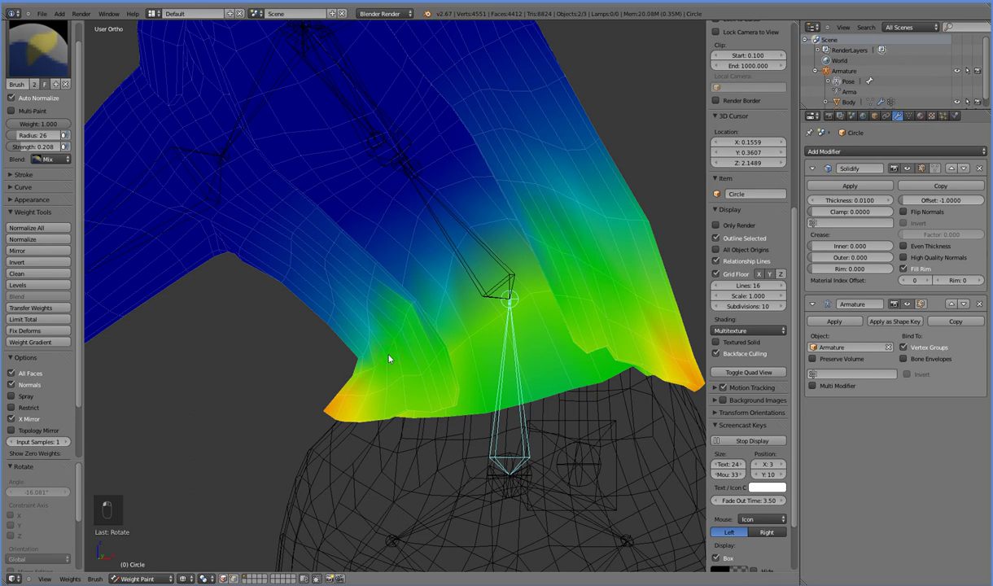
middle_drag(380, 379, 406, 387)
Paint weight 1.000 for Bone.005 around the jacket's lower front side and across its lower back
right_click(500, 281)
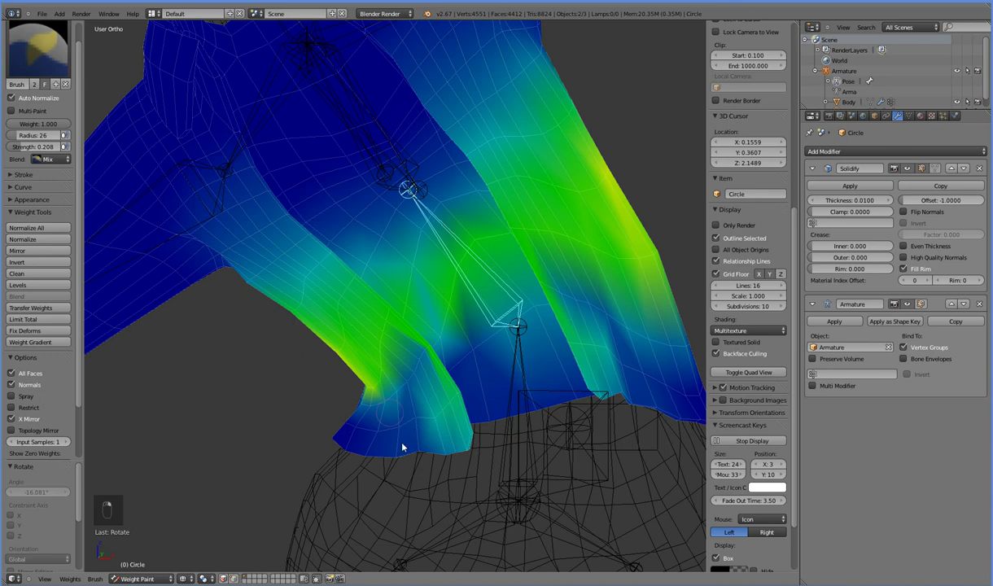
mouse_move(424, 412)
mouse_down()
mouse_move(398, 428)
mouse_move(315, 430)
mouse_up()
mouse_move(315, 430)
middle_down()
mouse_move(450, 388)
mouse_move(409, 428)
mouse_move(583, 421)
middle_up()
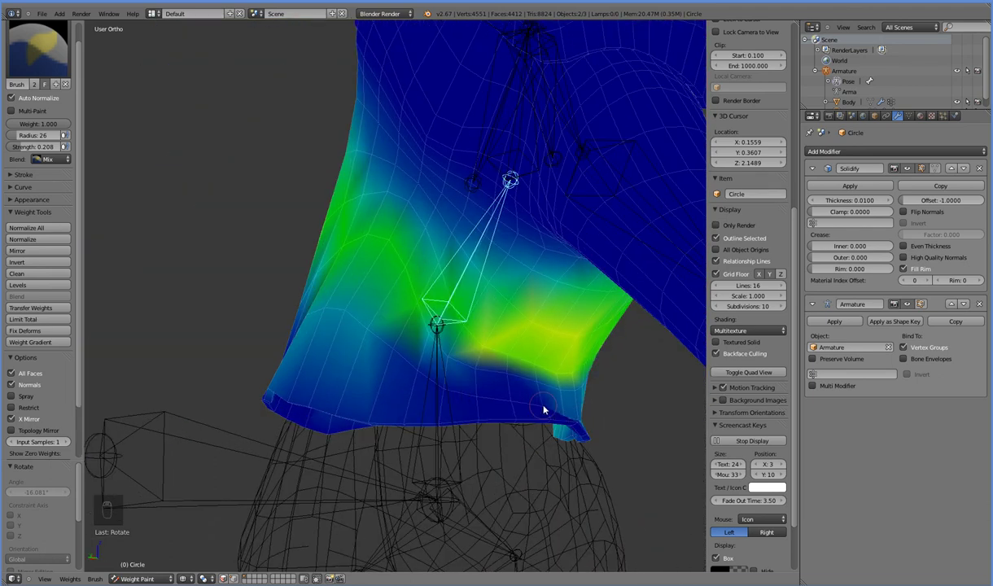
mouse_move(500, 404)
mouse_down()
mouse_move(432, 388)
mouse_move(377, 346)
mouse_up()
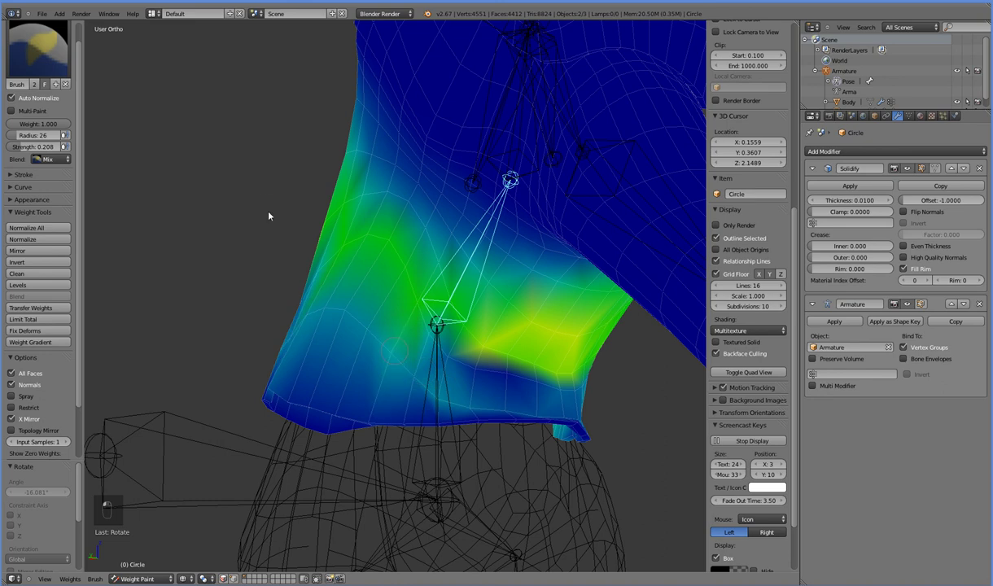
Set the brush weight to 0.000 and reduce Bone.005's influence across the middle of the jacket's back
drag(56, 124, 9, 124)
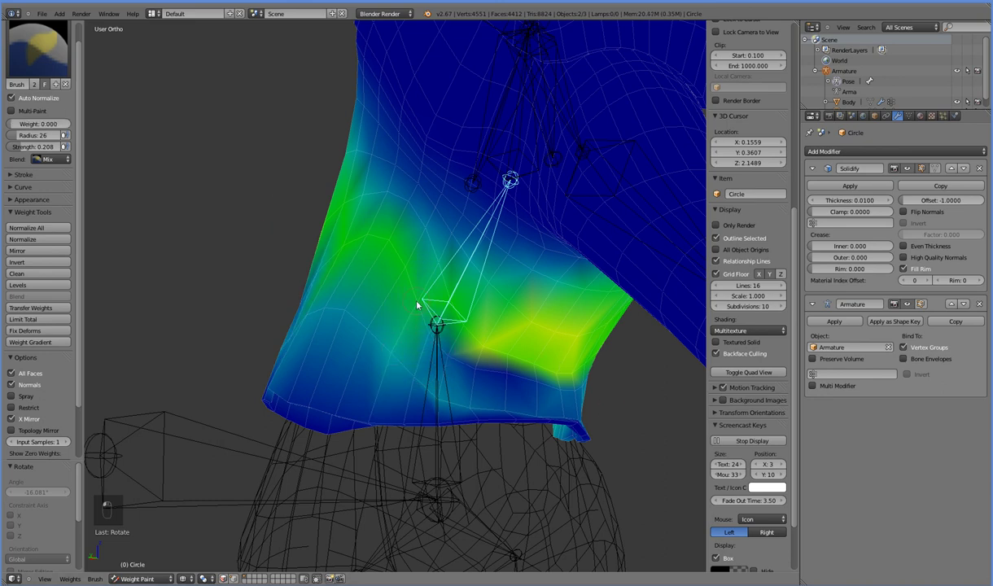
mouse_move(417, 310)
mouse_down()
mouse_move(428, 329)
mouse_move(408, 267)
mouse_up()
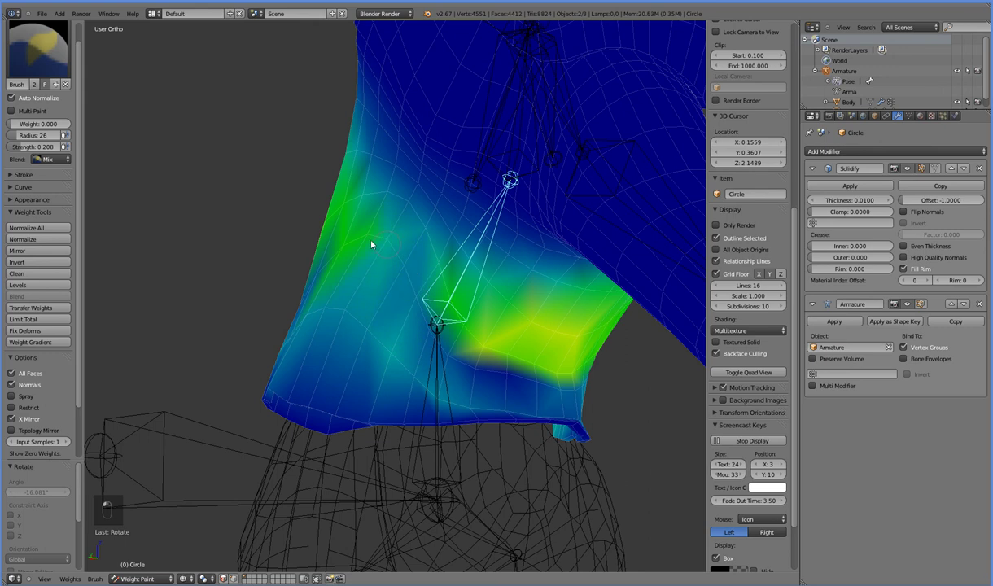
middle_drag(370, 335, 441, 430)
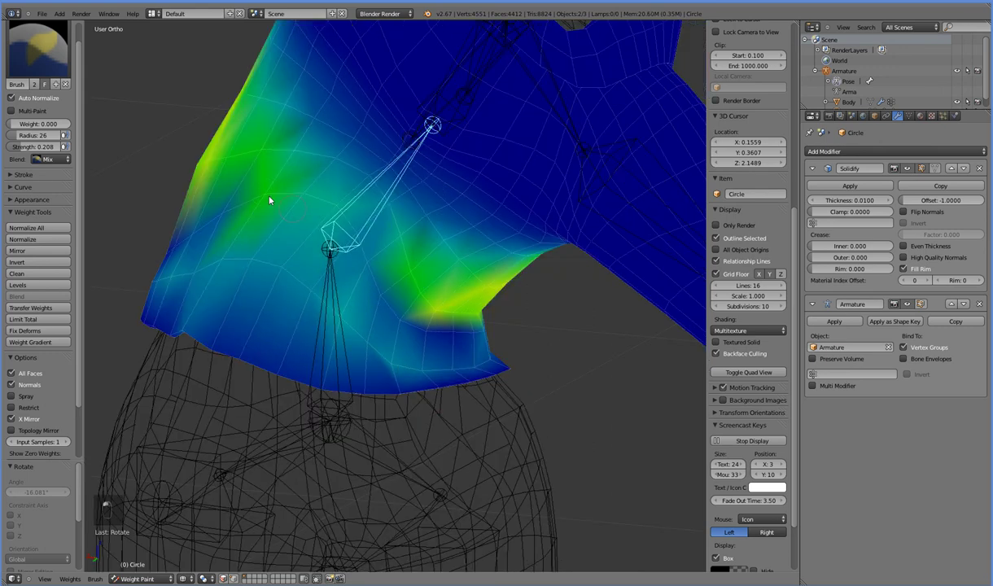
mouse_move(426, 472)
middle_down()
mouse_move(307, 443)
mouse_move(431, 465)
mouse_move(508, 404)
mouse_move(490, 395)
middle_up()
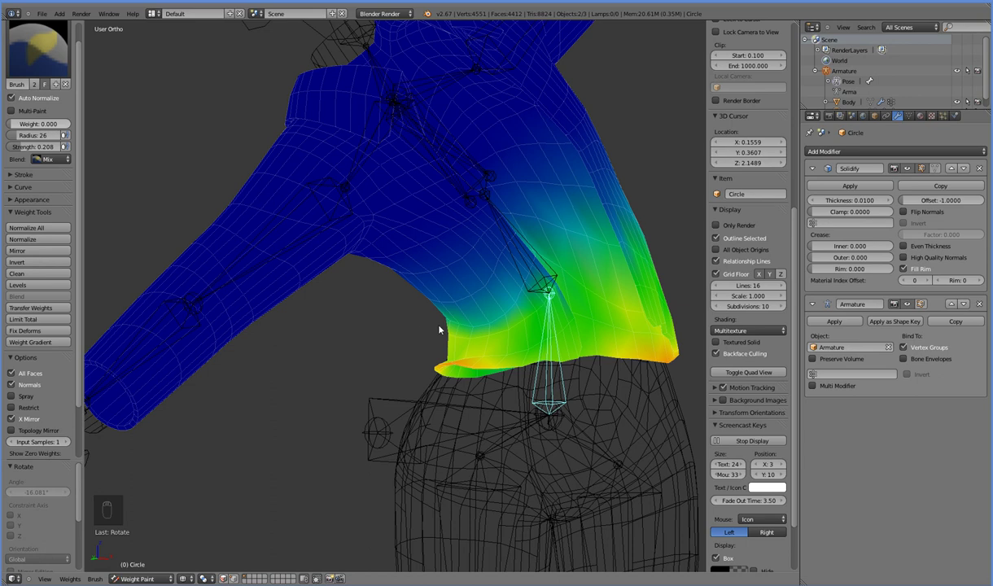
Switch to solid front view and test the jacket's deformation by swinging Bone.005 to the opposite side
middle_drag(256, 214, 438, 329)
key(KP_1)
key(z)
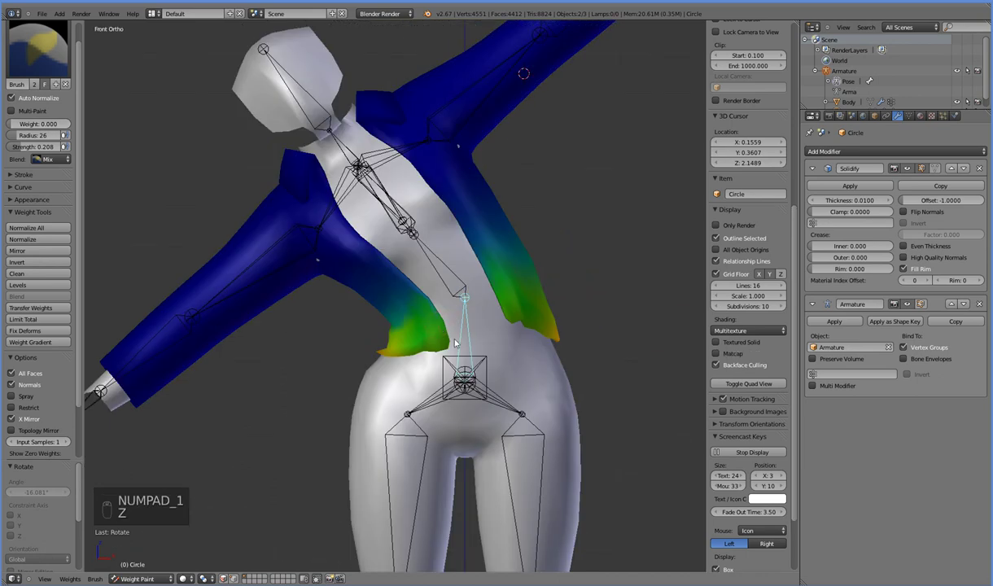
key(r)
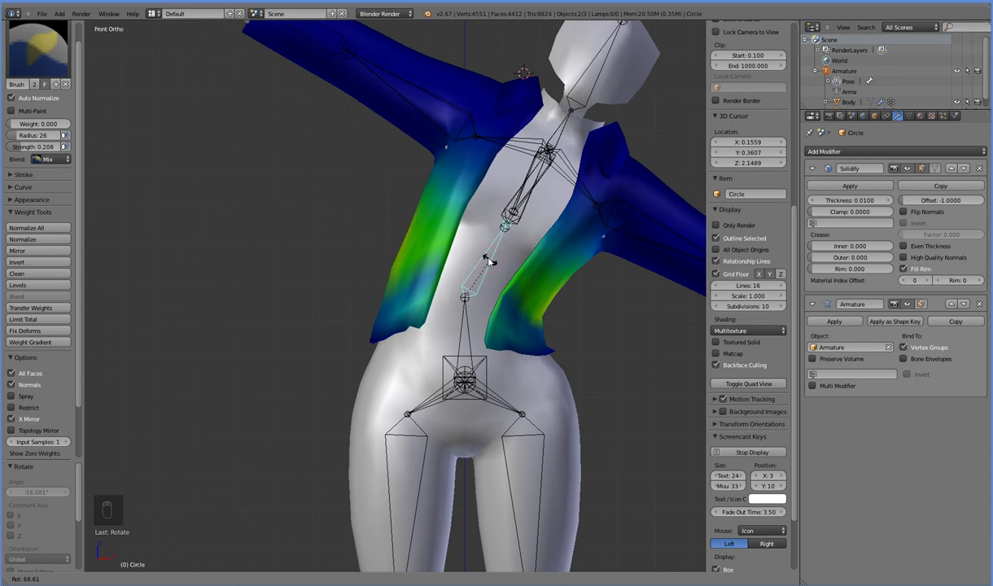
click(487, 275)
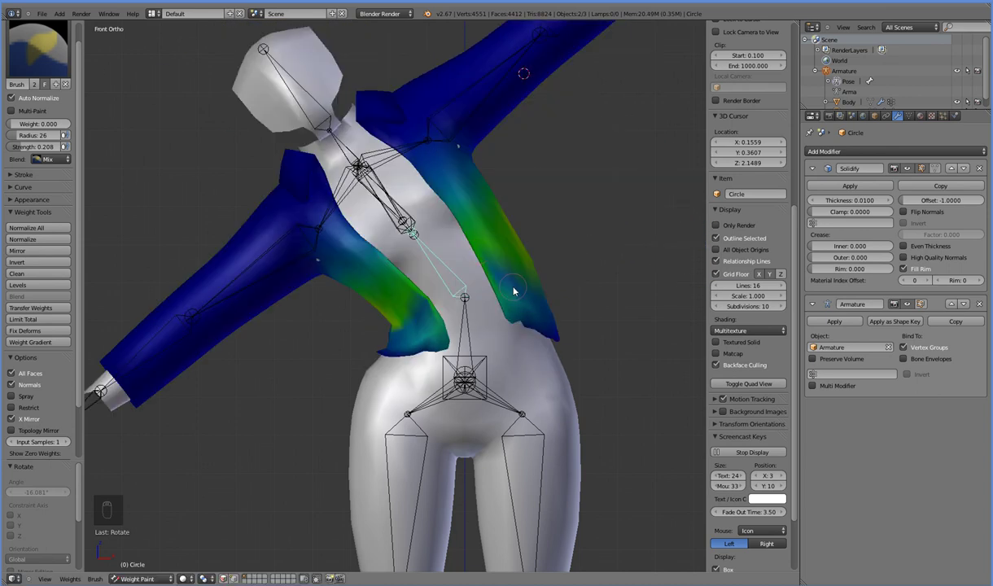
Clear Bone.005's pose rotation and view the straightened jacket from the front
key(alt+r)
middle_drag(585, 378, 567, 399)
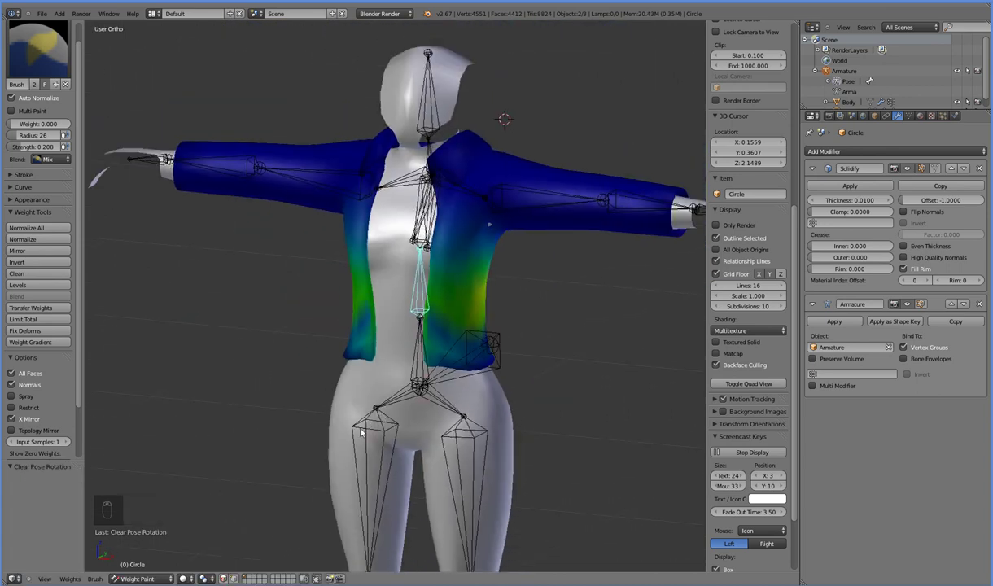
key(KP_1)
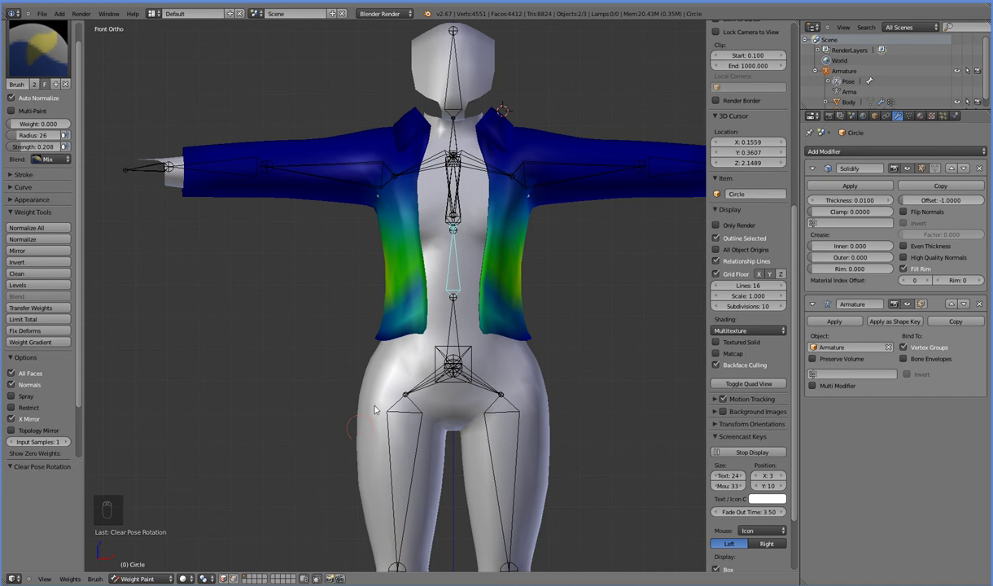
Test the jacket's deformation by trial-rotating the upper chest bone sideways in front view, without keeping the rotation
scroll(594, 358, up, 2)
shift+middle_drag(549, 409, 480, 456)
ctrl+right_click(413, 243)
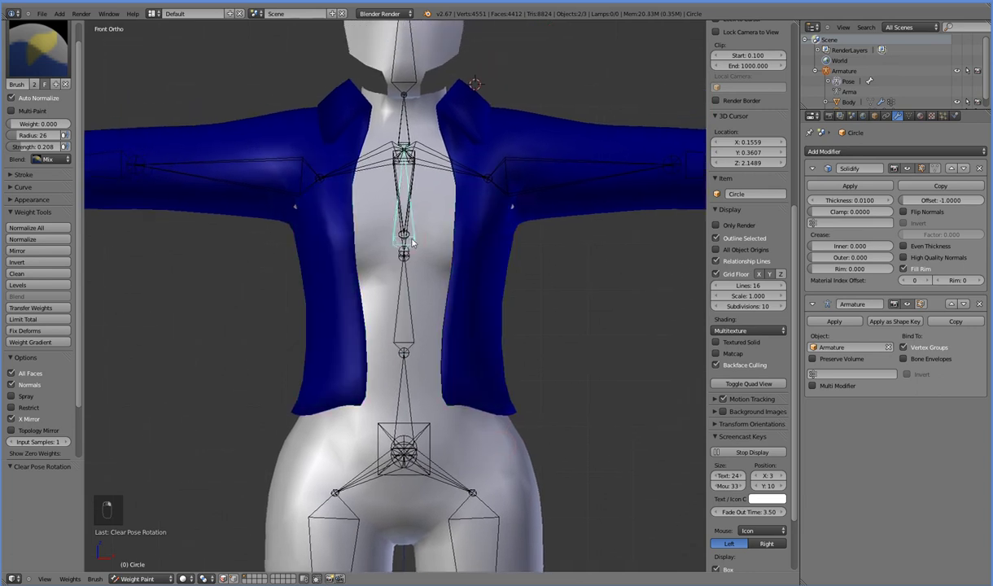
key(r)
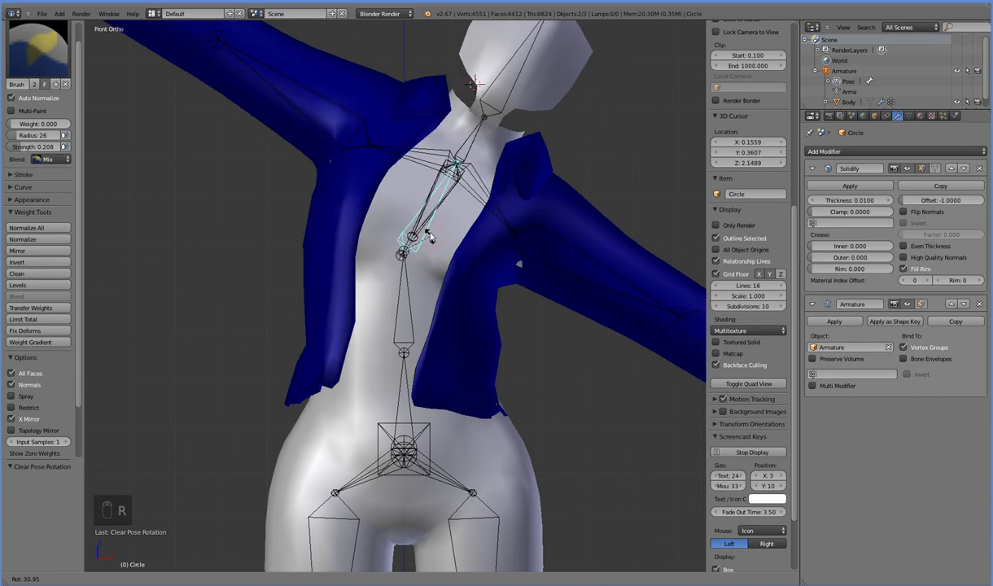
right_click(397, 203)
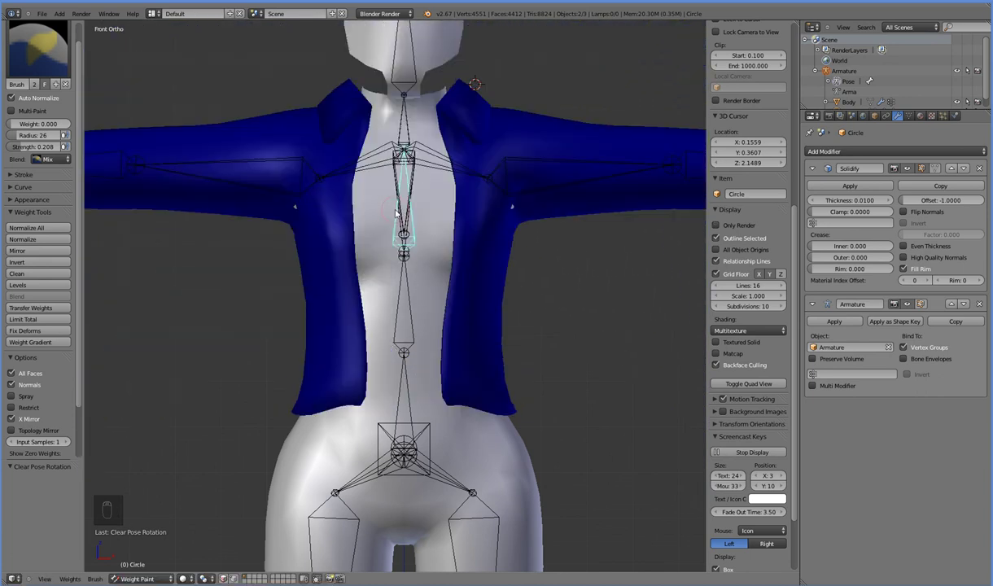
Test the jacket by tilting the upper chest bone -30.65° in front view, then clear the bone's pose rotation
middle_drag(322, 302, 308, 198)
right_click(323, 181)
right_click(339, 184)
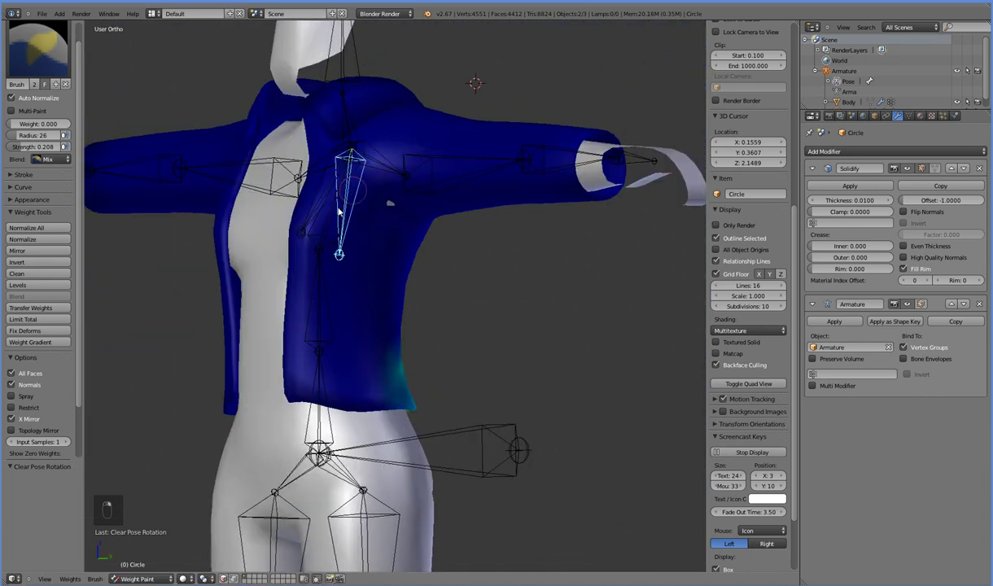
right_click(326, 215)
key(KP_1)
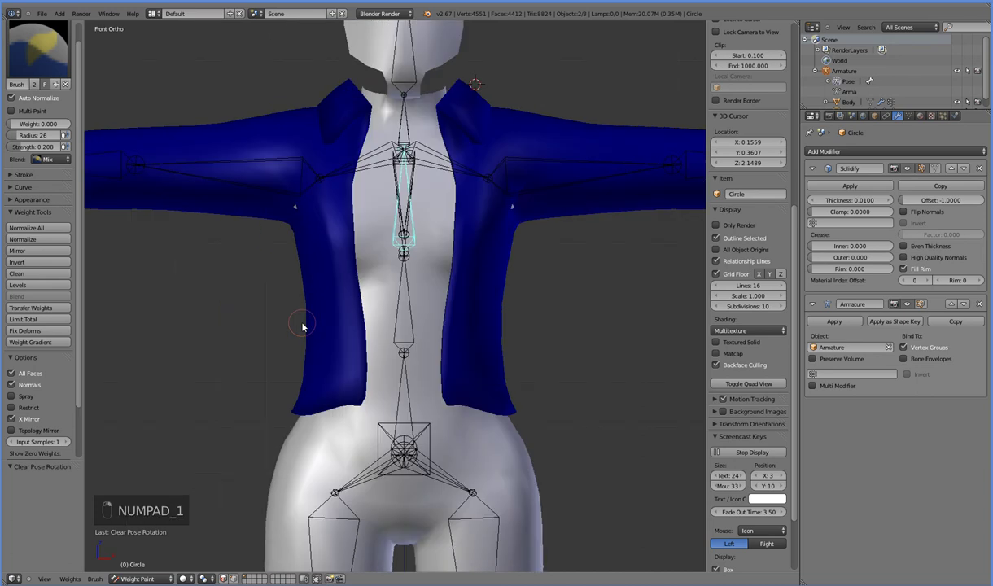
key(r)
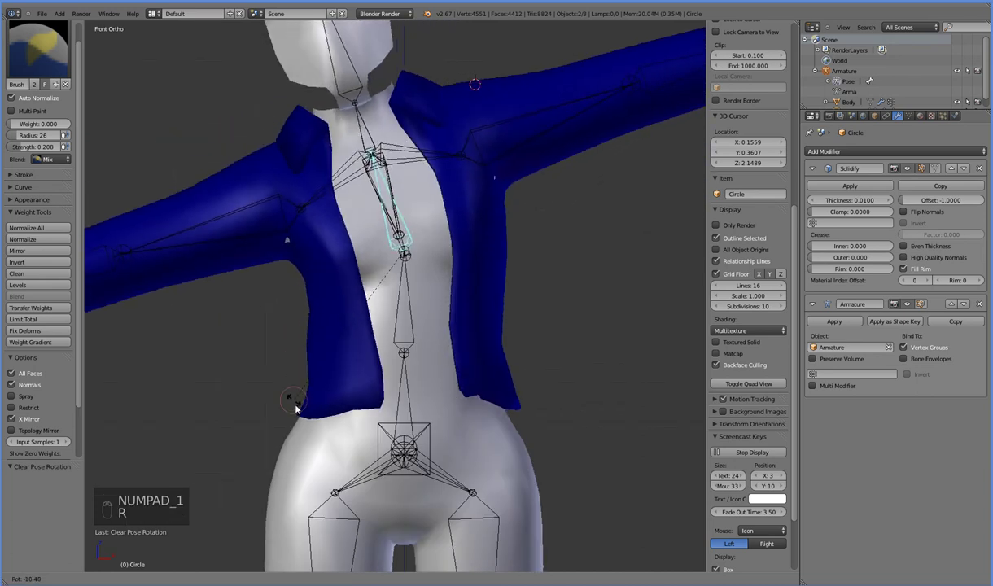
click(306, 428)
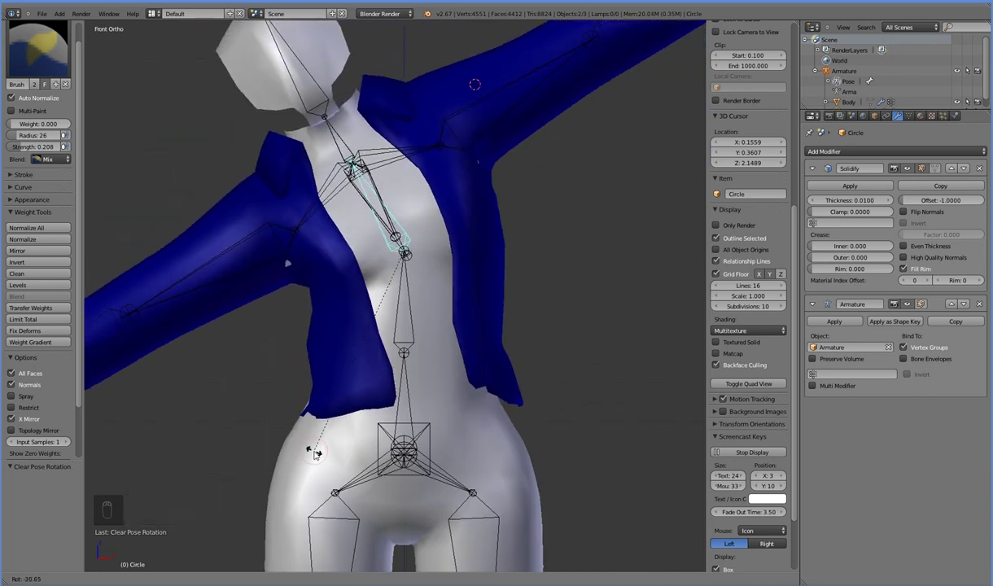
middle_drag(308, 443, 308, 425)
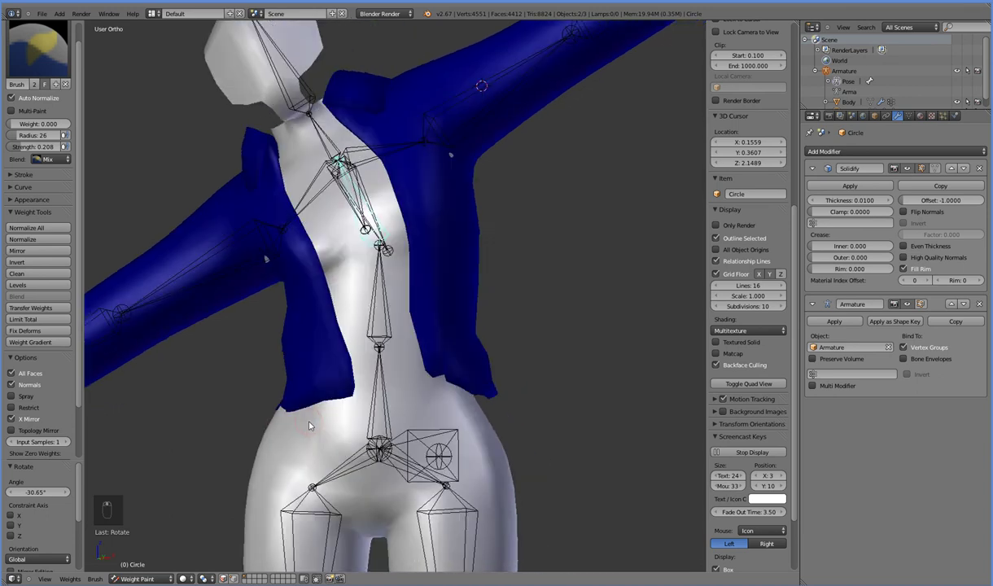
key(KP_1)
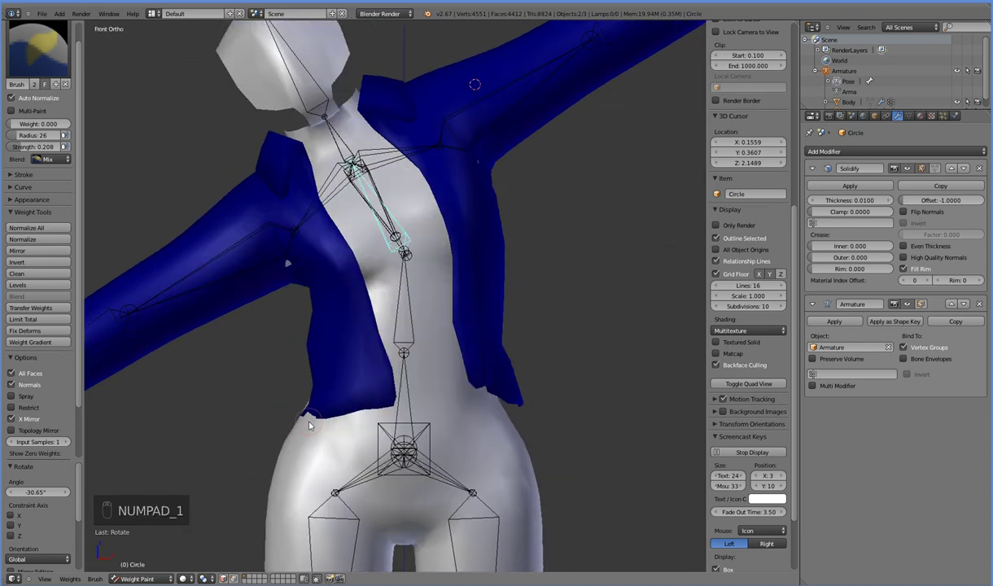
key(alt+r)
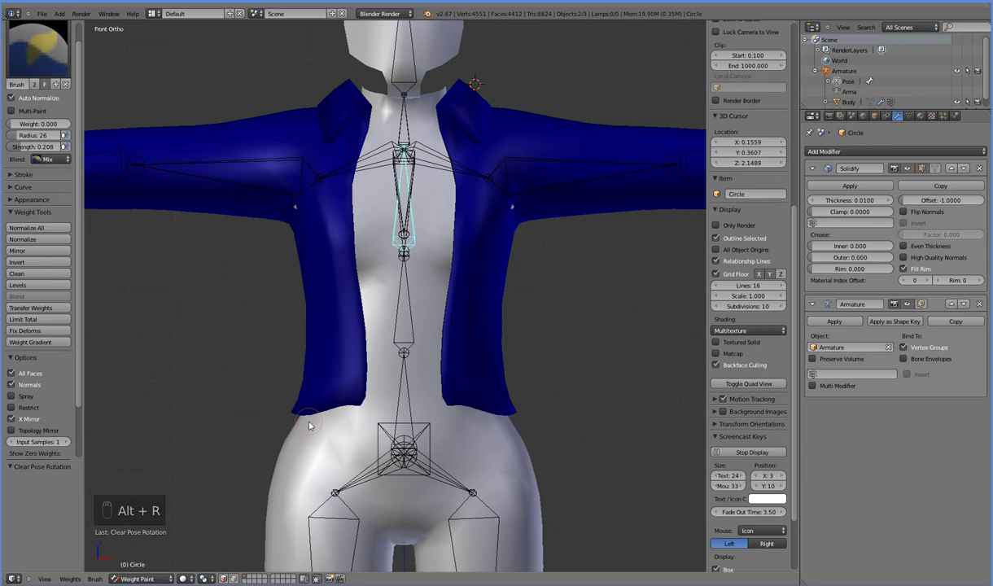
Select the Forward bone and trial-rotate it in front view to test the jacket's front panels, without keeping the rotation
mouse_move(502, 465)
middle_down()
mouse_move(475, 463)
mouse_move(492, 464)
middle_up()
scroll(493, 463, down, 4)
key(KP_1)
key(KP_3)
key(KP_1)
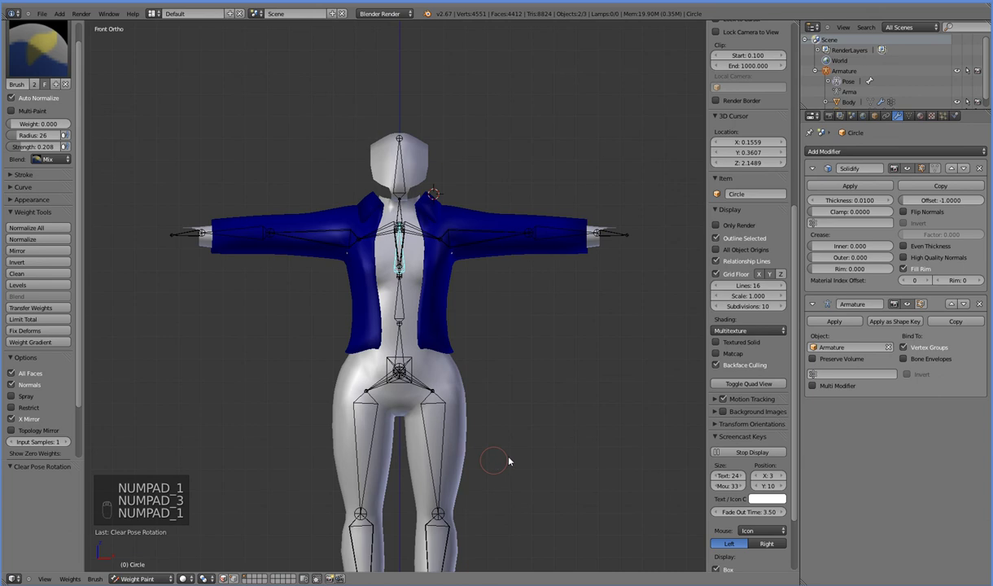
middle_drag(567, 417, 470, 429)
scroll(469, 425, down, 1)
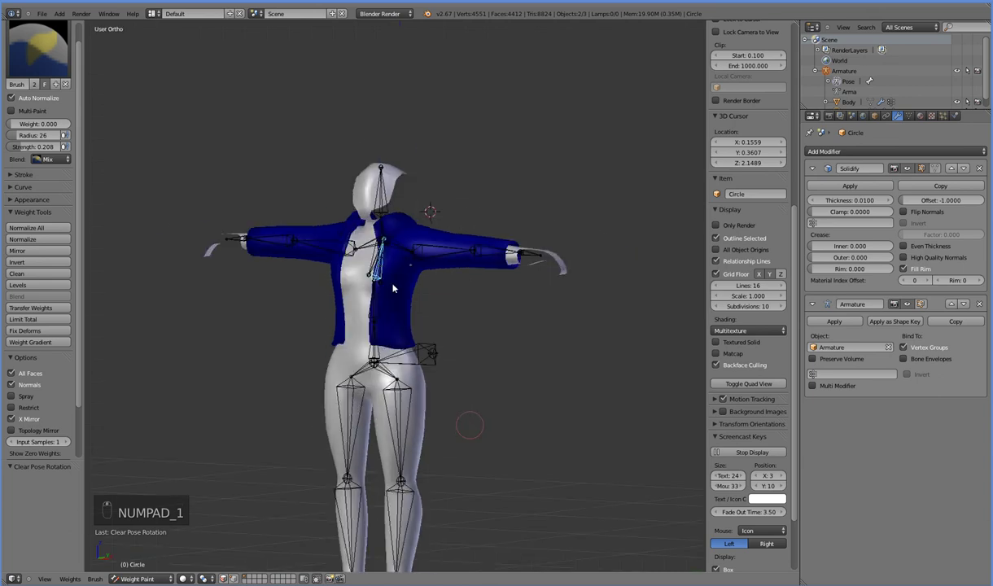
right_click(367, 263)
key(KP_1)
key(KP_3)
key(KP_1)
scroll(370, 269, up, 4)
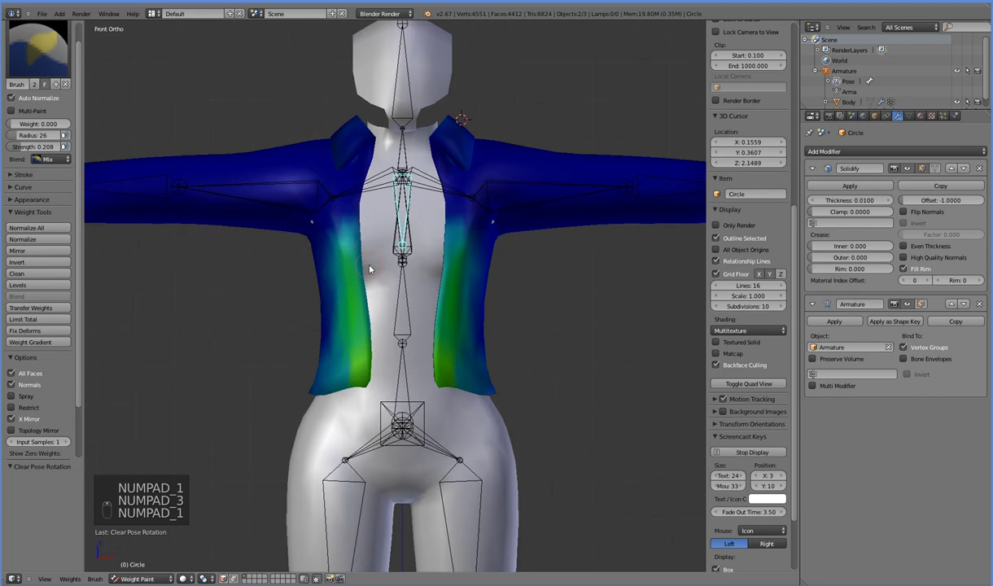
key(r)
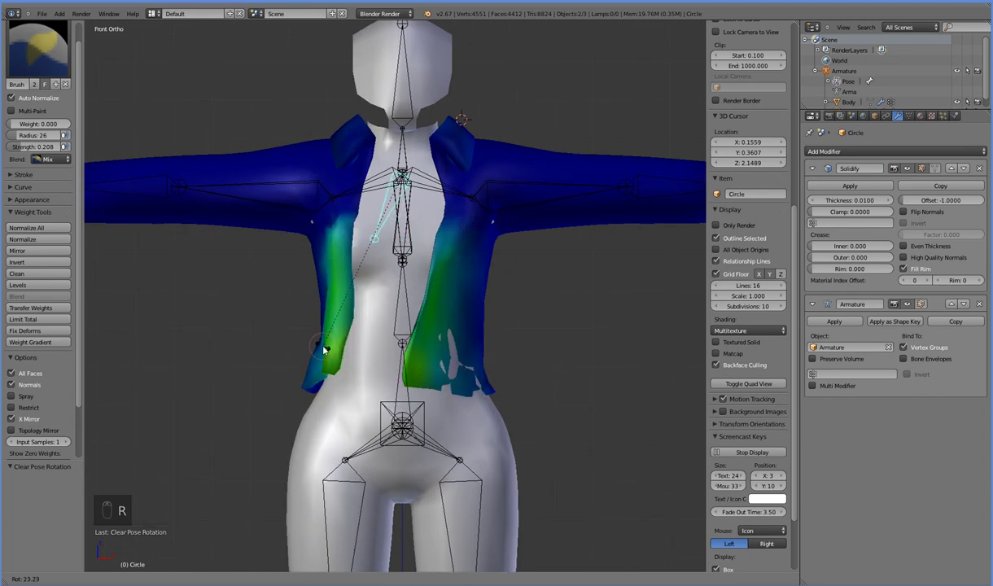
right_click(422, 352)
Tilt the upper chest bone sideways by -29.168° in front view
right_click(398, 310)
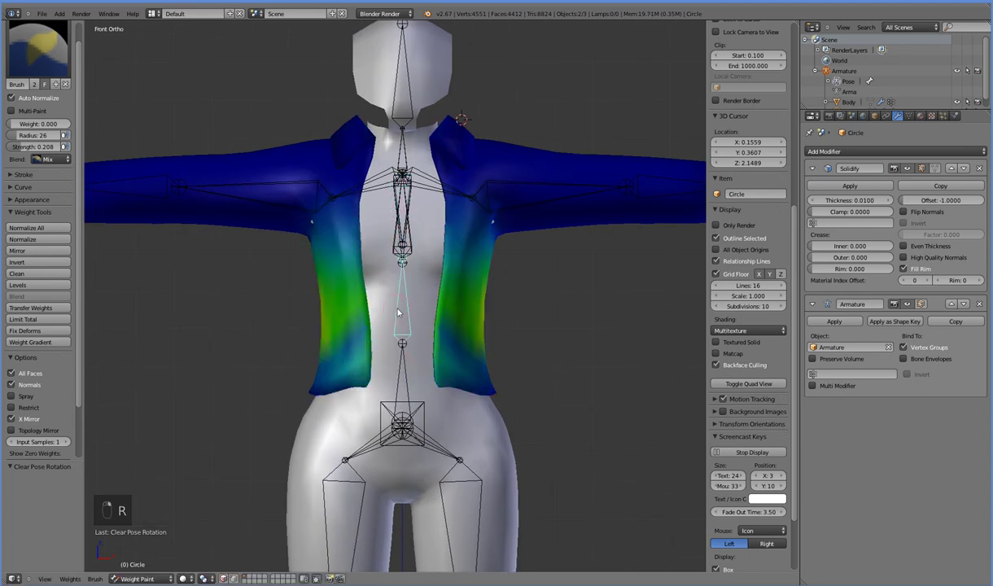
right_click(394, 253)
key(r)
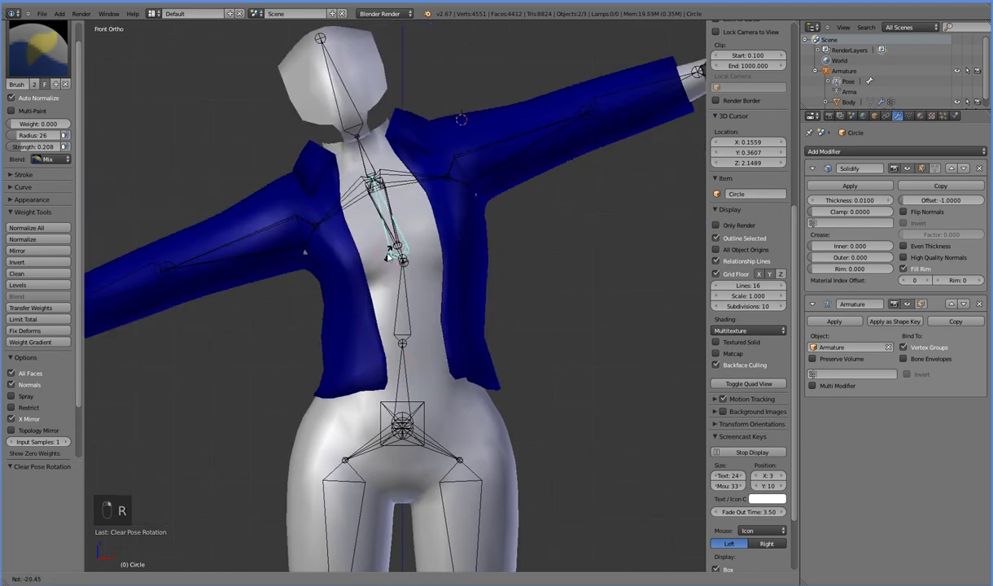
click(386, 259)
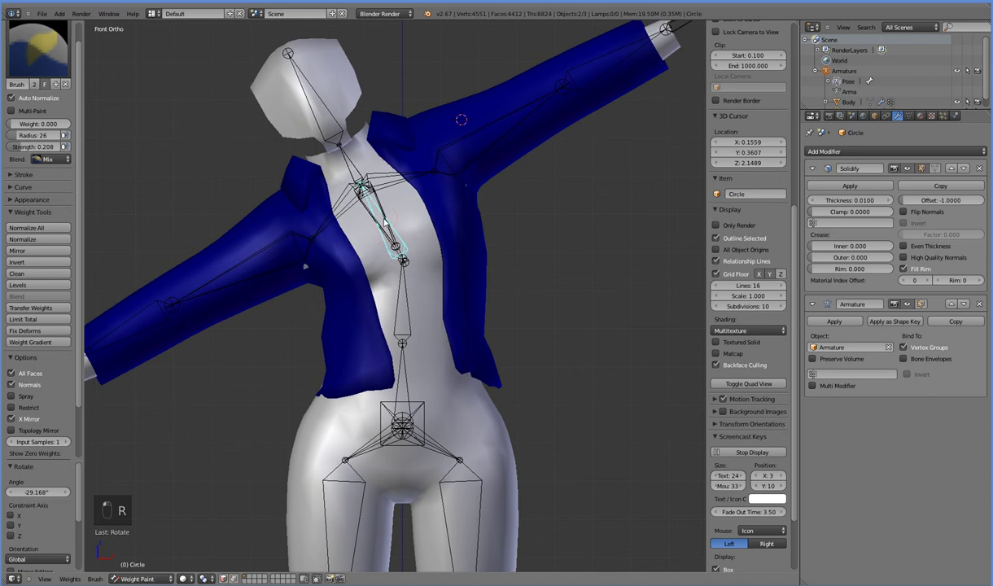
Rotate the Forward bone by 10.211° to adjust the jacket's front panels on the tilted torso
right_click(383, 219)
key(r)
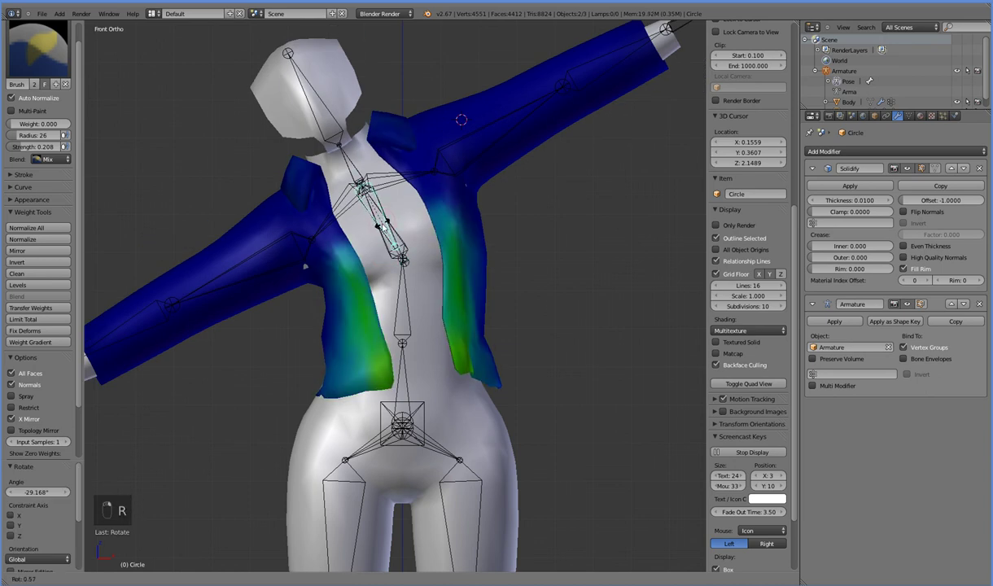
click(376, 230)
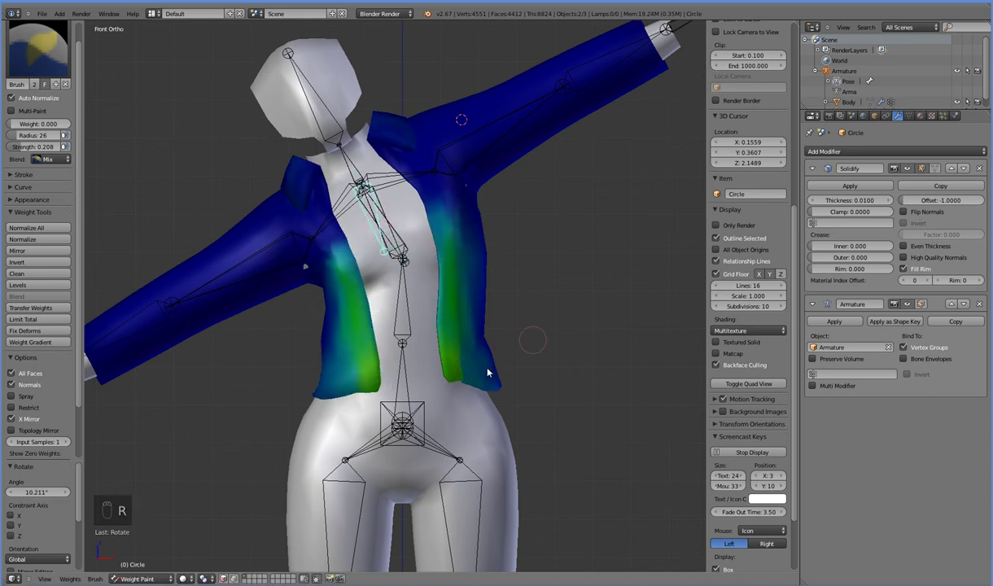
Select the Backward bone and rotate it by -7.277° in back view to adjust the jacket's lower back
middle_drag(341, 407, 455, 376)
right_click(448, 221)
right_click(454, 222)
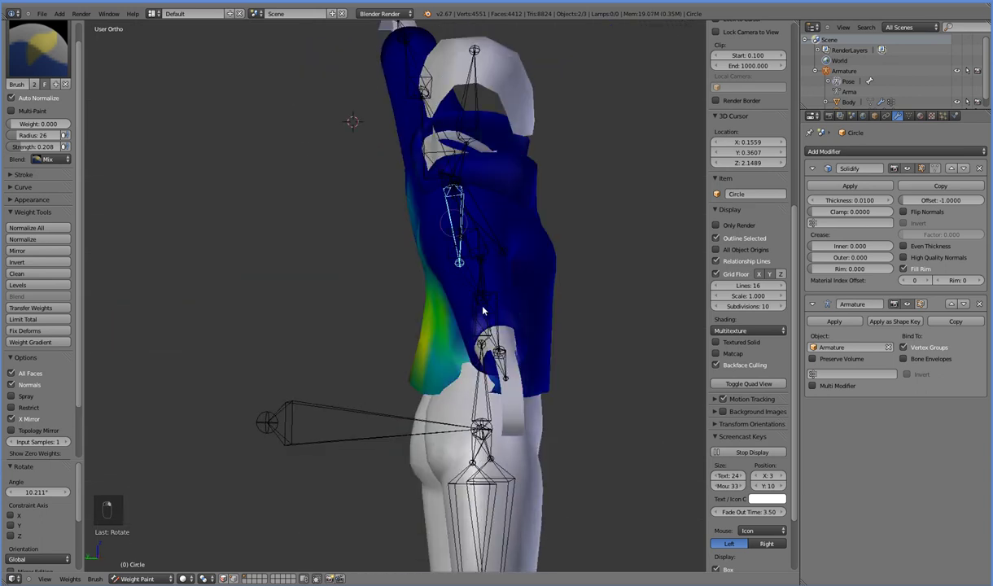
middle_drag(521, 386, 497, 349)
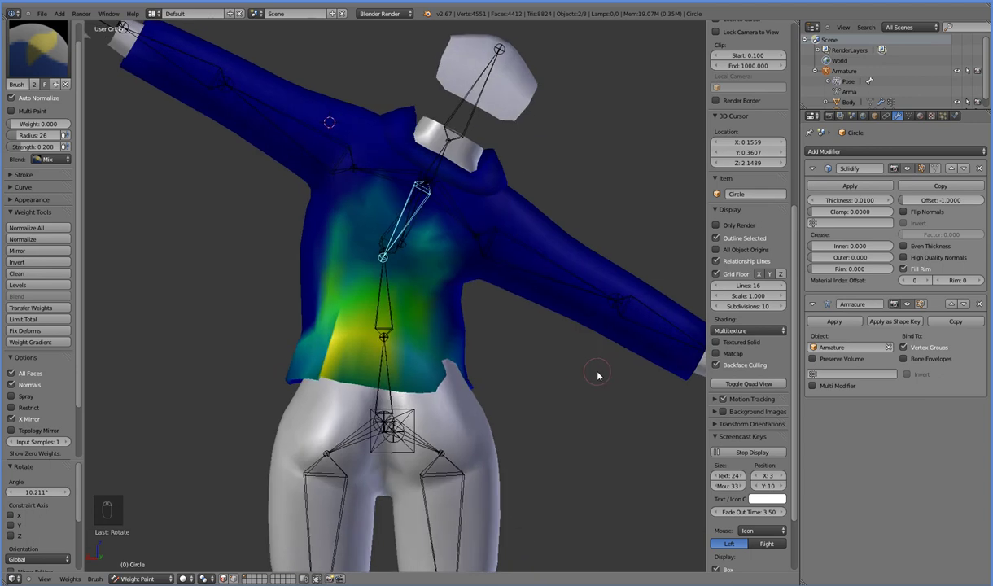
key(KP_1)
key(KP_3)
key(ctrl+KP_1)
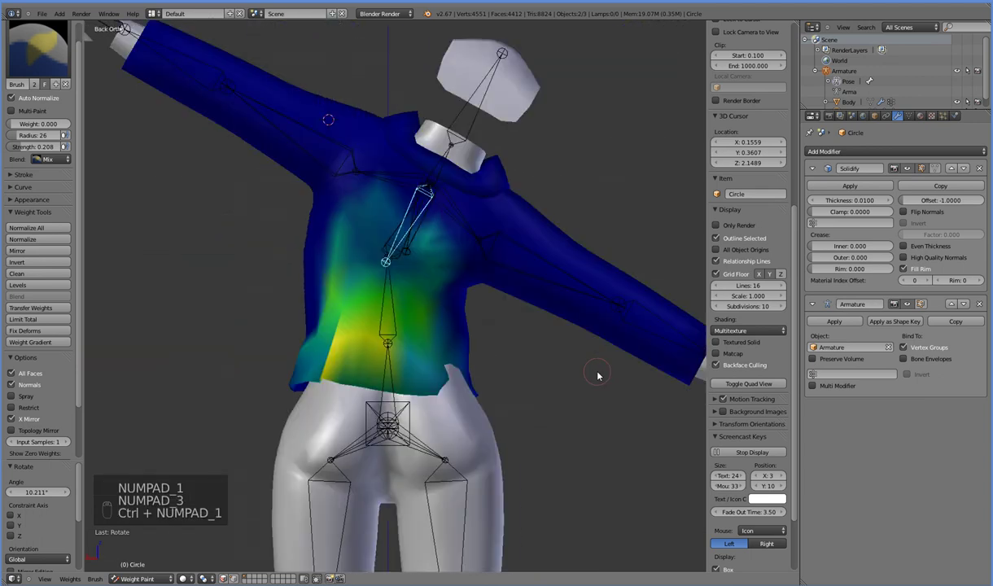
key(r)
click(631, 359)
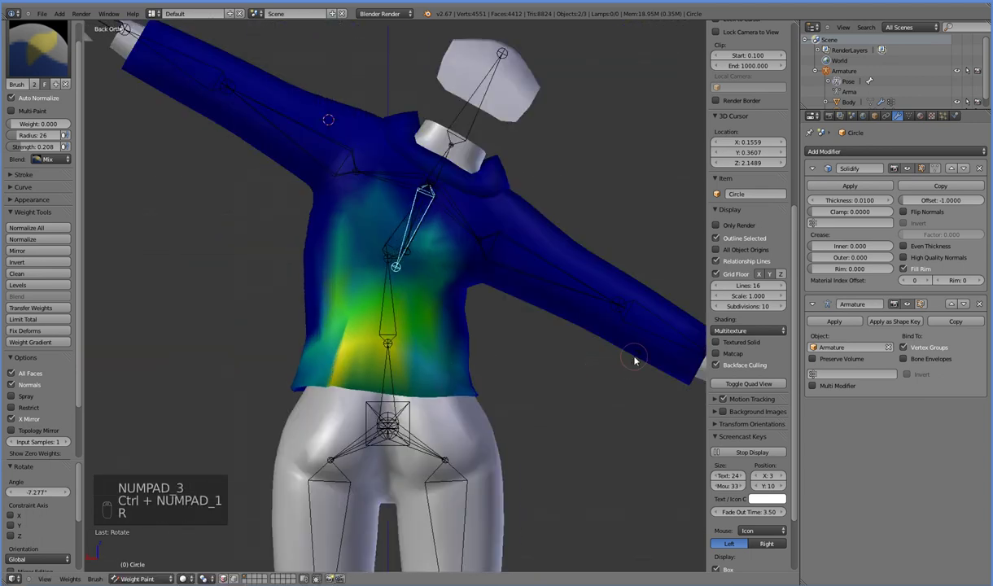
Clear the pose rotations of the upper chest bone and the Forward and Backward bones
middle_drag(588, 392, 352, 398)
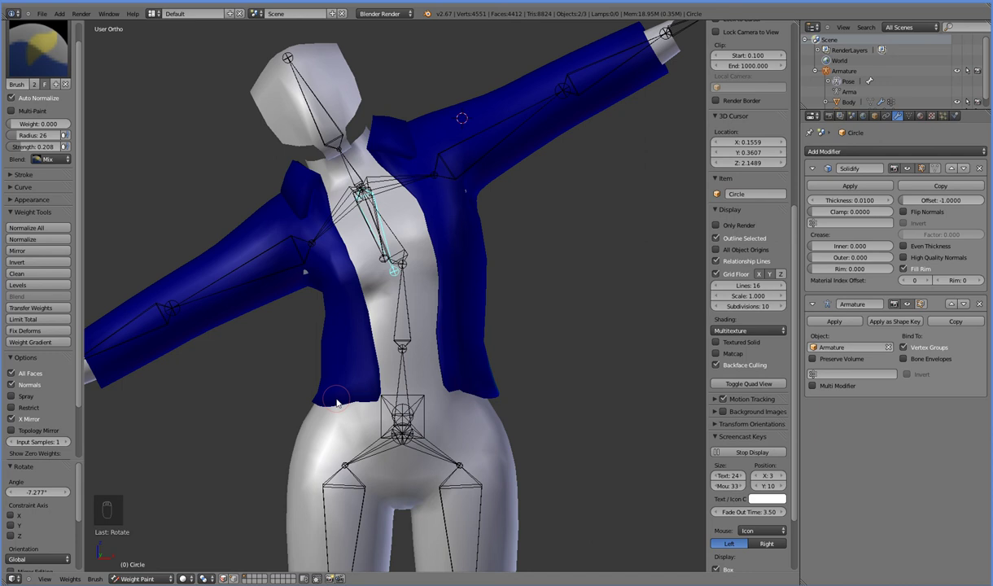
key(alt+r)
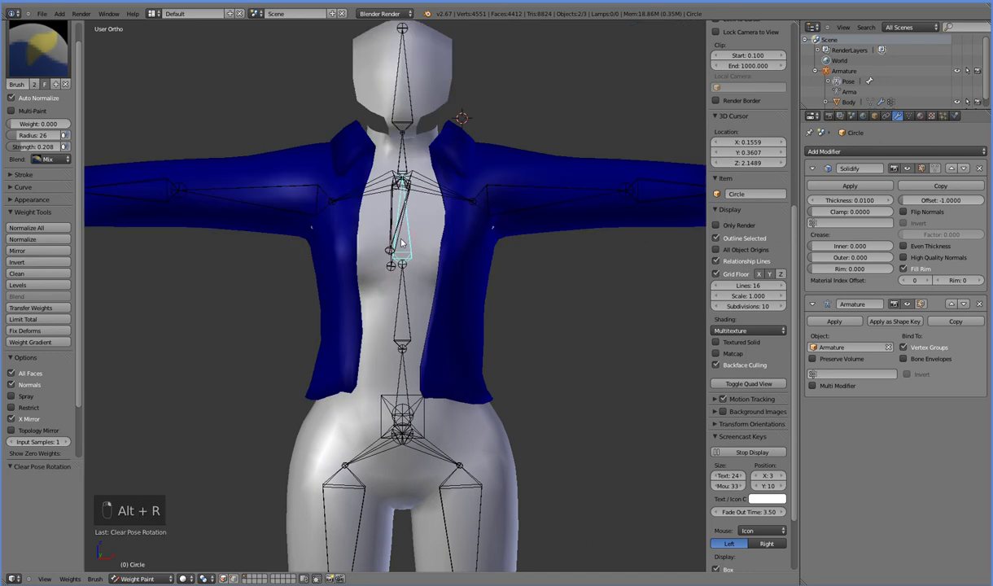
right_click(392, 249)
right_click(389, 264)
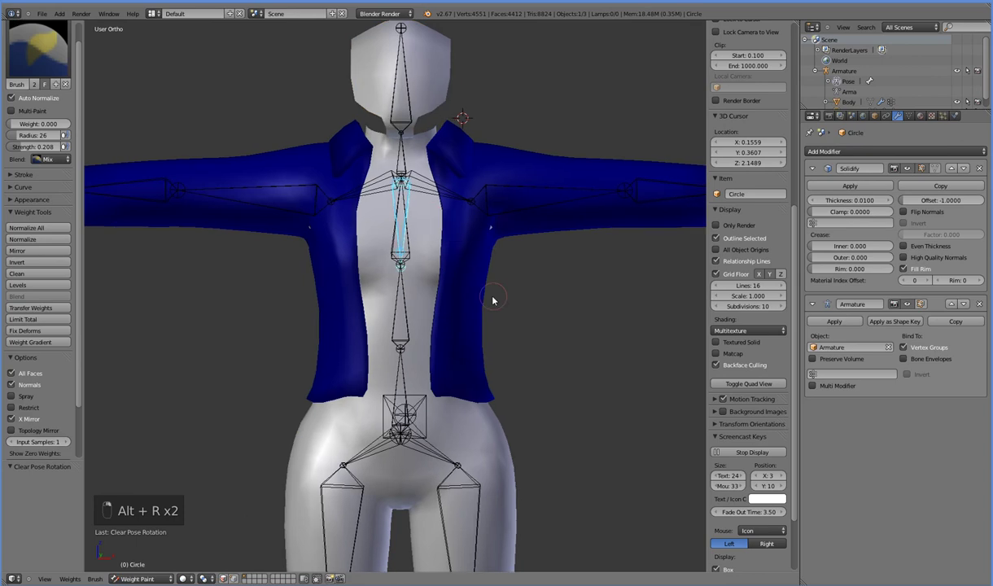
Open the jacket mesh for editing and nudge a single vertex in the character's left armpit outward along X
middle_drag(491, 297, 476, 296)
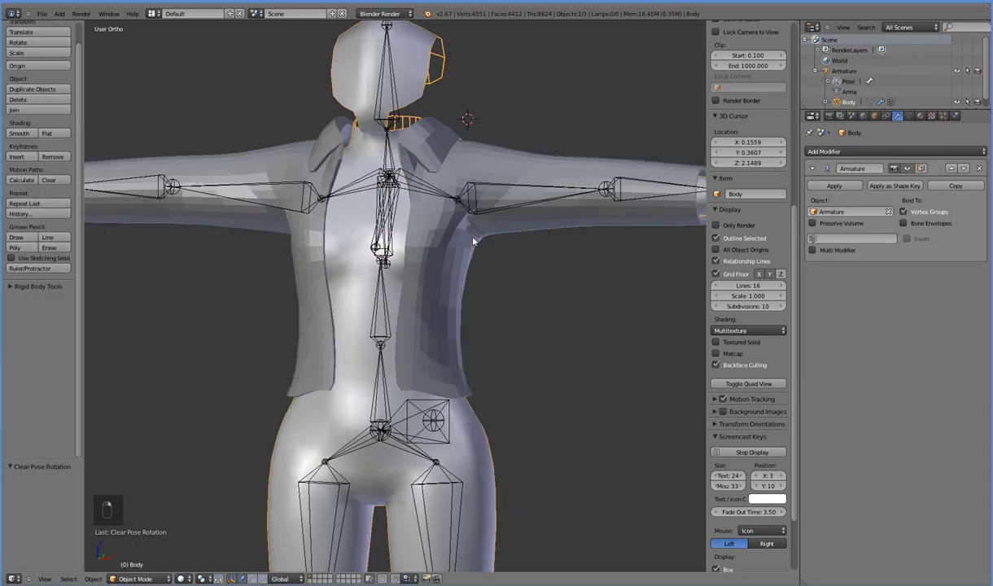
scroll(450, 224, up, 2)
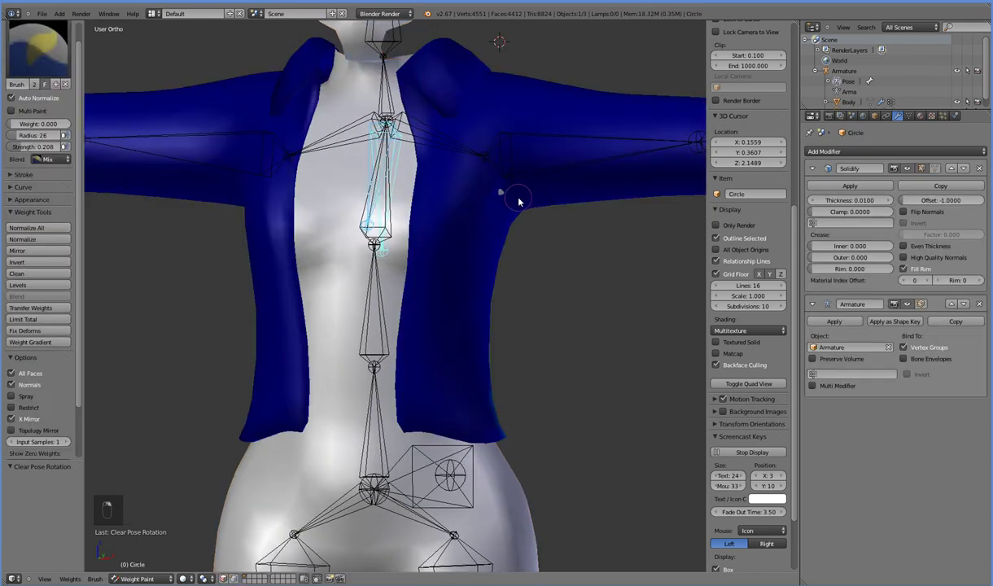
key(Tab)
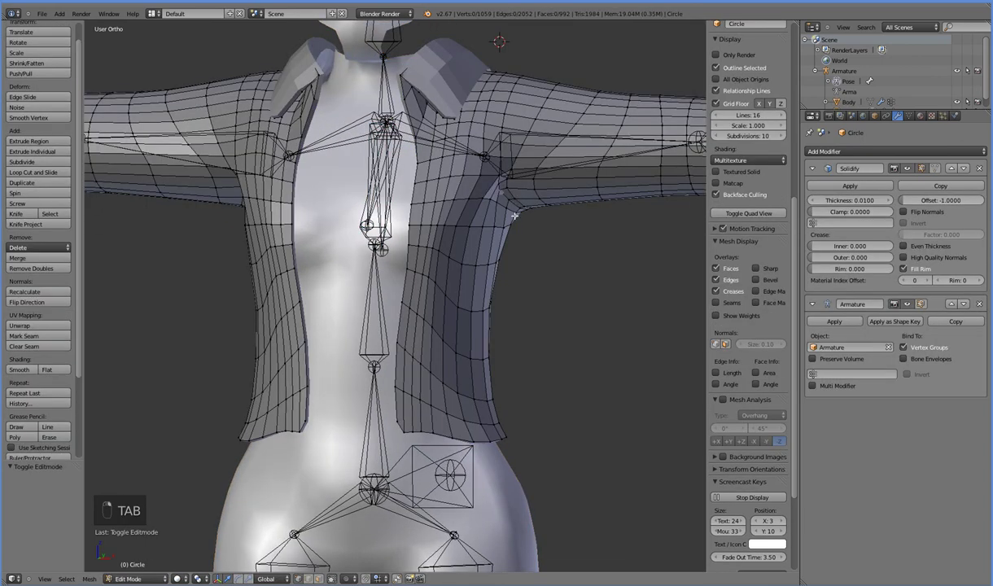
middle_drag(514, 216, 469, 210)
click(459, 167)
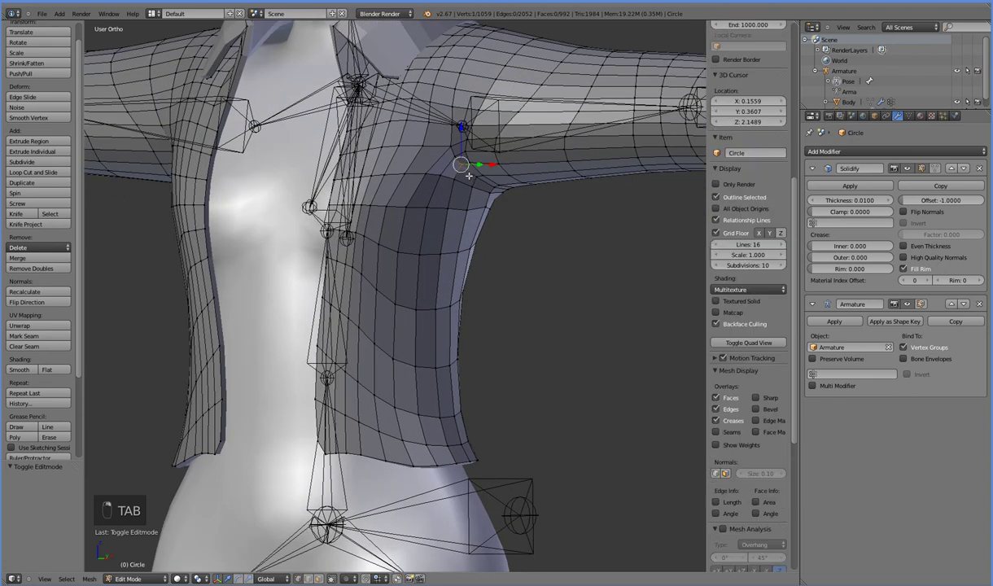
middle_drag(484, 173, 235, 329)
scroll(39, 395, down, 5)
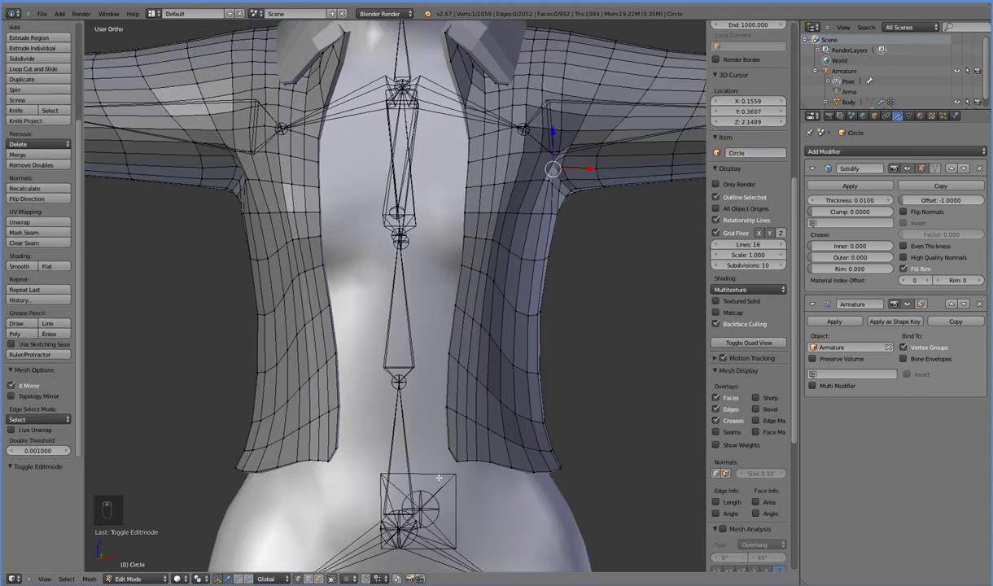
drag(585, 171, 593, 172)
Select the neighbouring armpit geometry, move it 0.009478 along X, and return the jacket to weight painting
shift+right_click(567, 156)
shift+right_click(563, 167)
shift+right_click(567, 178)
key(g)
key(x)
click(603, 169)
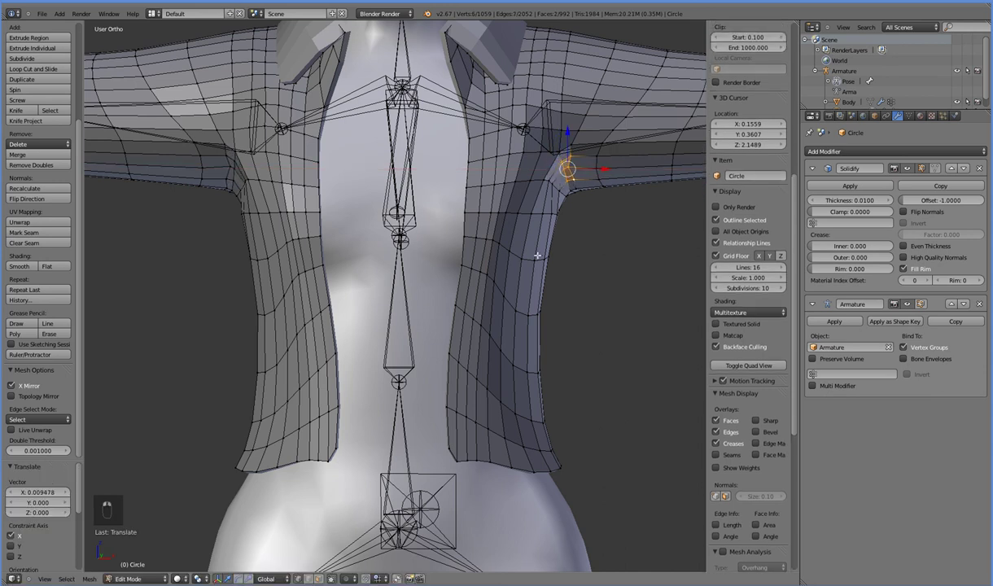
mouse_move(513, 244)
middle_down()
mouse_move(525, 262)
mouse_move(535, 259)
mouse_move(521, 275)
mouse_move(492, 253)
middle_up()
key(Tab)
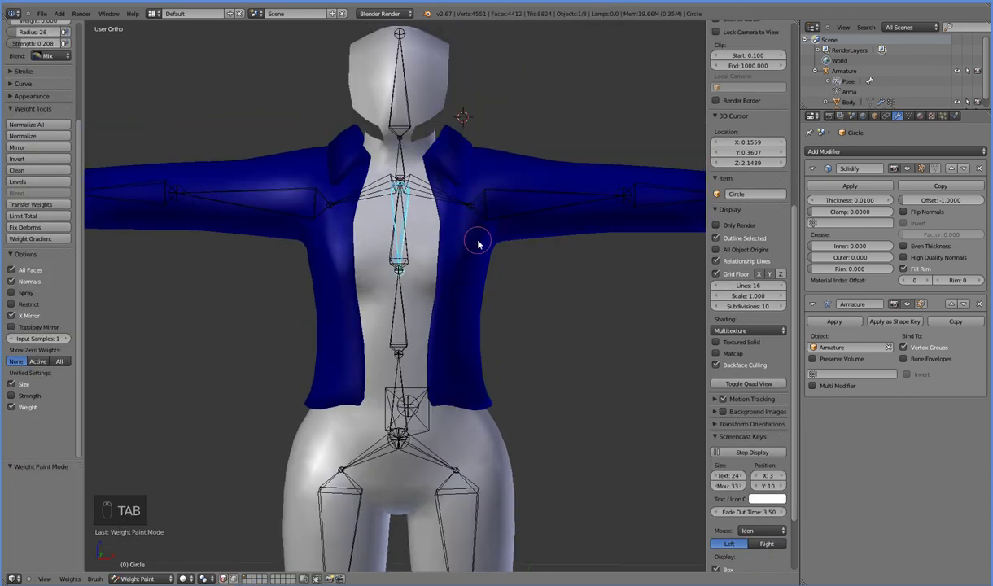
Lower the character's left arm by rotating its upper arm bone 71.17° in front view to test the sleeve
key(KP_1)
right_click(504, 209)
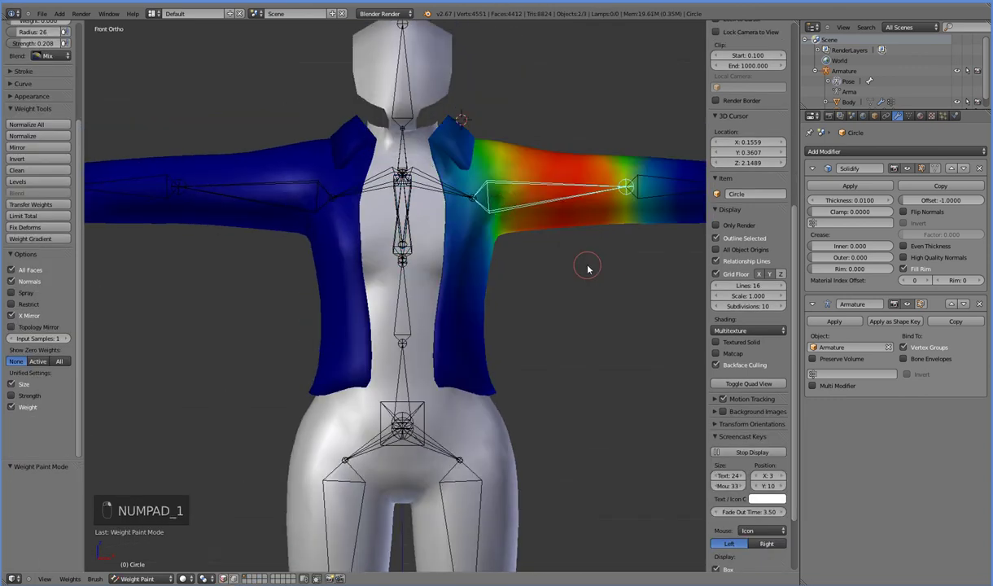
key(r)
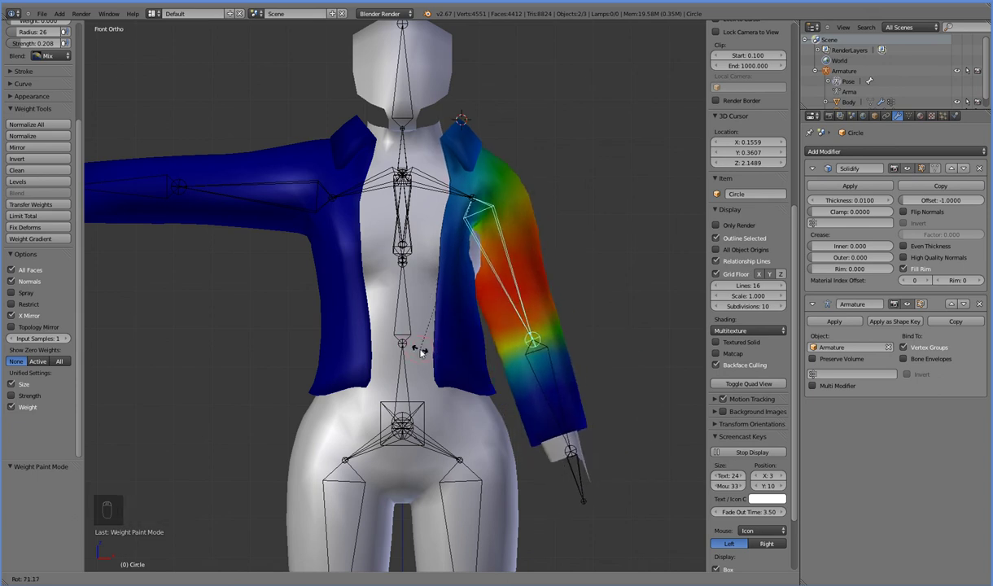
click(421, 353)
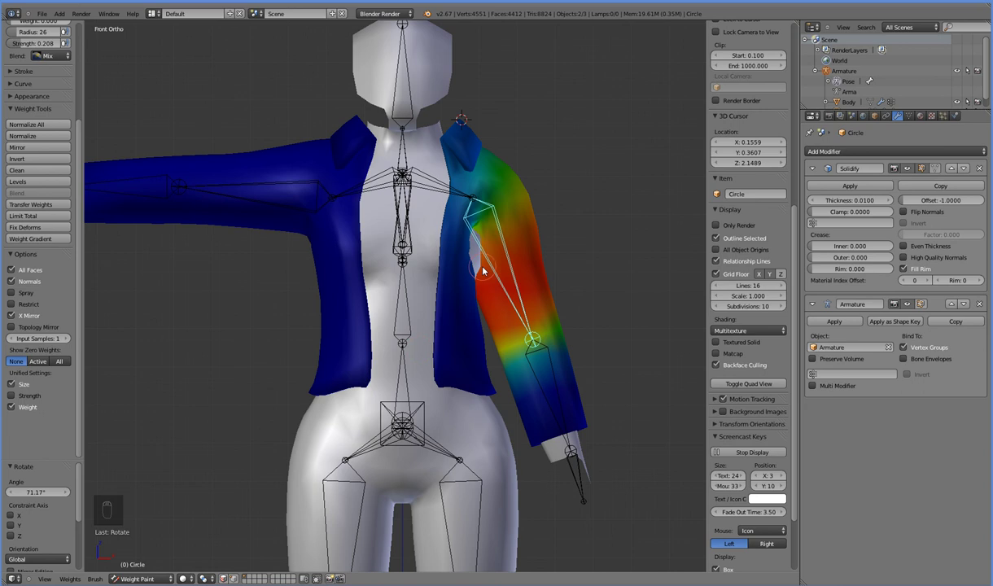
Raise the character's right arm by rotating its upper arm bone 79.172° to test the shoulder deformation
right_click(310, 208)
key(r)
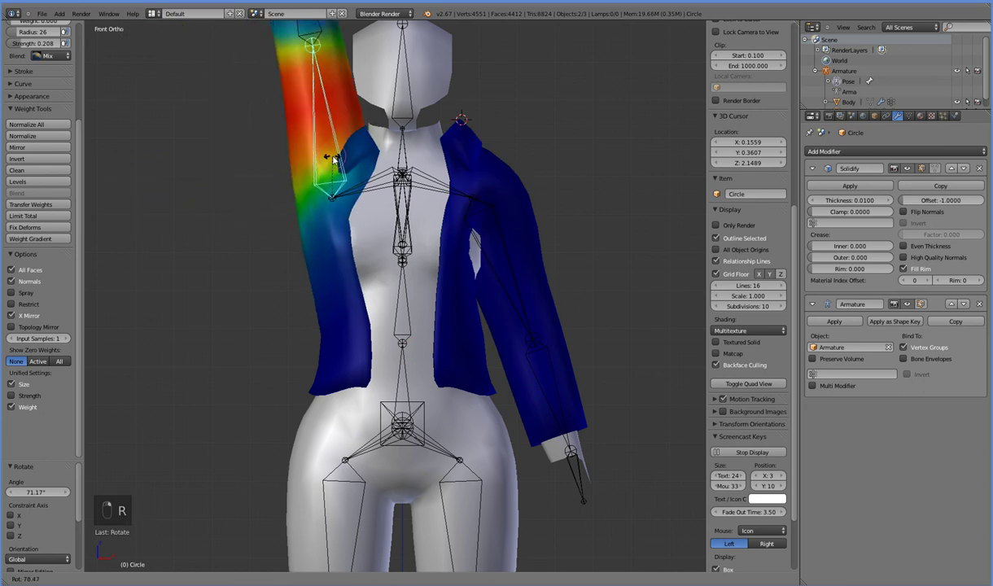
click(334, 160)
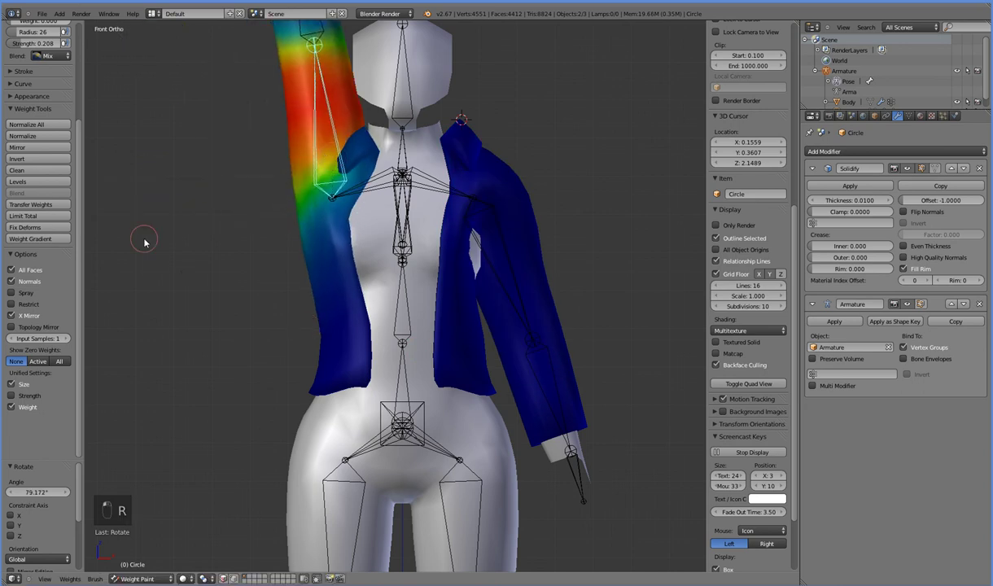
Display the left upper arm bone's weights and examine the jacket around the lowered arm's armpit
scroll(73, 252, up, 6)
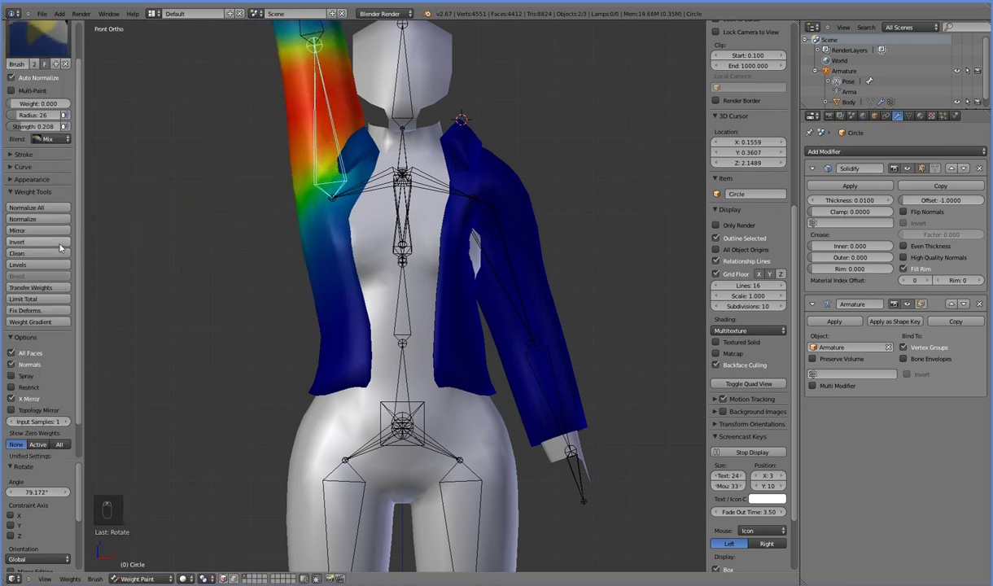
middle_drag(175, 284, 205, 279)
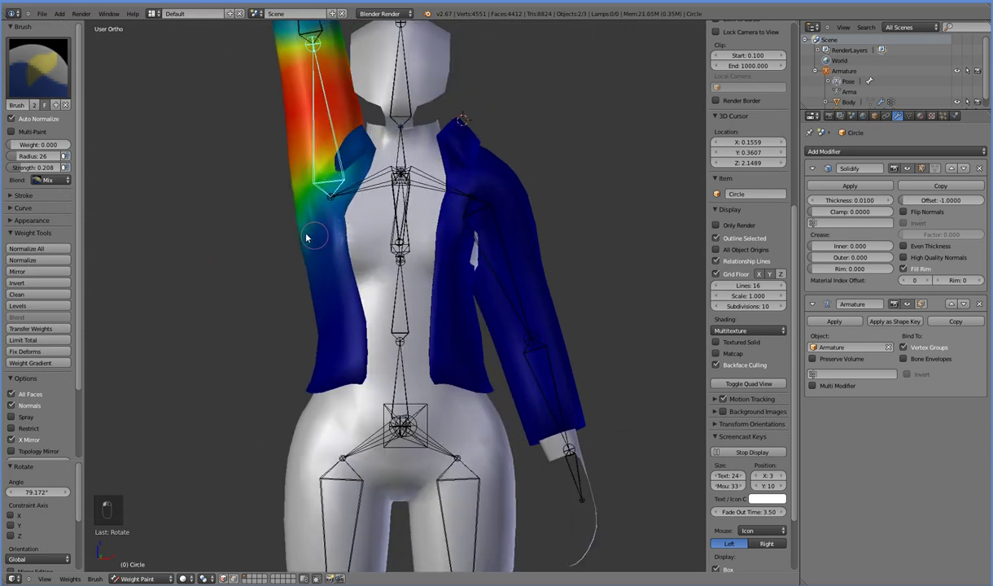
right_click(501, 236)
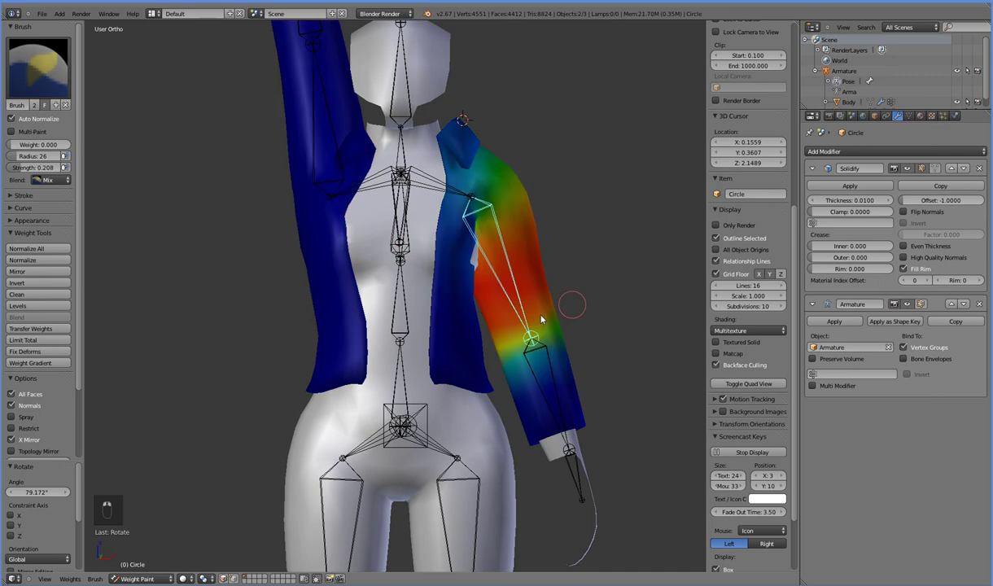
middle_drag(541, 320, 501, 328)
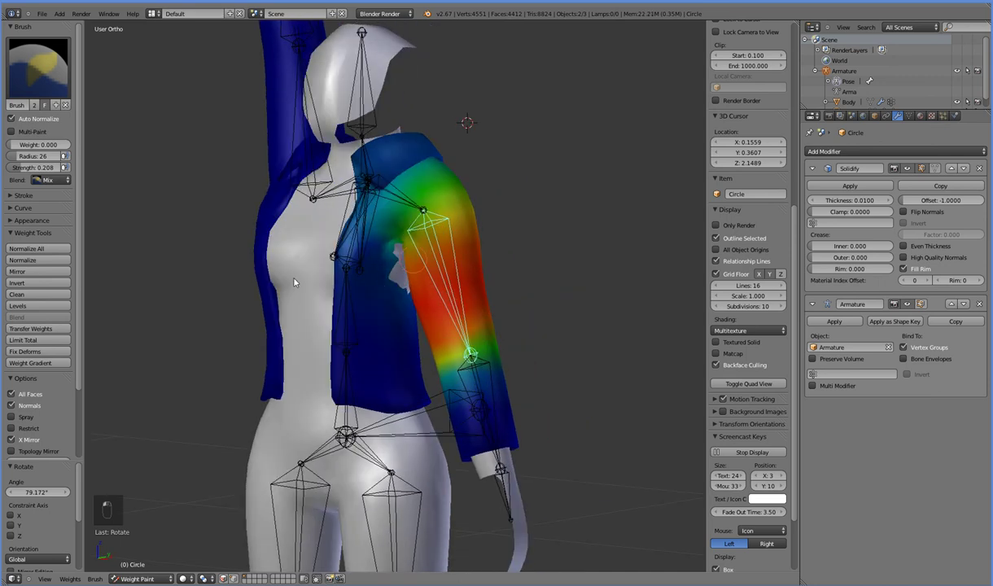
Display the right upper arm bone's weights and brush zero weight along the raised arm's armpit at strength 0.208
right_click(286, 137)
middle_drag(204, 239, 399, 204)
drag(400, 247, 413, 192)
middle_drag(469, 350, 350, 248)
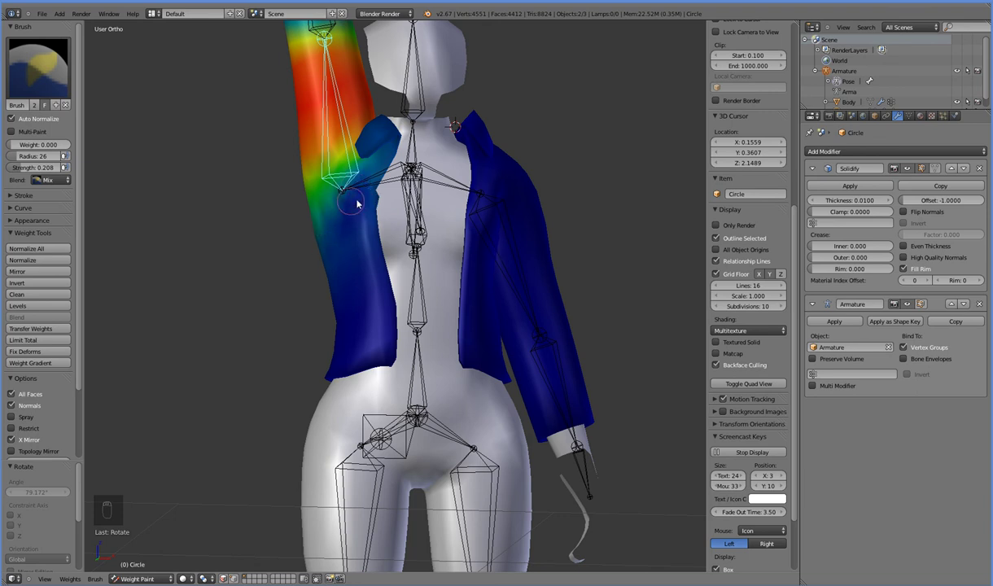
Examine the right armpit's weight transition and mesh flow in solid and wireframe display from several angles
mouse_move(362, 371)
middle_down()
mouse_move(354, 394)
mouse_move(392, 393)
mouse_move(329, 260)
middle_up()
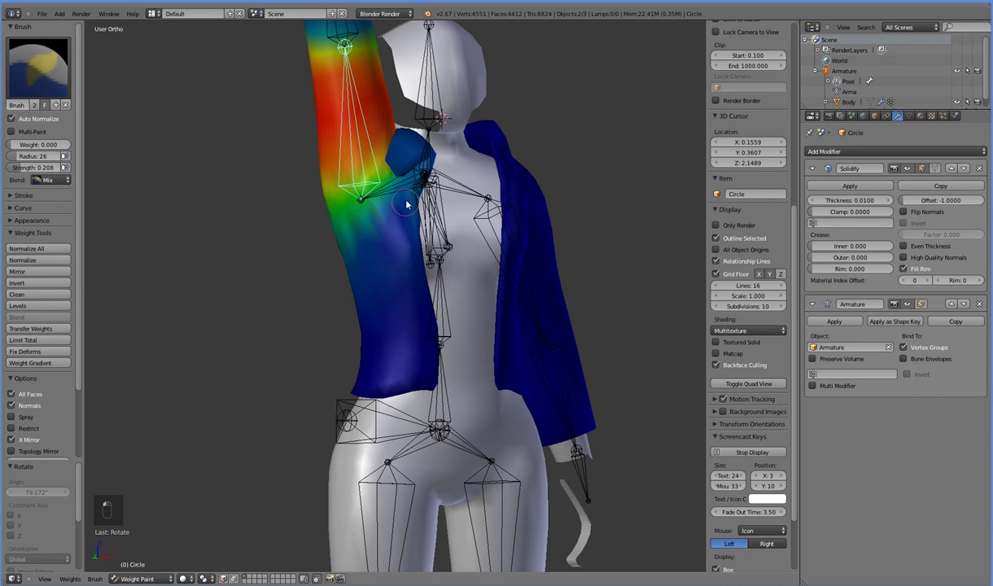
middle_drag(496, 363, 412, 385)
scroll(412, 385, up, 6)
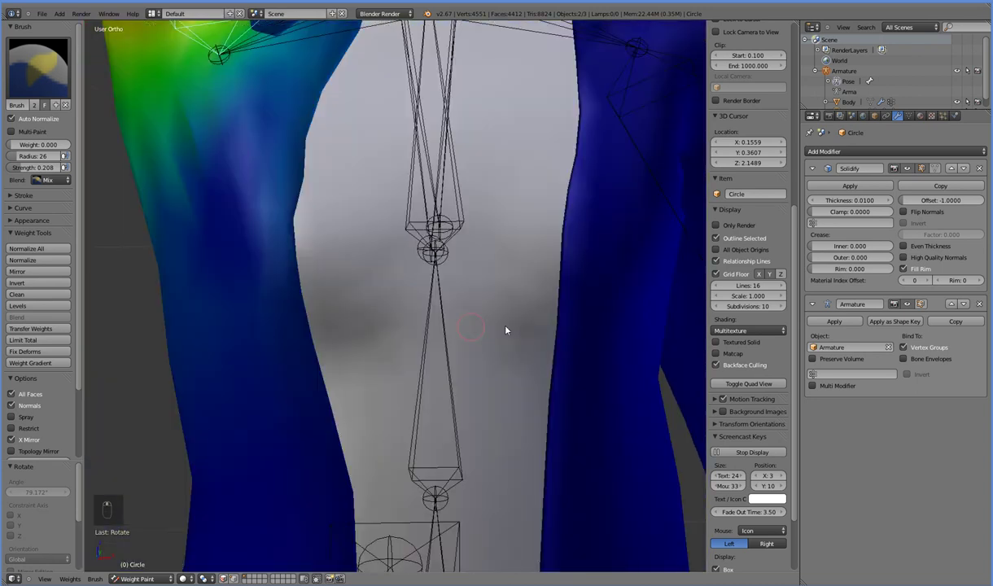
middle_drag(504, 329, 523, 325)
key(z)
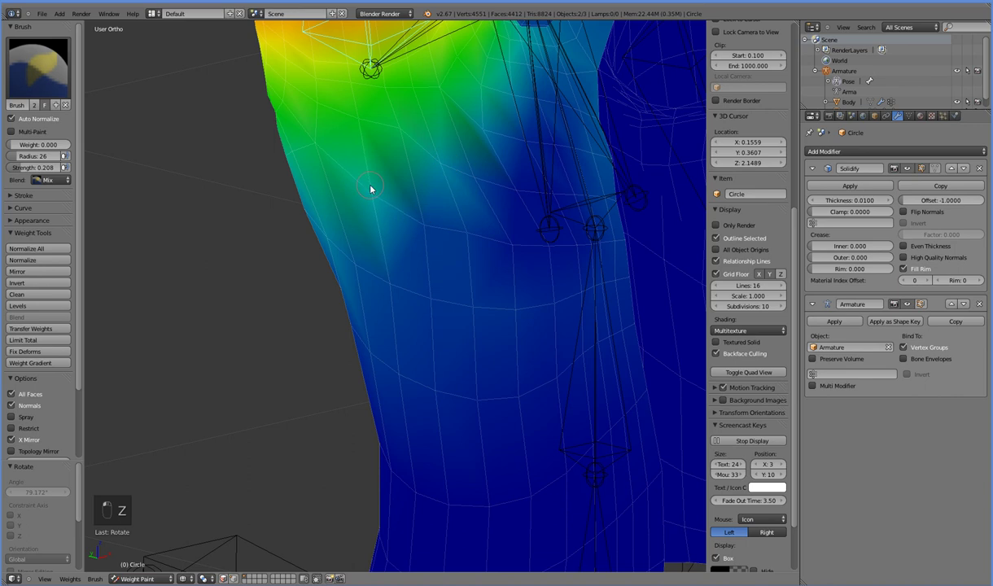
key(z)
mouse_move(505, 333)
middle_down()
mouse_move(392, 337)
mouse_move(475, 329)
middle_up()
key(z)
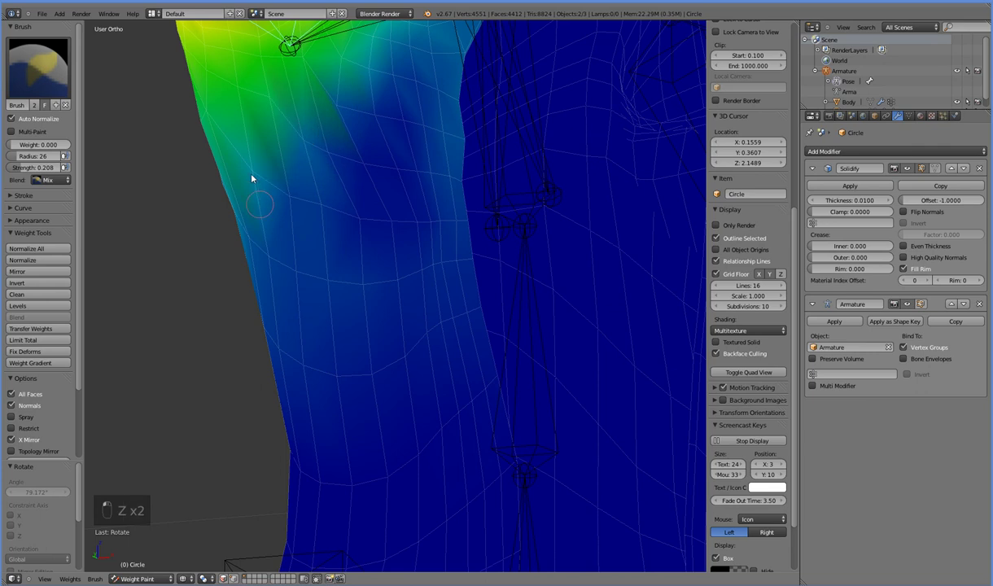
key(z)
scroll(265, 265, down, 8)
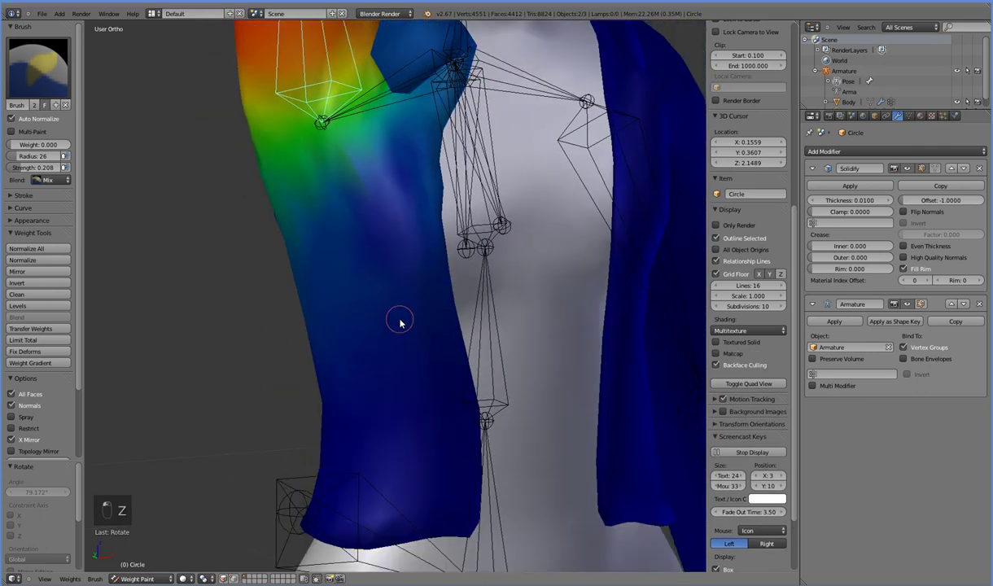
mouse_move(314, 335)
middle_down()
mouse_move(295, 319)
mouse_move(404, 329)
middle_up()
Try brushing zero weight below the raised right armpit with the brush strength at 1.000
drag(59, 166, 115, 166)
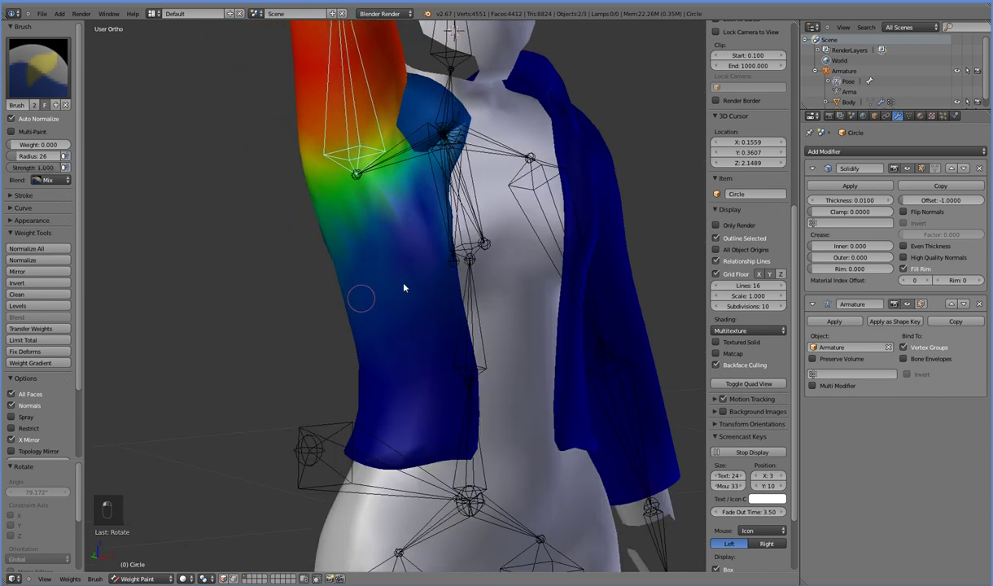
drag(397, 223, 387, 209)
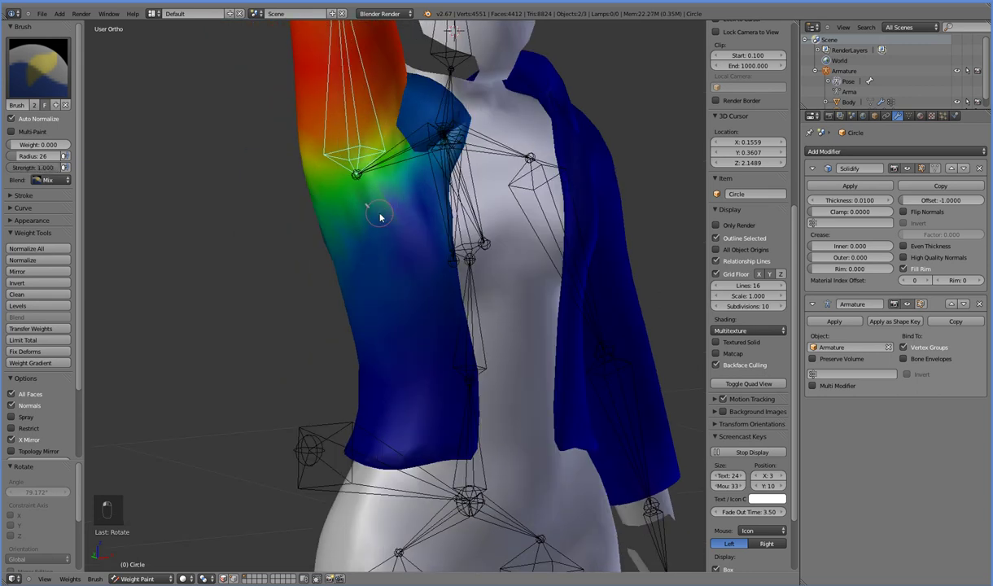
key(z)
key(z)
key(ctrl+z)
key(z)
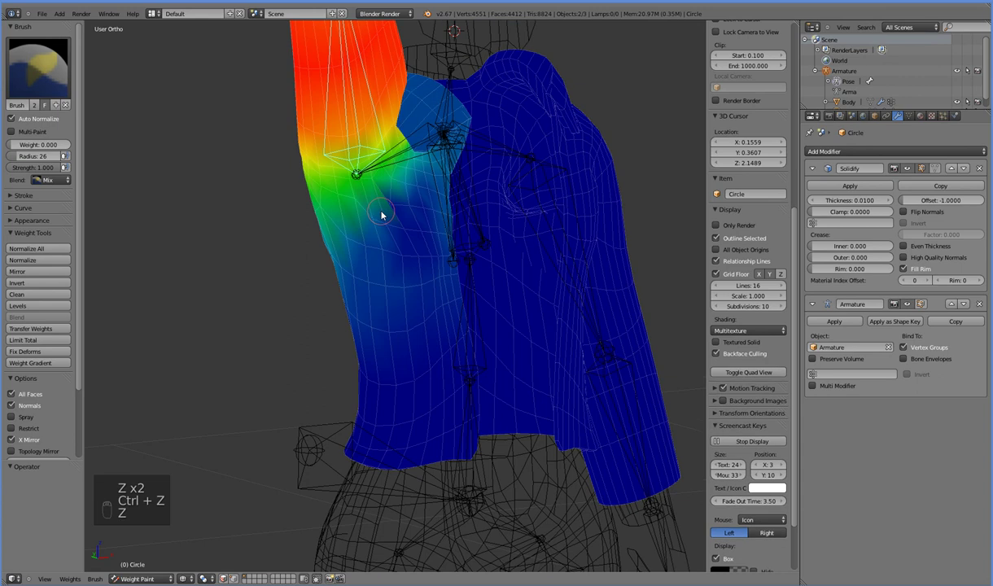
key(z)
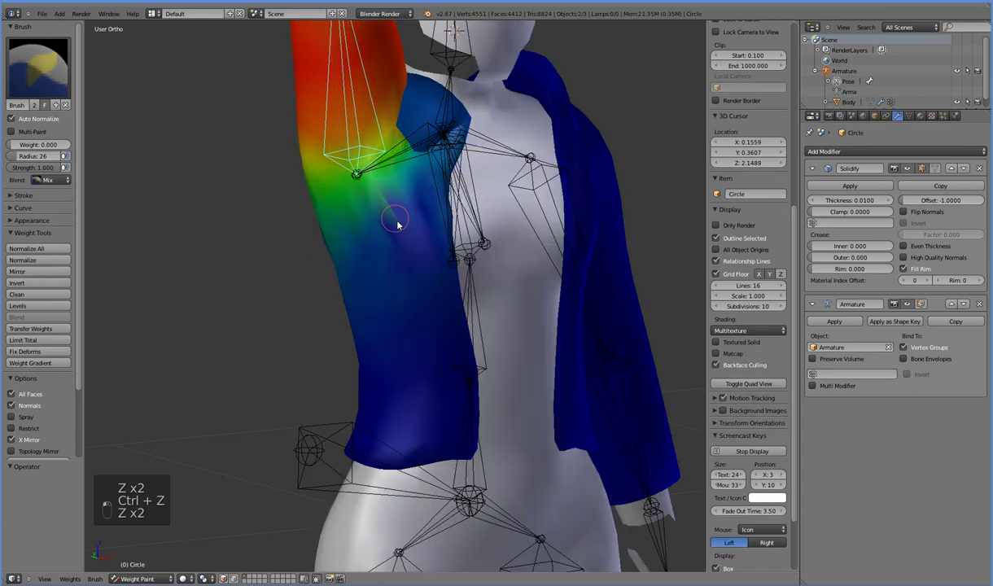
key(ctrl+z)
Try a single full-strength, zero-weight dab just below the right shoulder joint in wireframe display
key(z)
scroll(402, 252, up, 4)
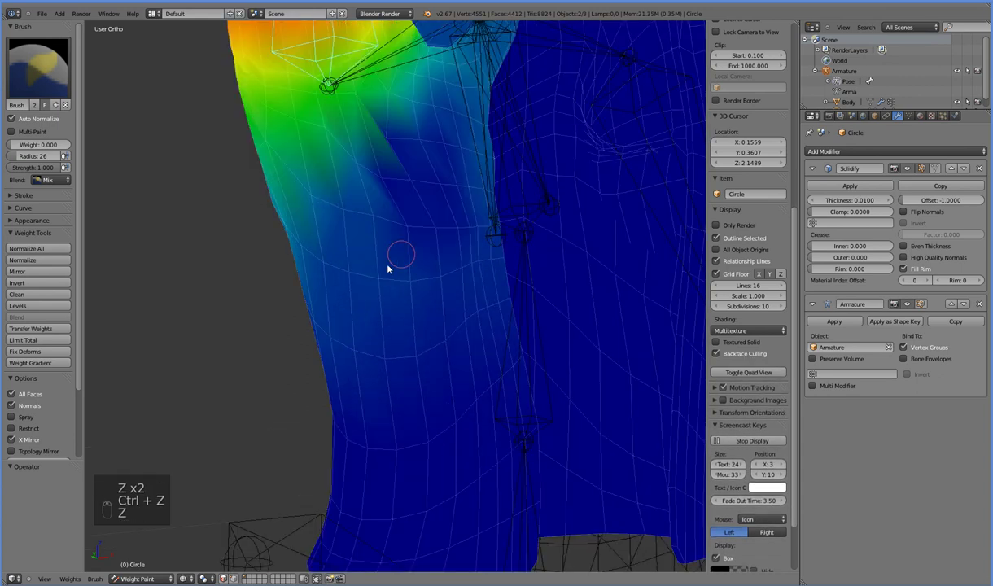
middle_drag(388, 269, 371, 281)
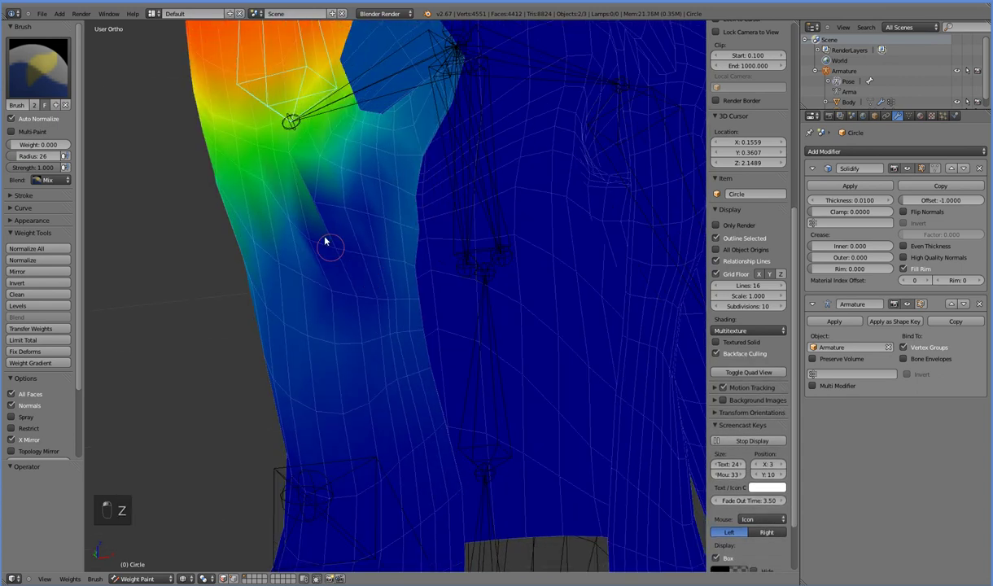
click(293, 157)
key(ctrl+z)
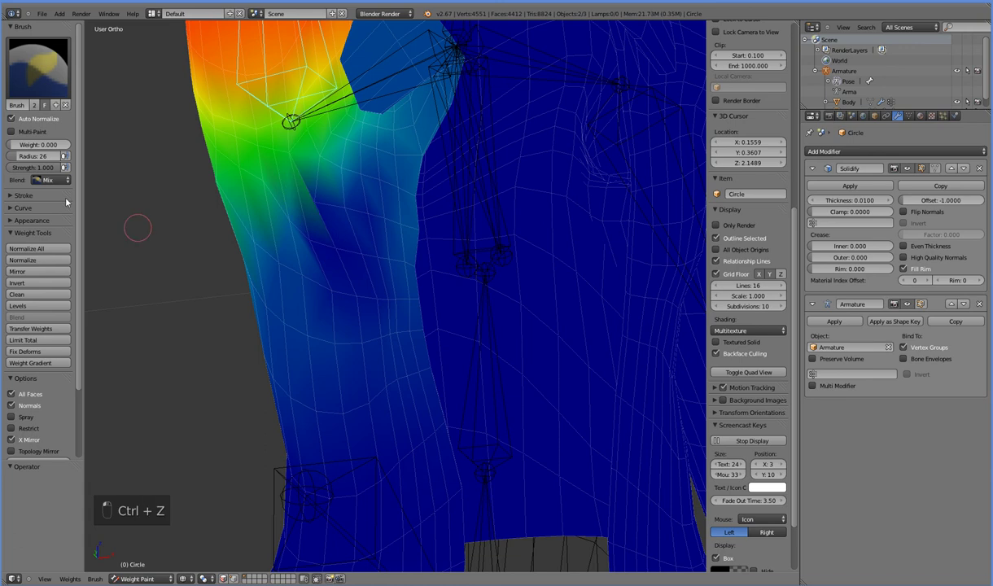
Set the brush strength to 0.531 and paint zero weight for the left upper arm bone along the left armpit in wireframe
drag(28, 169, 72, 173)
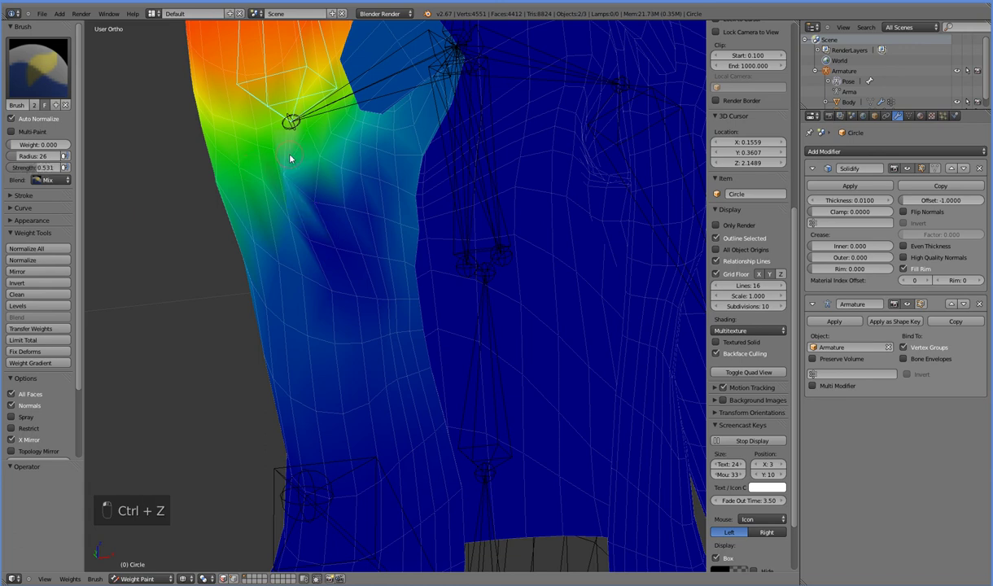
scroll(399, 289, down, 5)
mouse_move(398, 289)
middle_down()
mouse_move(323, 286)
mouse_move(301, 275)
middle_up()
key(z)
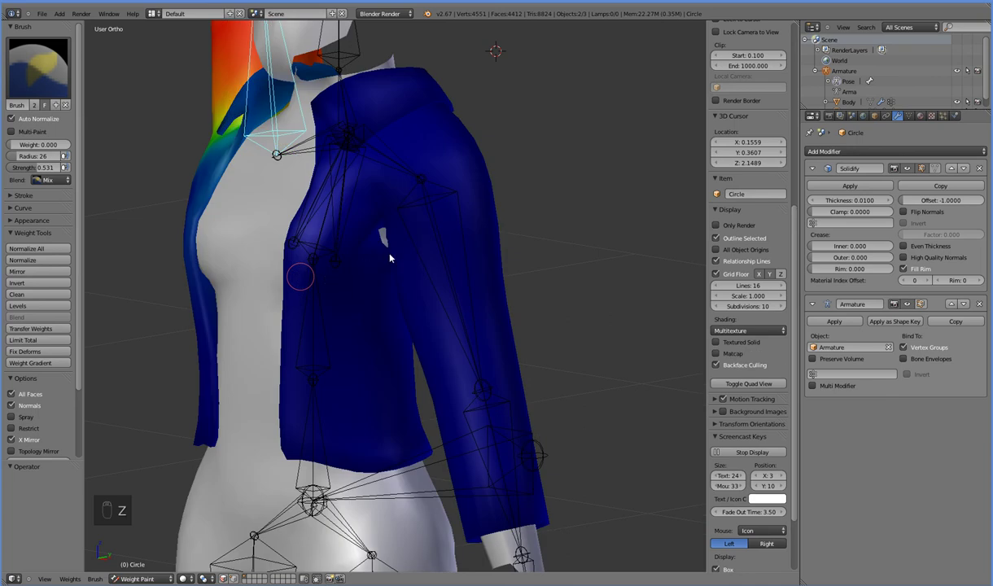
scroll(393, 257, up, 5)
key(z)
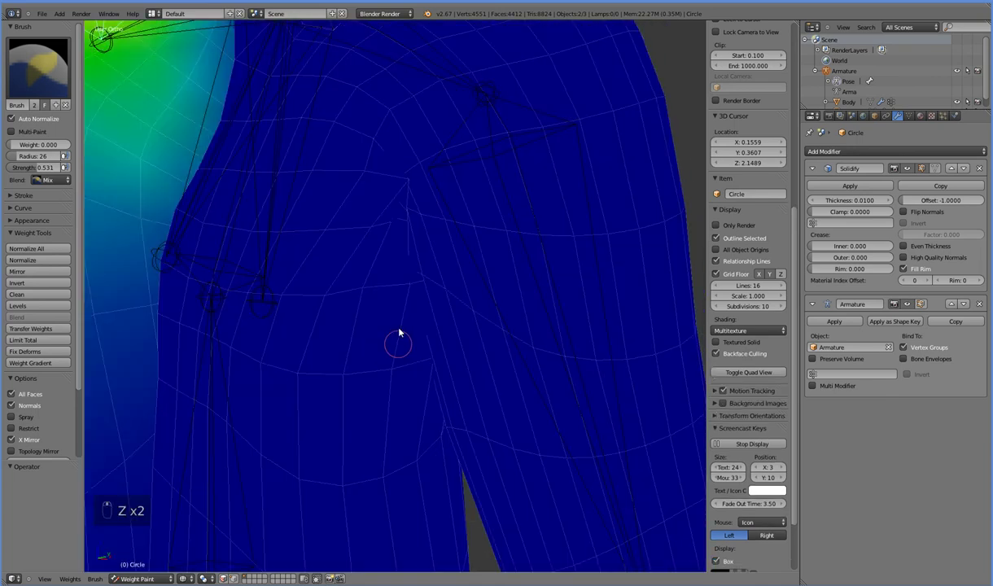
middle_drag(402, 297, 380, 252)
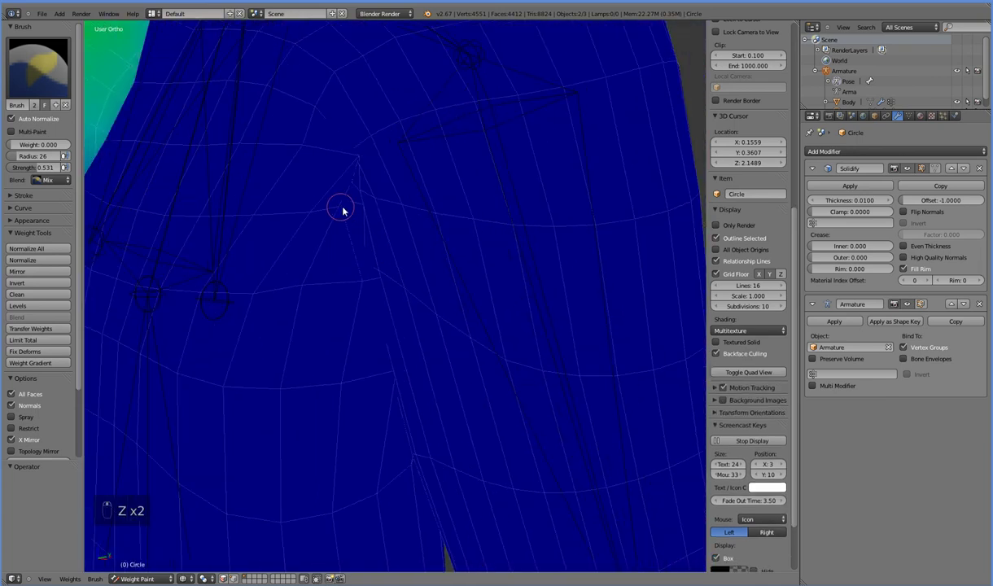
middle_drag(332, 241, 423, 220)
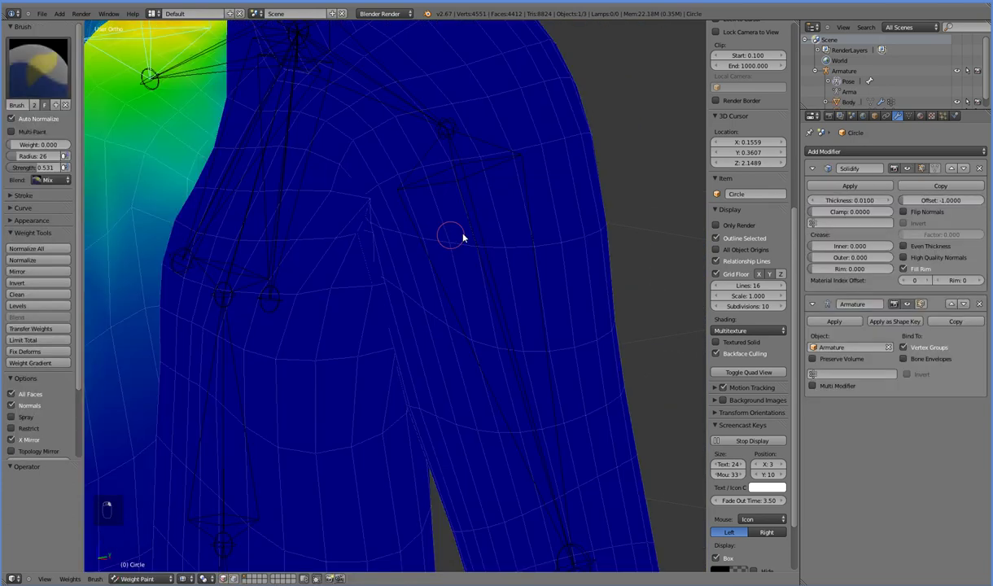
right_click(451, 221)
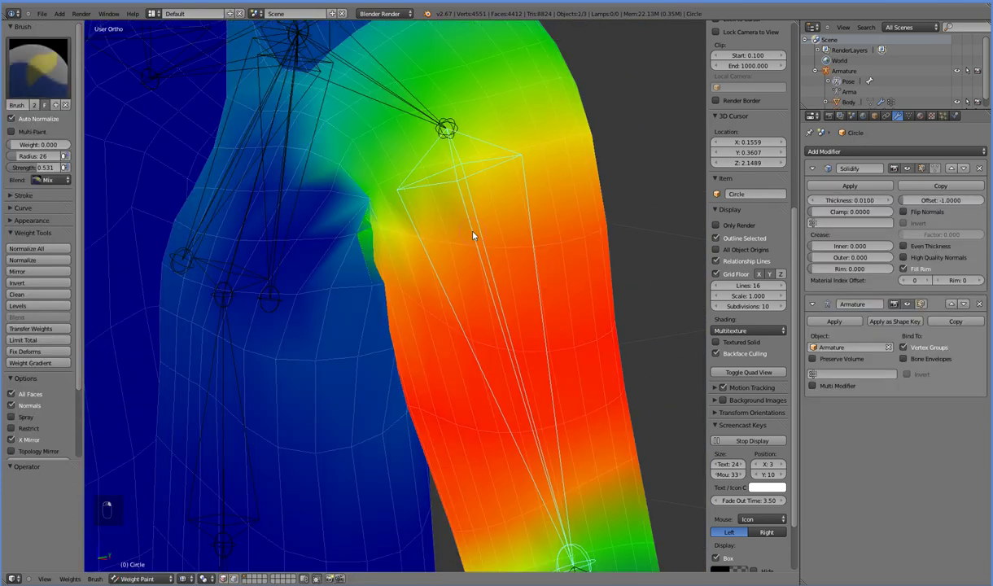
click(359, 240)
drag(359, 247, 369, 289)
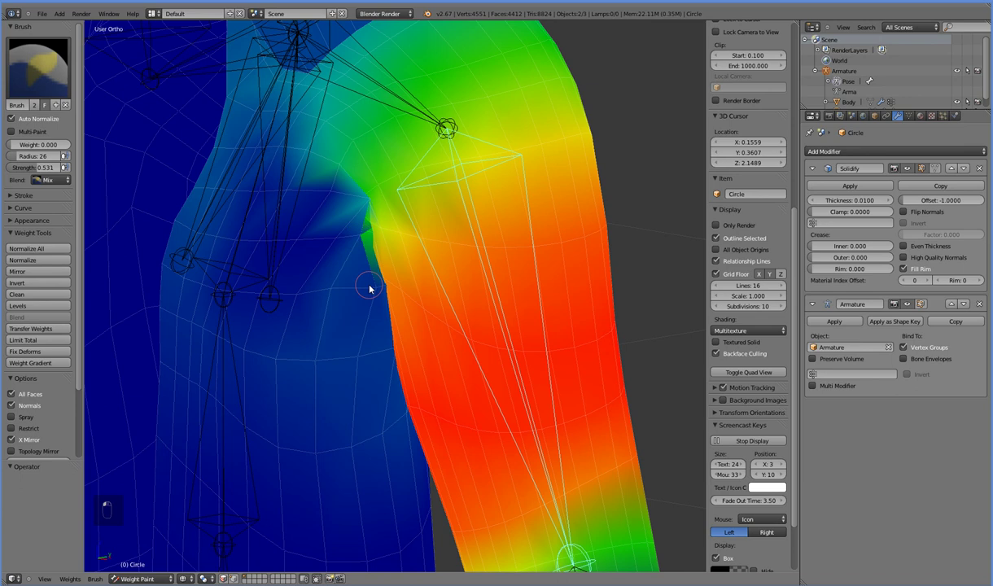
Dab more zero weight onto the left armpit in solid display and undo the last stroke
key(z)
click(363, 238)
click(365, 241)
drag(366, 239, 375, 284)
key(ctrl+z)
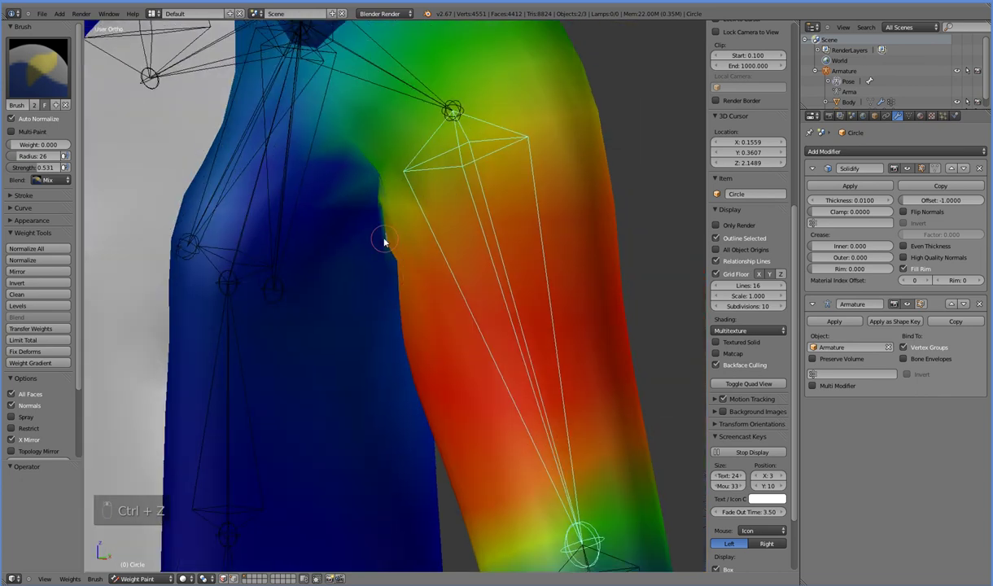
Examine the whole jacket from the front, side and above to check how both shoulders and armpits deform
scroll(346, 276, down, 4)
middle_drag(358, 297, 394, 294)
scroll(428, 168, down, 2)
shift+middle_drag(404, 197, 396, 249)
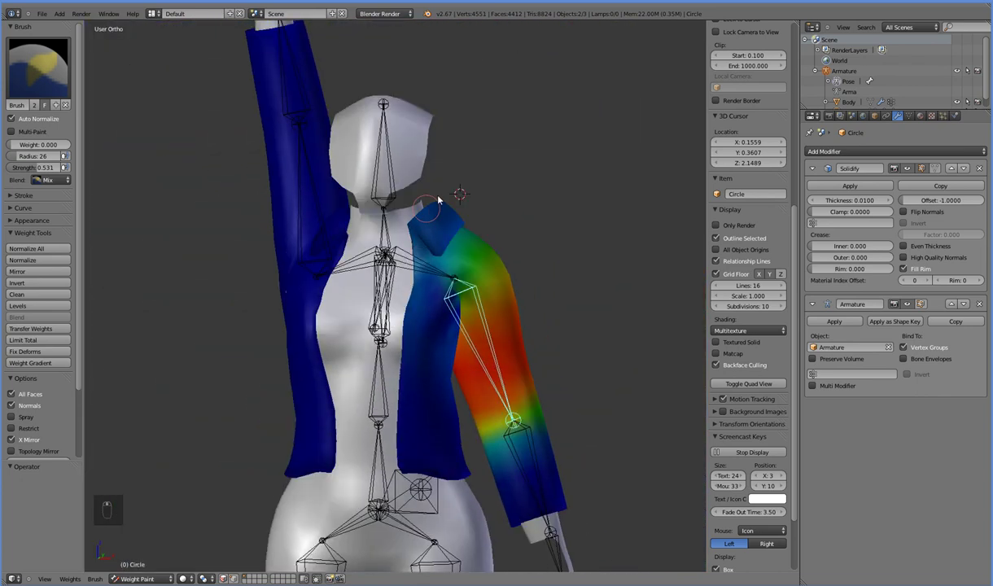
mouse_move(438, 197)
mouse_down()
mouse_move(410, 218)
mouse_move(432, 203)
mouse_up()
middle_drag(481, 209, 456, 325)
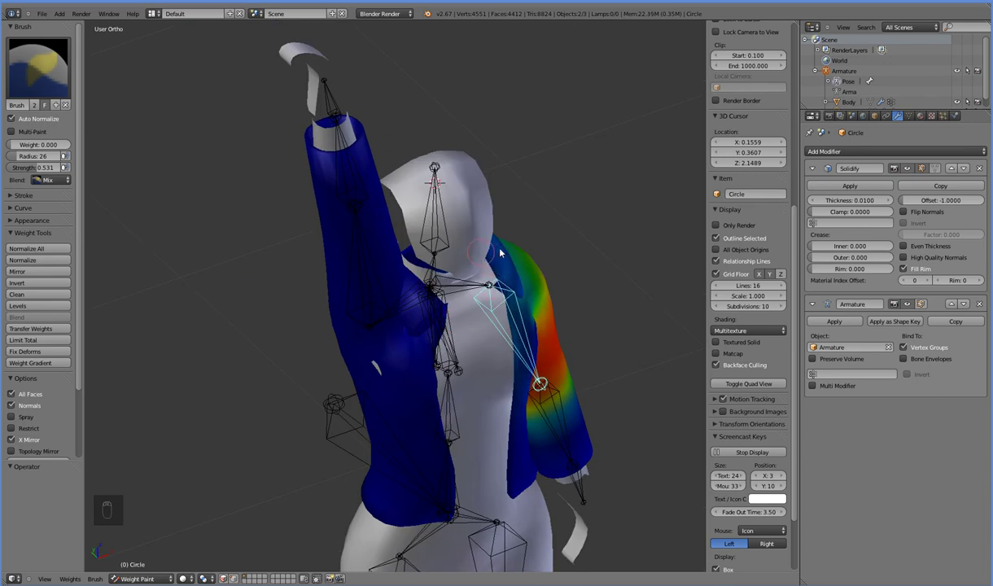
middle_drag(571, 230, 419, 297)
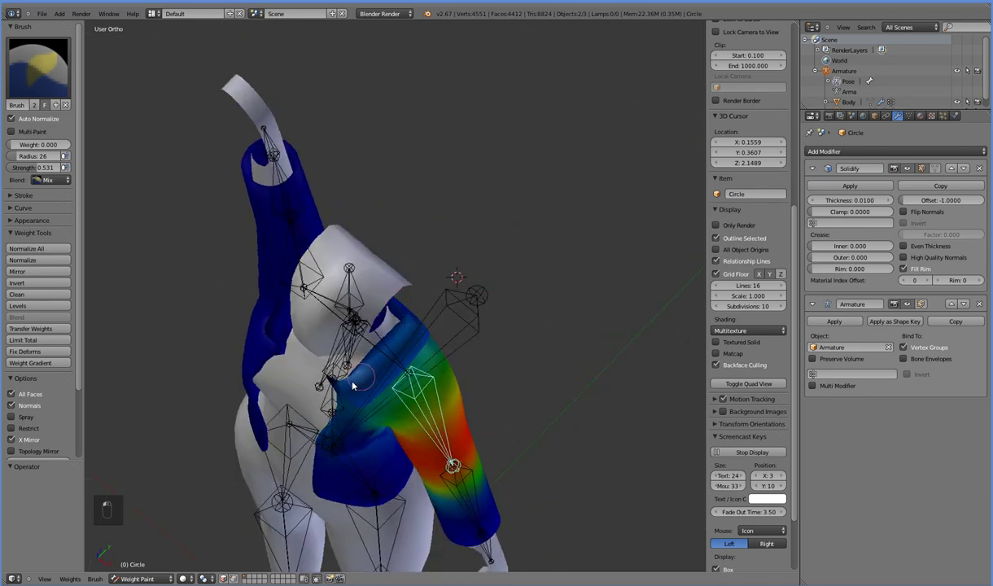
middle_drag(319, 364, 367, 293)
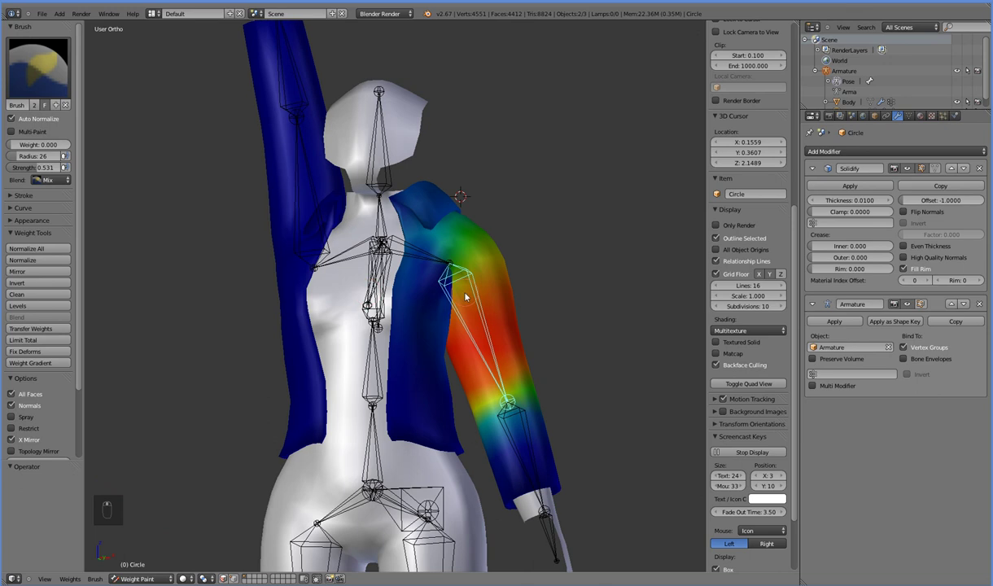
Try reducing the left upper arm bone's influence across the front of the shoulder with brush strength 0.302
scroll(465, 297, up, 2)
key(z)
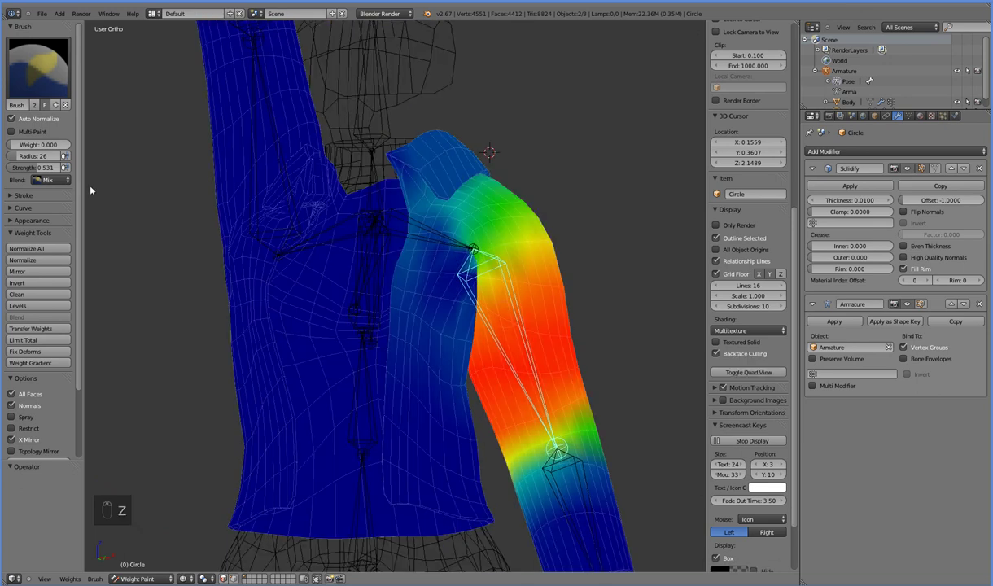
middle_drag(600, 275, 599, 295)
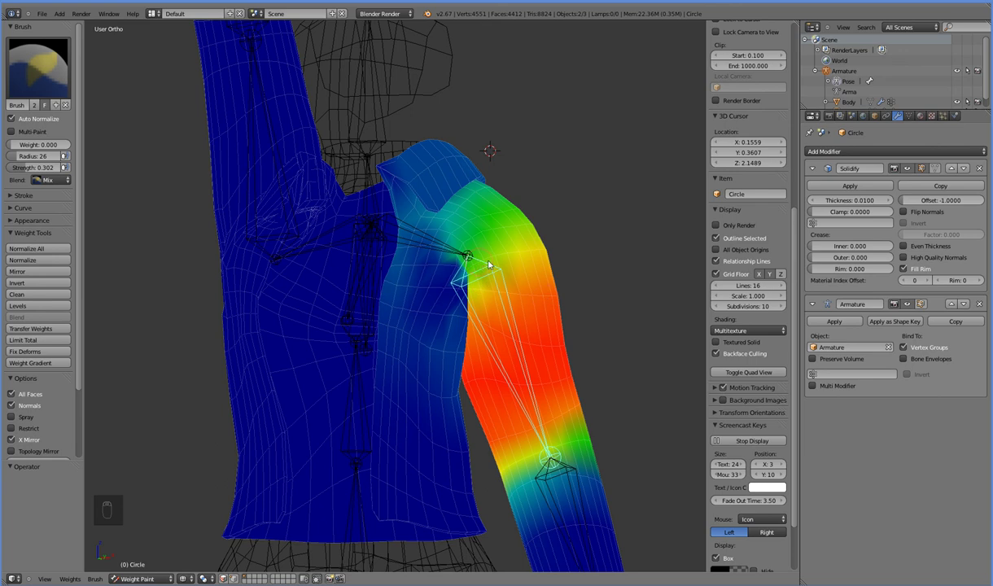
mouse_move(478, 269)
mouse_down()
mouse_move(520, 259)
mouse_move(506, 263)
mouse_up()
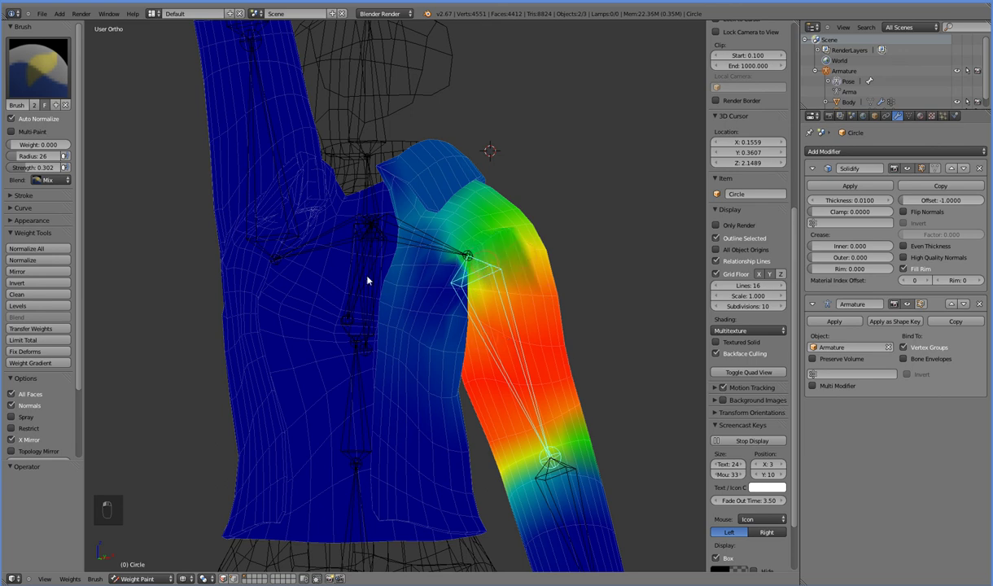
key(ctrl+z)
Set the brush strength to 0.187 and brush zero weight across the front and back of the left shoulder
drag(23, 166, 13, 169)
drag(452, 254, 526, 258)
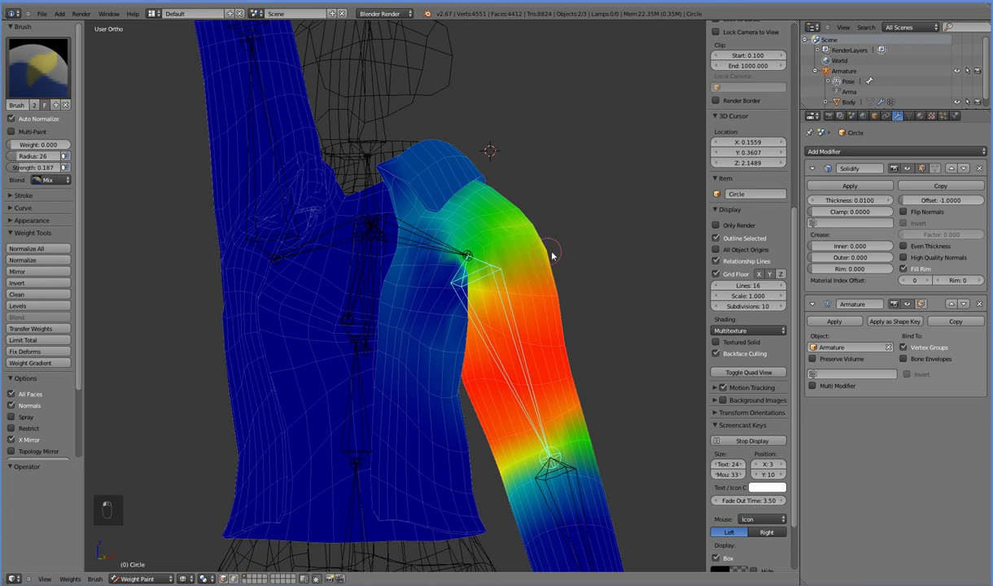
middle_drag(625, 302, 396, 255)
middle_drag(536, 288, 425, 302)
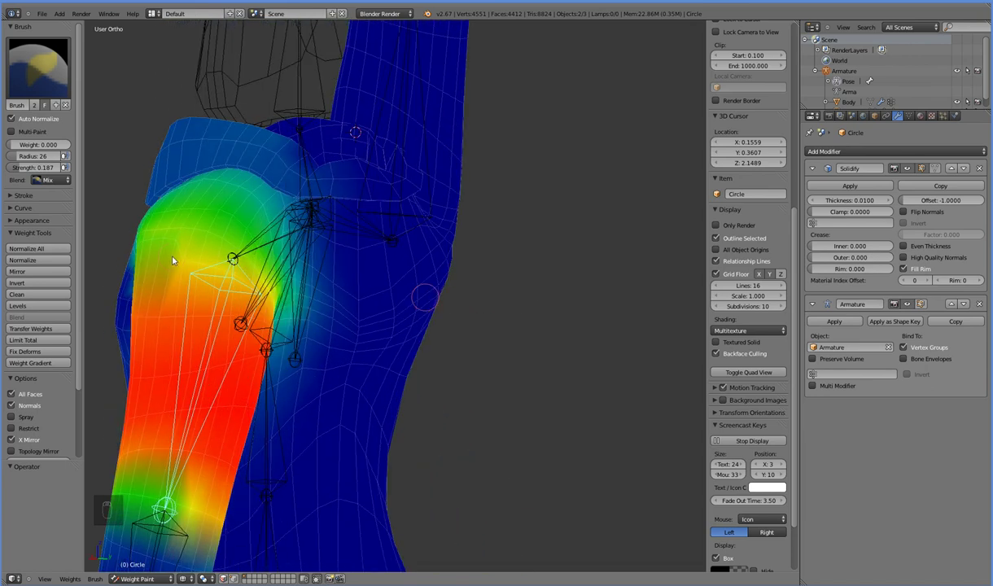
drag(182, 247, 203, 270)
click(236, 268)
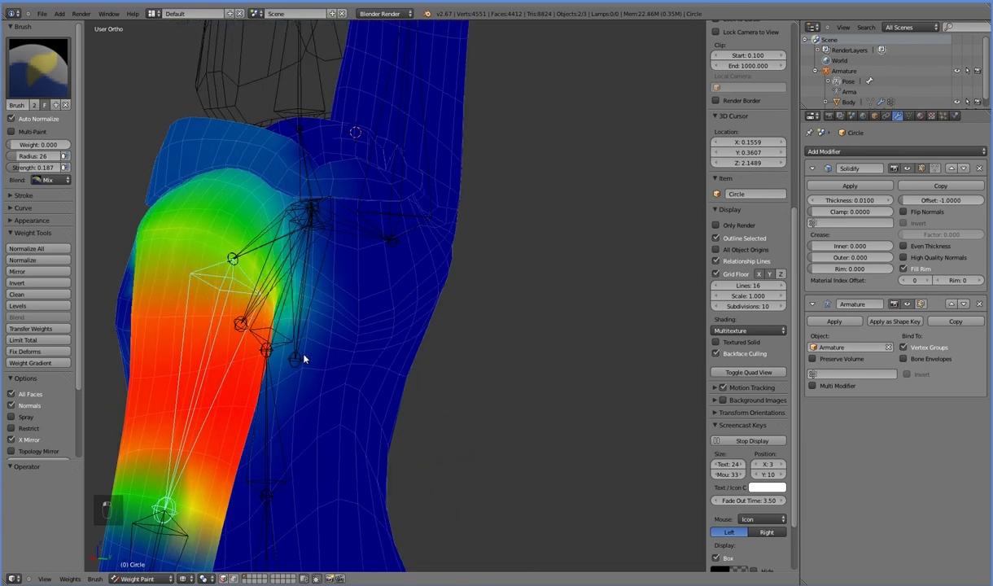
Undo the last stroke and brush zero weight over the outer left shoulder around the top of the upper arm bone
middle_drag(303, 359, 210, 274)
key(ctrl+z)
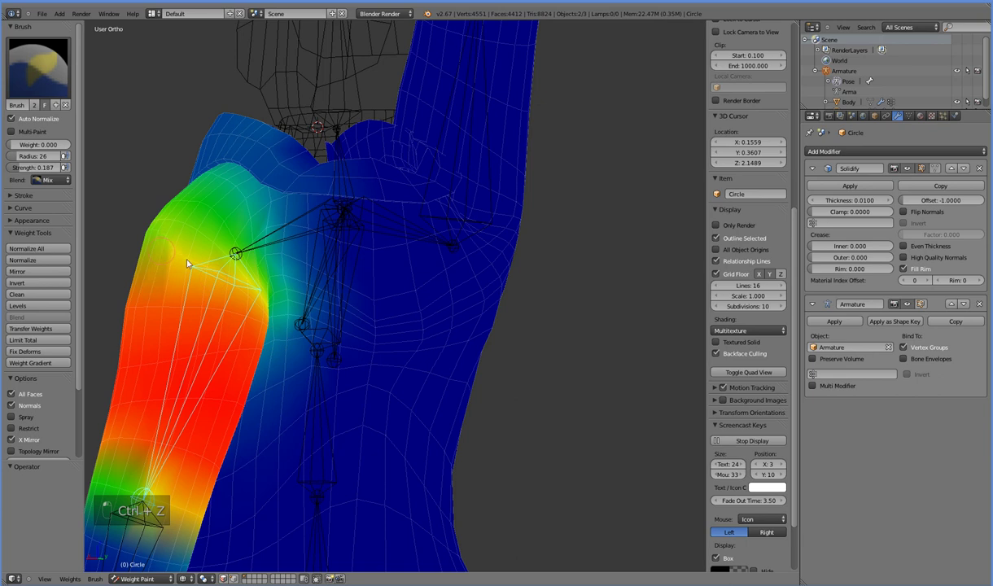
mouse_move(186, 263)
mouse_down()
mouse_move(231, 279)
mouse_move(275, 317)
mouse_up()
drag(239, 273, 260, 305)
Brush zero weight across the left upper arm sleeve just below the shoulder, from the front and from behind
mouse_move(197, 347)
middle_down()
mouse_move(187, 348)
mouse_move(239, 332)
mouse_move(307, 362)
mouse_move(372, 353)
middle_up()
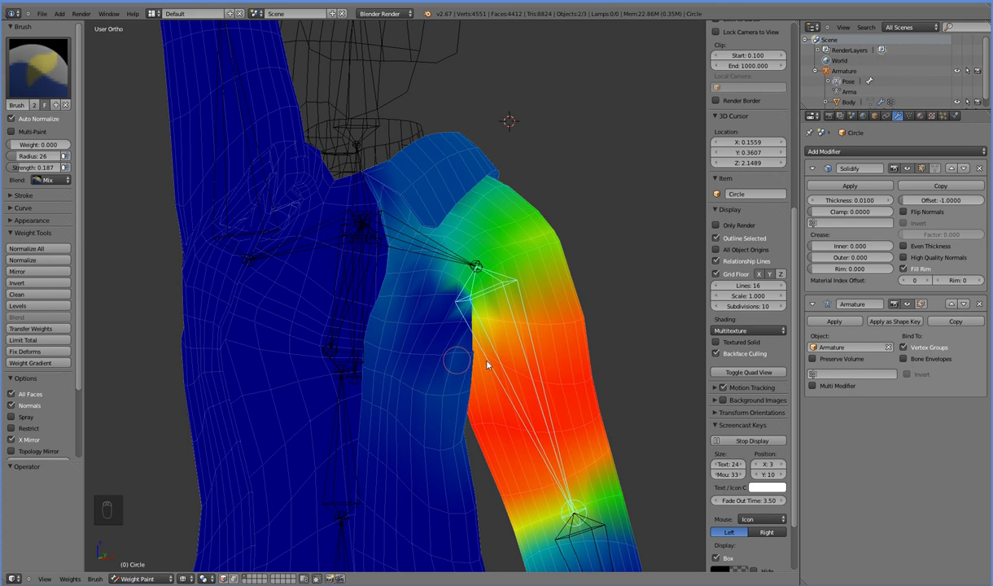
drag(485, 356, 619, 362)
mouse_move(619, 362)
middle_down()
mouse_move(616, 394)
mouse_move(349, 395)
middle_up()
drag(157, 340, 294, 335)
mouse_move(192, 409)
middle_down()
mouse_move(257, 411)
mouse_move(418, 379)
middle_up()
scroll(417, 379, down, 2)
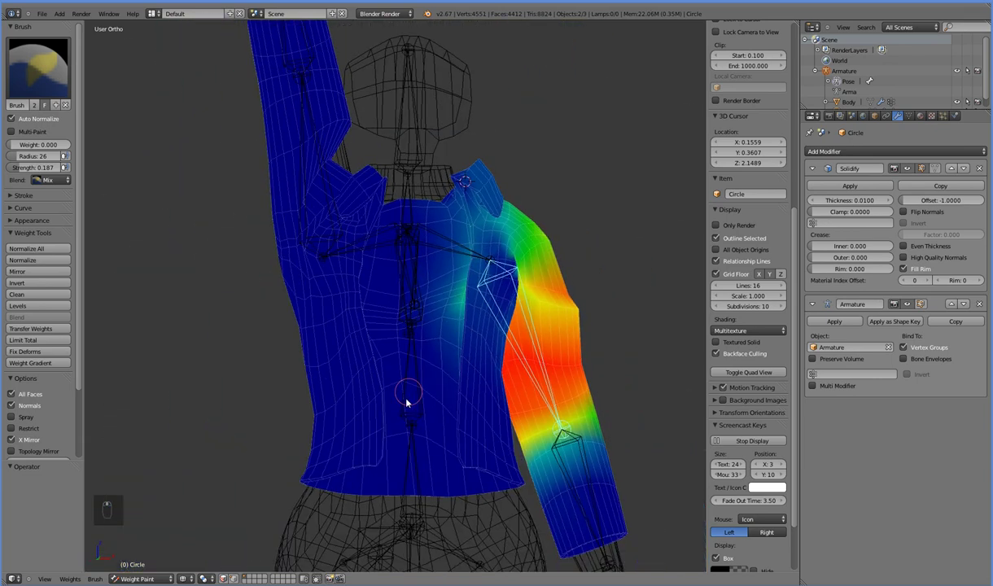
shift+middle_drag(368, 470, 367, 464)
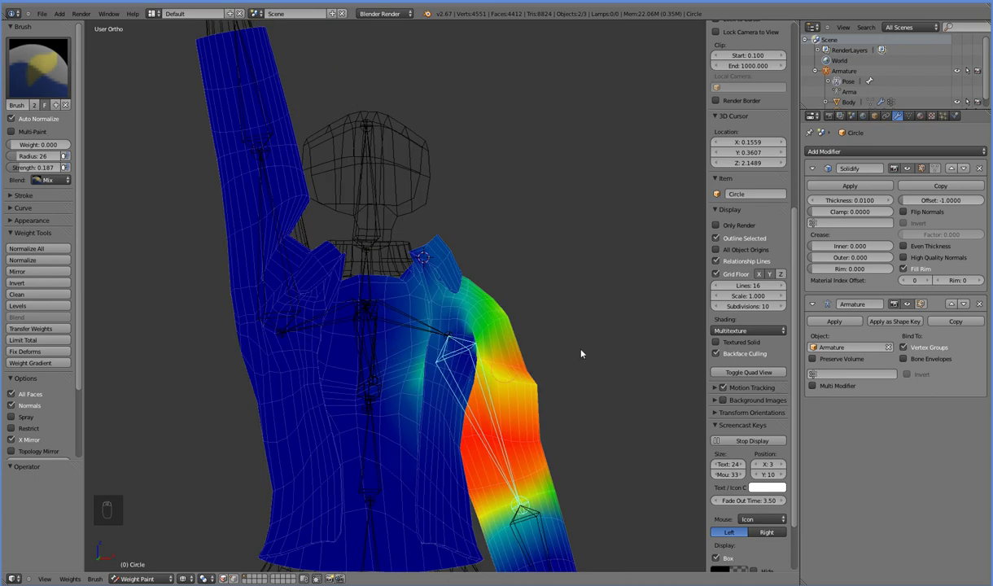
Select the left shoulder bone and set the brush to weight 1.000 and strength 0.0625
right_click(400, 321)
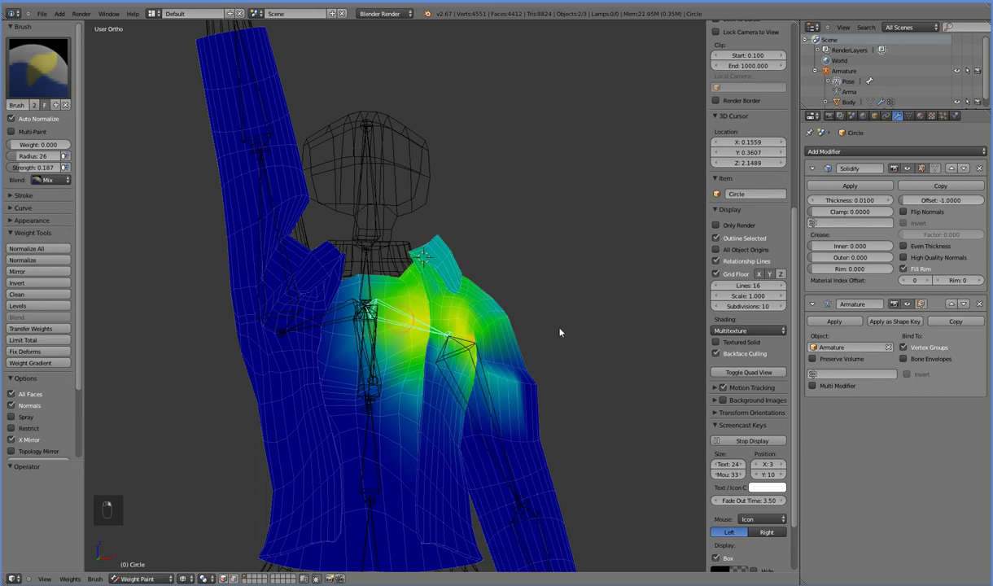
mouse_move(559, 341)
middle_down()
mouse_move(480, 355)
mouse_move(569, 356)
middle_up()
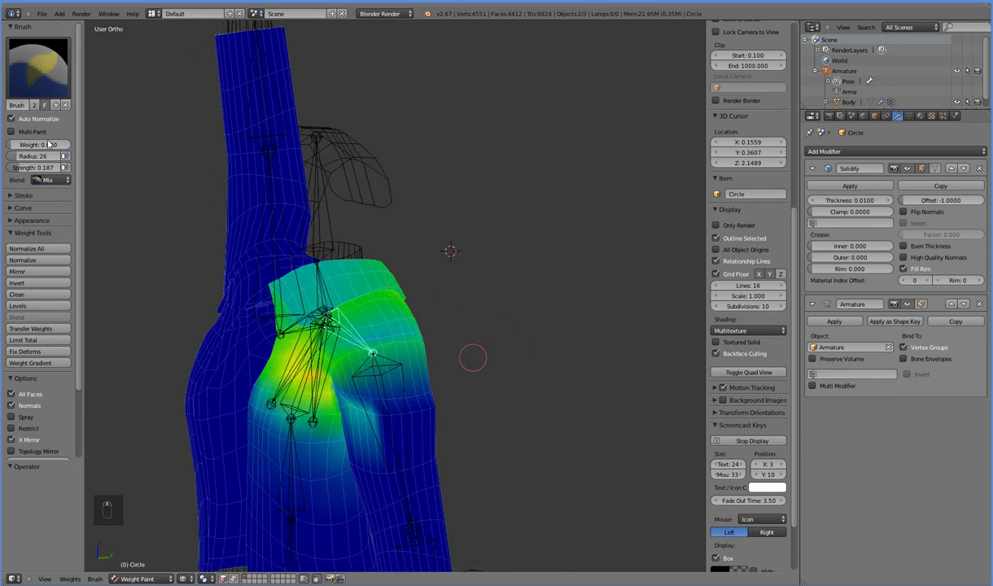
mouse_move(41, 167)
mouse_down()
mouse_move(86, 168)
mouse_move(32, 170)
mouse_move(111, 146)
mouse_up()
mouse_move(170, 204)
middle_down()
mouse_move(208, 205)
mouse_move(310, 243)
middle_up()
key(z)
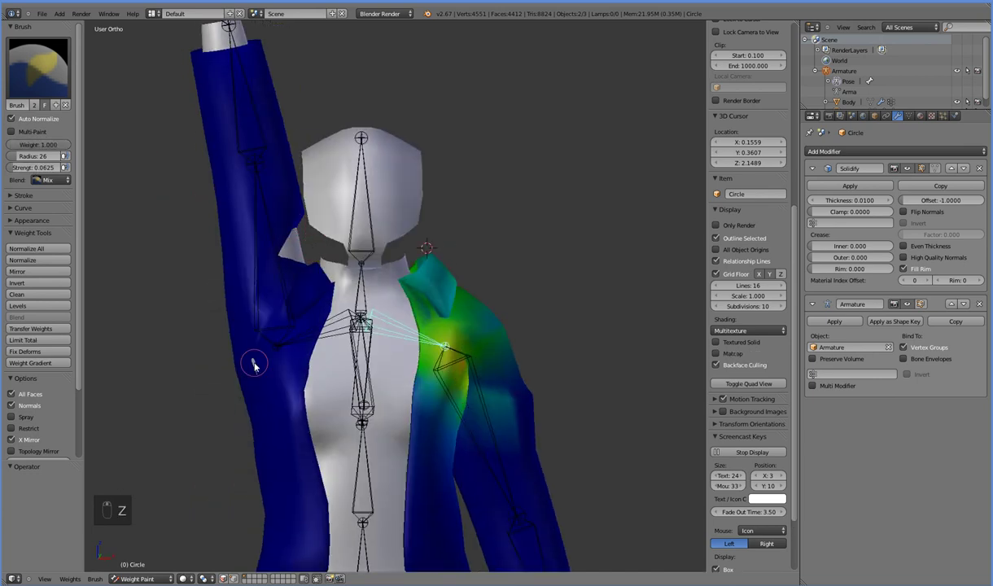
Compare the influence of the right upper arm and right shoulder bones around the hole at the raised armpit
key(z)
middle_drag(651, 441, 470, 377)
right_click(275, 276)
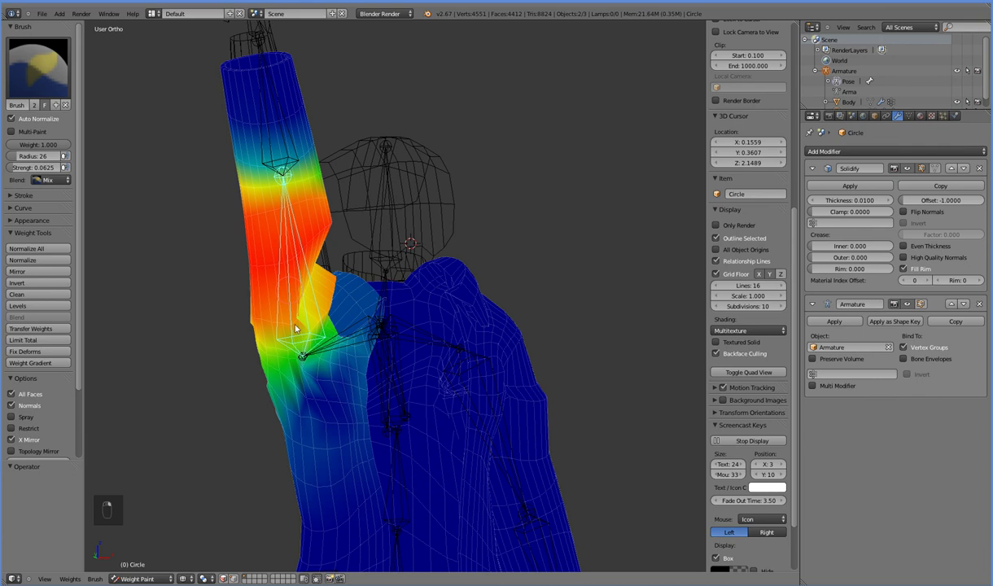
key(z)
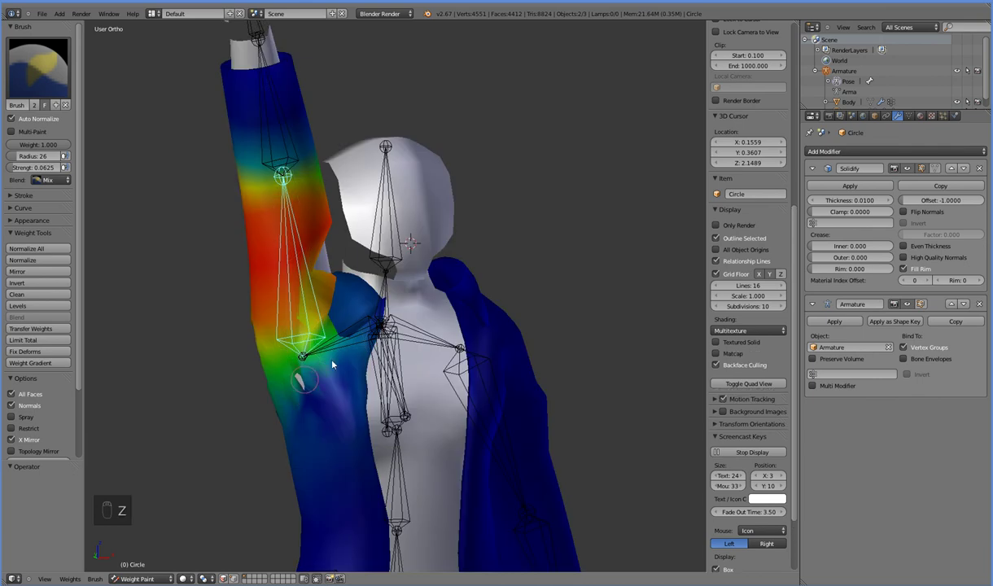
right_click(317, 370)
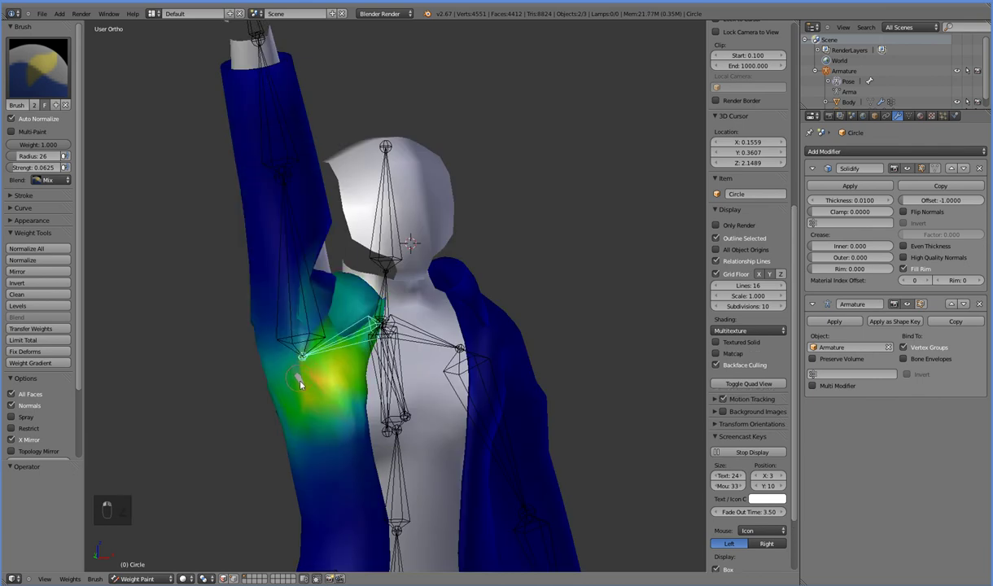
right_click(298, 371)
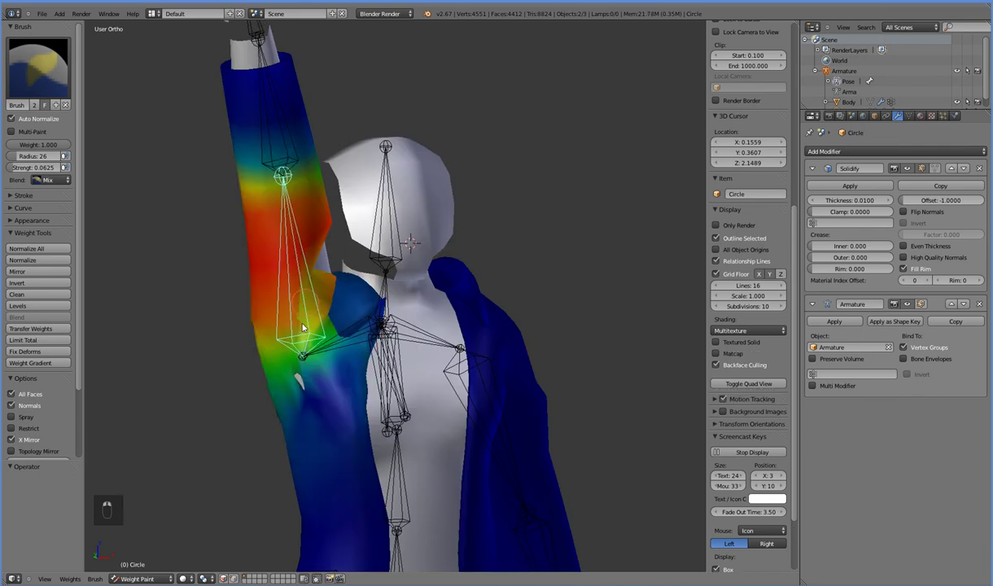
right_click(331, 353)
Set the brush strength to 0.146 and undo the recent strokes around the right armpit
drag(29, 167, 33, 167)
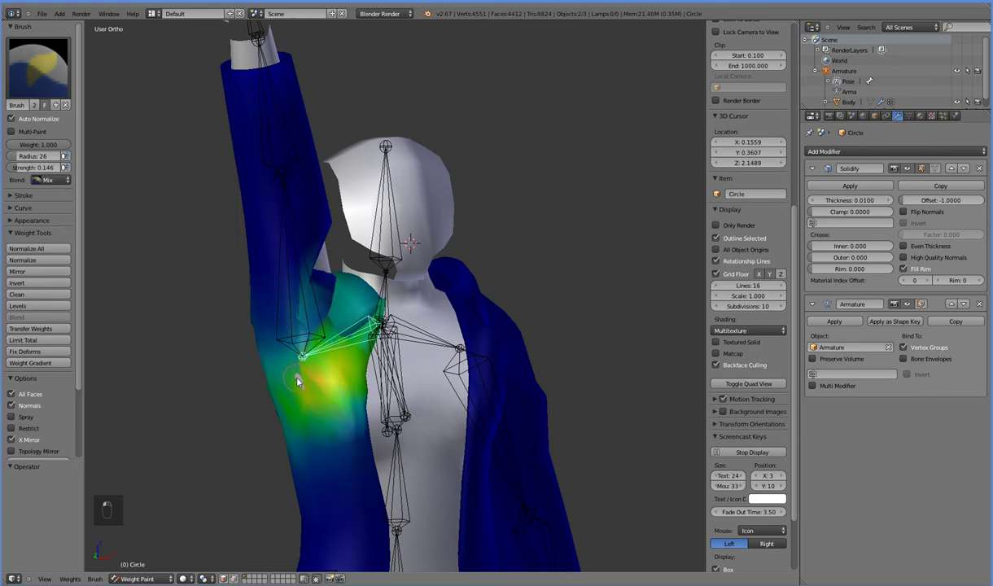
key(ctrl+z)
key(ctrl+z)
key(ctrl+z)
key(ctrl+z)
key(ctrl+z)
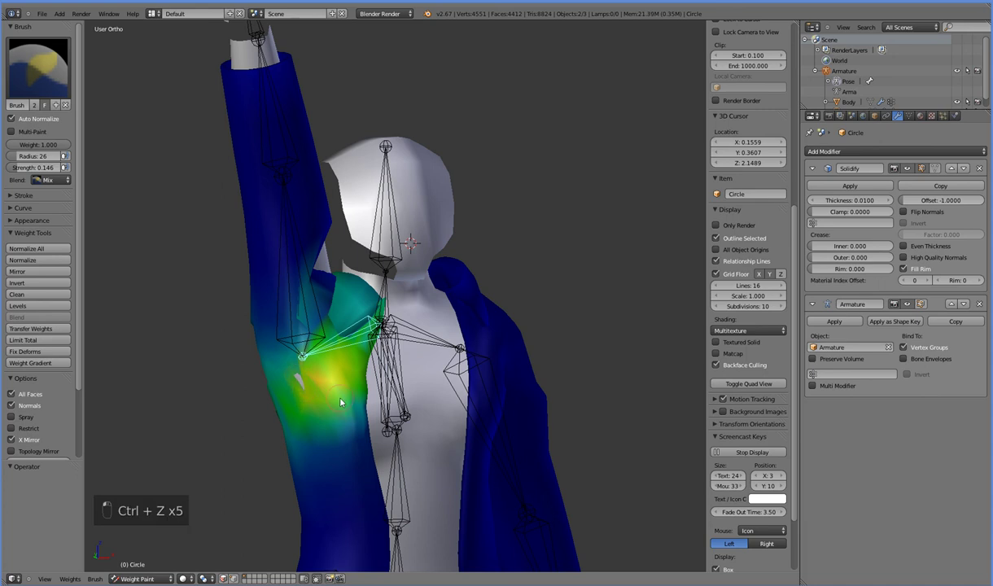
key(ctrl+z)
Set the brush weight to 0.000 and show the right upper arm bone's weights around the raised shoulder
middle_drag(457, 407, 392, 439)
middle_drag(250, 319, 261, 287)
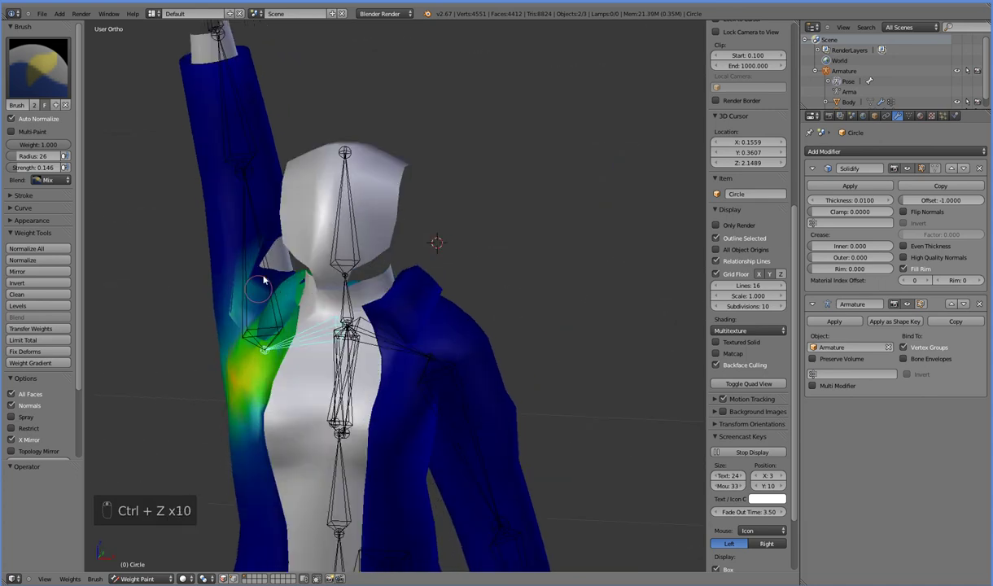
drag(27, 143, 12, 144)
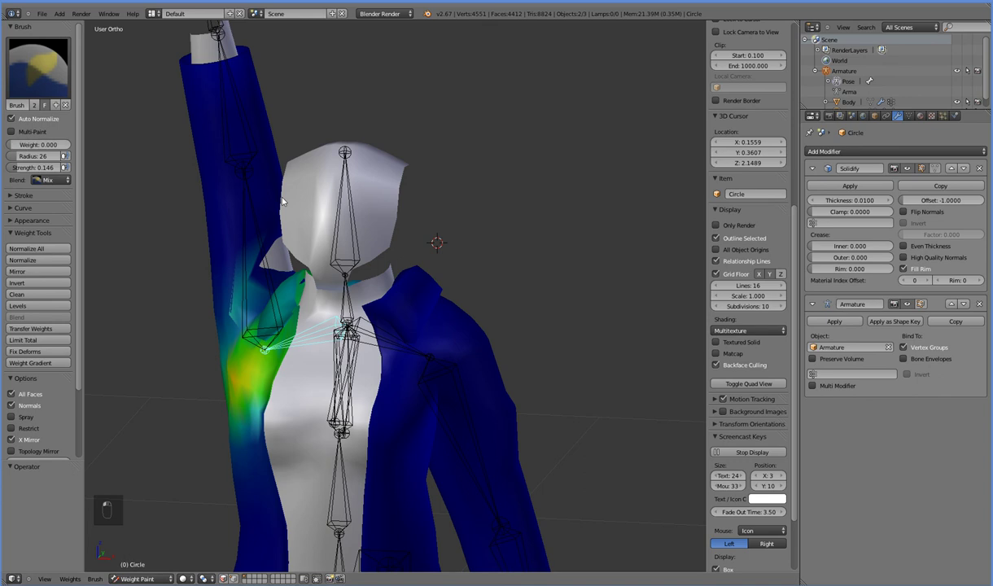
key(z)
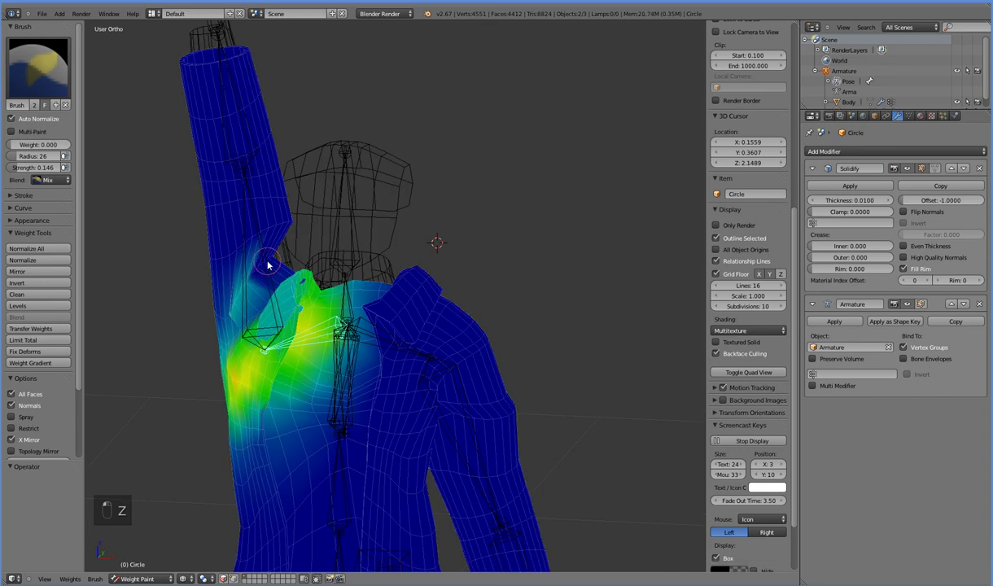
key(z)
right_click(262, 273)
key(z)
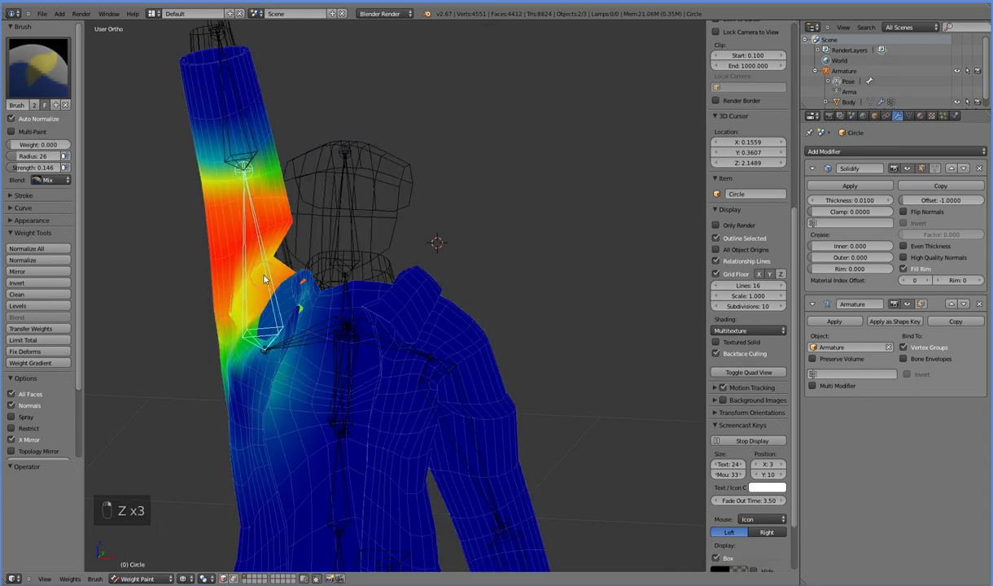
mouse_move(250, 280)
middle_down()
mouse_move(212, 281)
mouse_move(228, 260)
mouse_move(241, 268)
middle_up()
key(z)
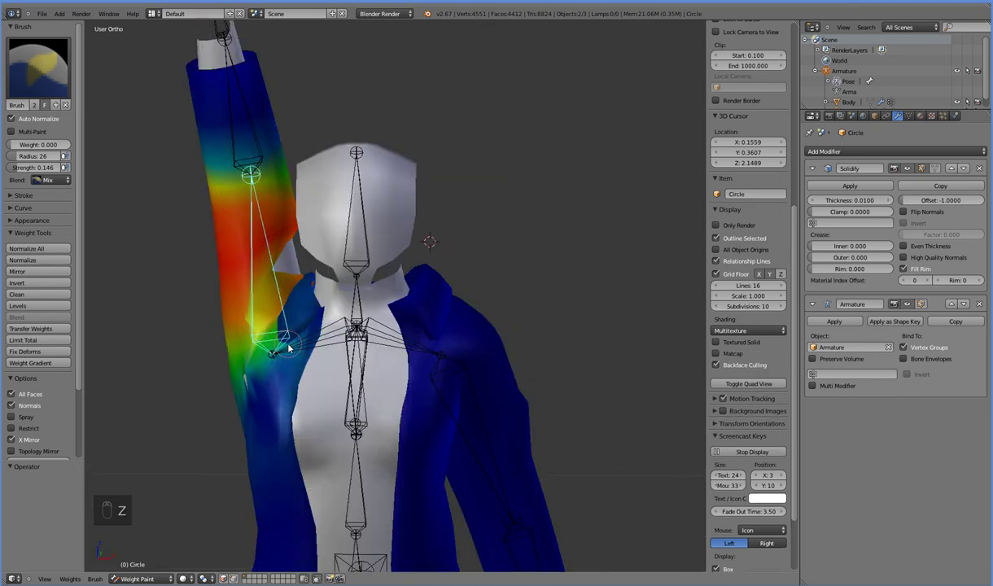
Select the right shoulder bone and set the brush to weight 1.000 and radius 74
right_click(295, 348)
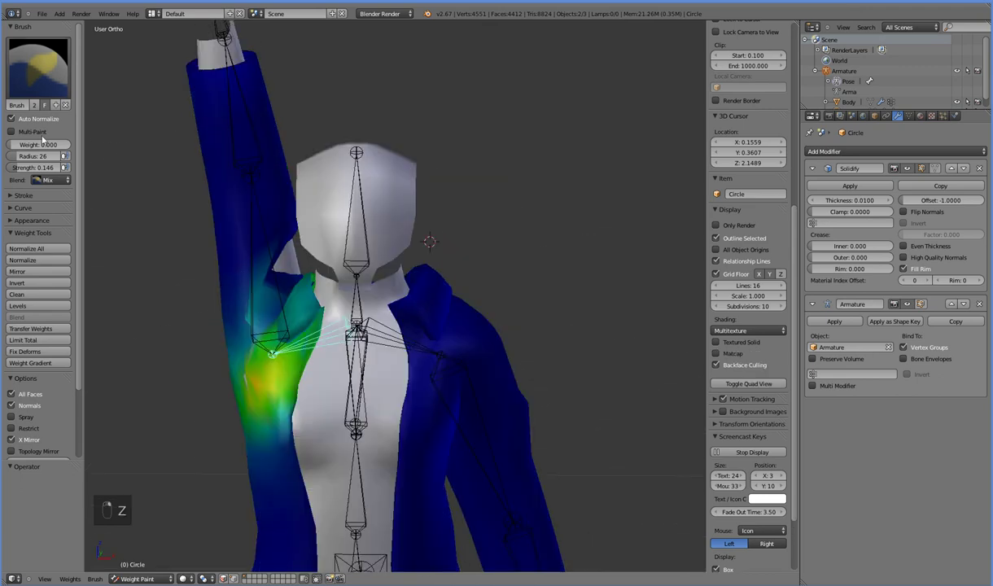
drag(82, 147, 88, 176)
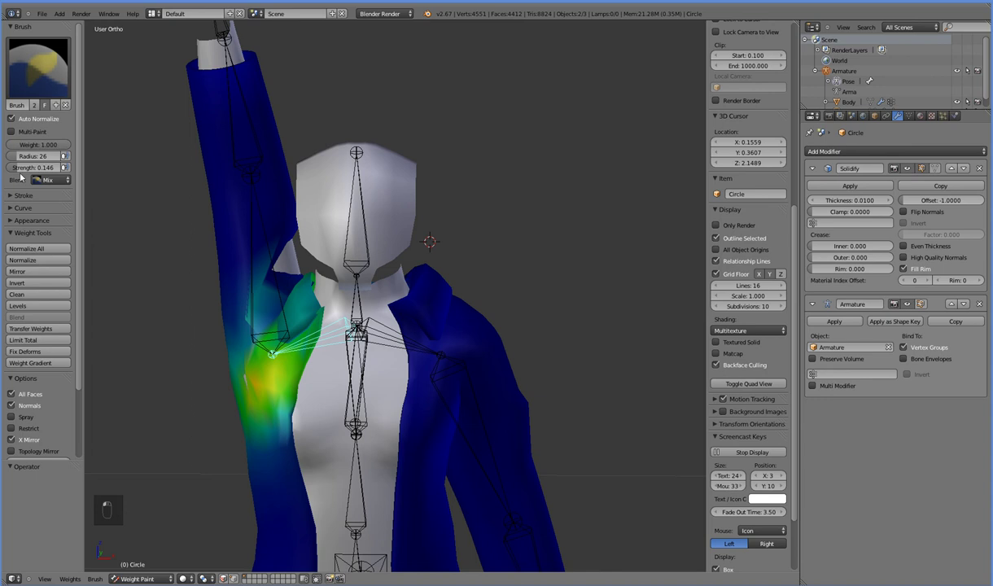
drag(31, 157, 45, 159)
Select the left shoulder bone and brush full weight over the outer and back parts of the left shoulder
middle_drag(594, 415, 465, 390)
right_click(406, 340)
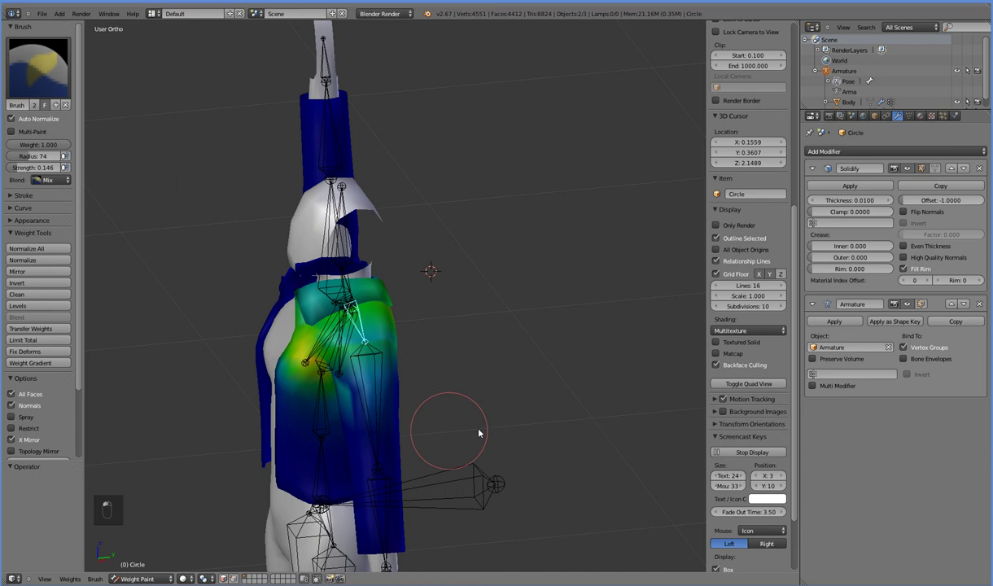
middle_drag(450, 432, 483, 428)
mouse_move(420, 398)
mouse_down()
mouse_move(392, 384)
mouse_move(399, 377)
mouse_up()
mouse_move(485, 419)
middle_down()
mouse_move(381, 418)
mouse_move(328, 391)
middle_up()
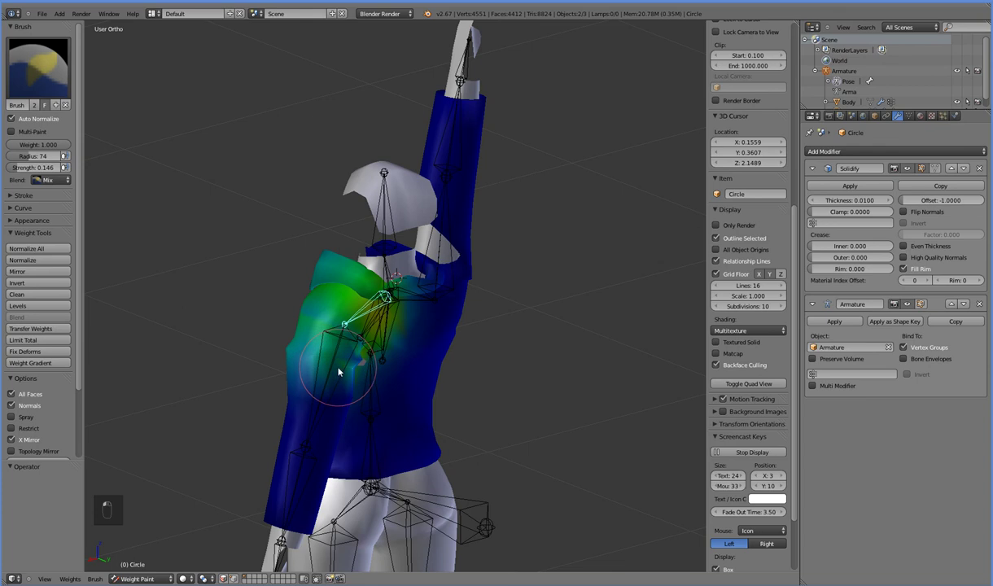
mouse_move(337, 370)
middle_down()
mouse_move(432, 407)
mouse_move(395, 370)
mouse_move(616, 398)
mouse_move(228, 310)
mouse_move(238, 312)
middle_up()
scroll(253, 301, up, 2)
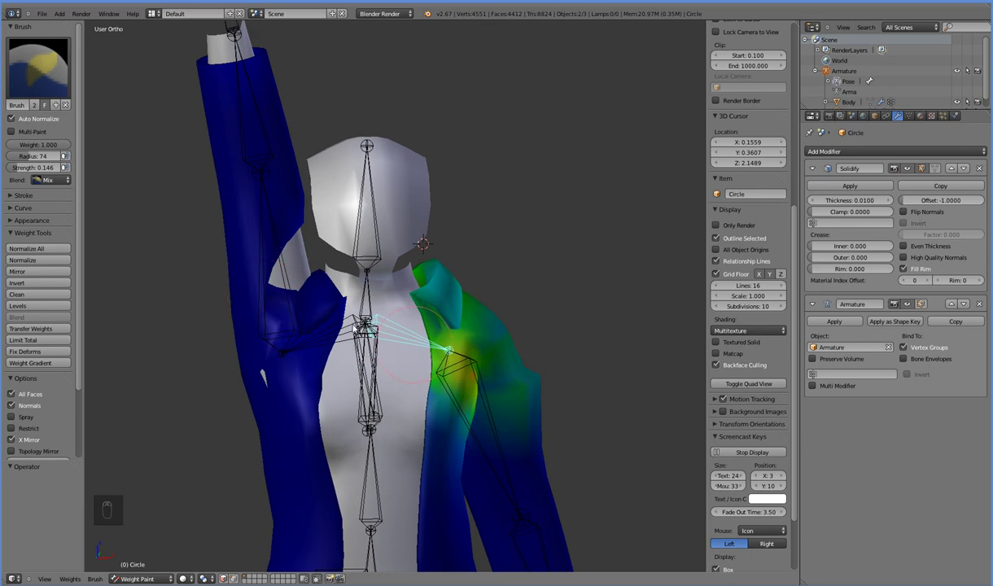
Select the right upper arm bone and show its weights on the raised sleeve in wireframe display
right_click(277, 315)
key(z)
key(z)
right_click(277, 315)
right_click(278, 315)
right_click(278, 316)
right_click(271, 335)
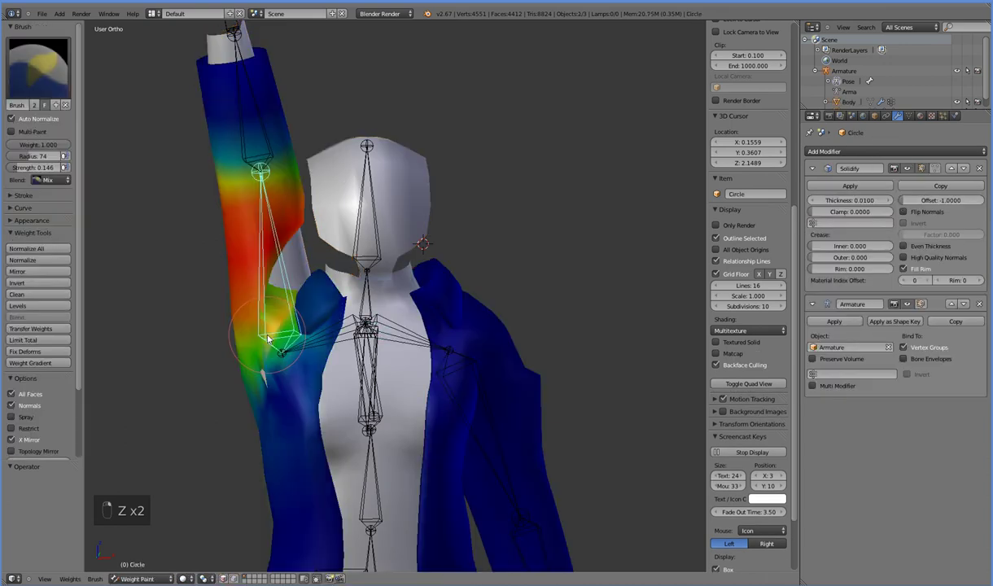
key(z)
middle_drag(279, 326, 229, 320)
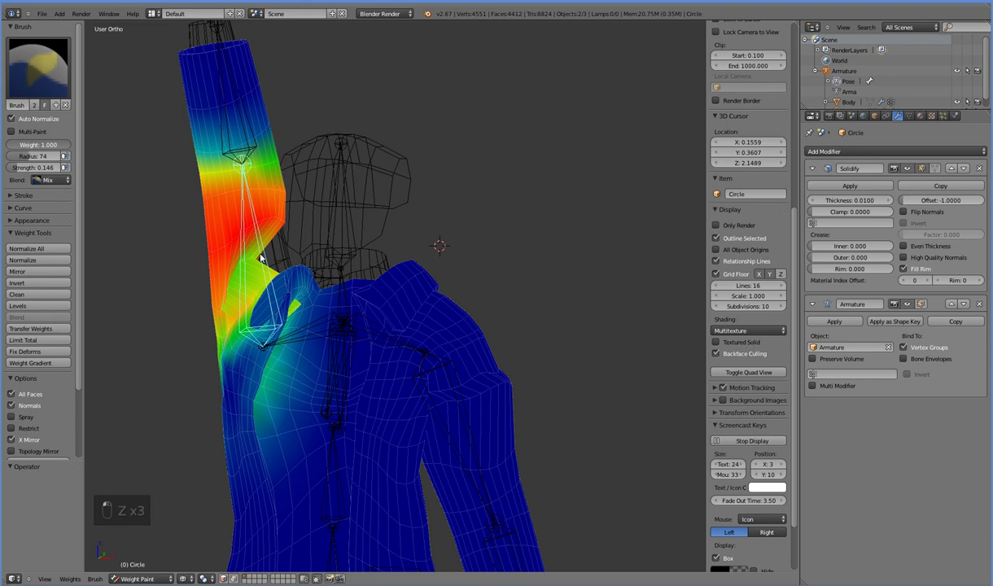
Brush full weight onto the raised right sleeve beside the collar for the right upper arm bone
drag(260, 258, 248, 266)
key(Return)
scroll(244, 272, up, 4)
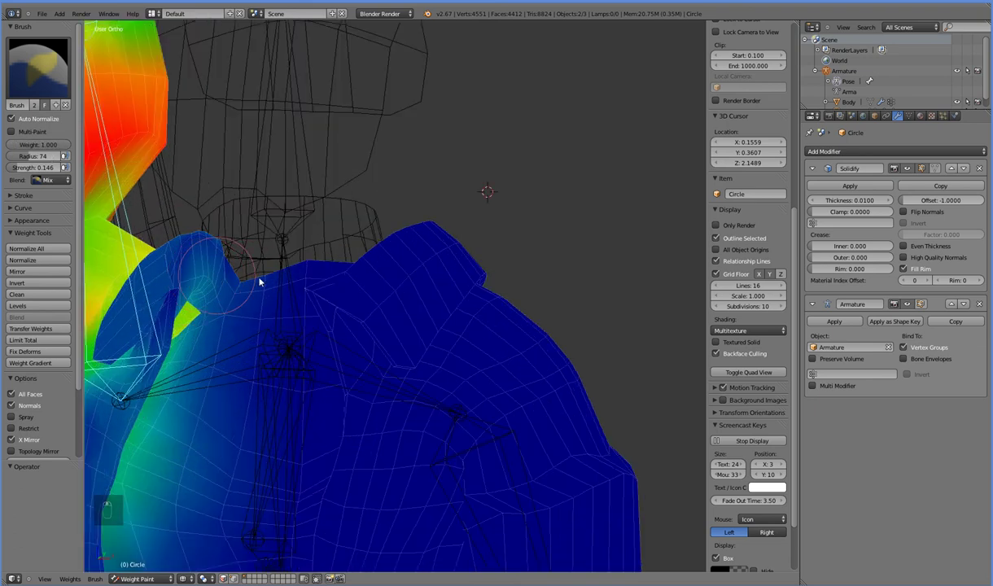
shift+middle_drag(283, 283, 345, 290)
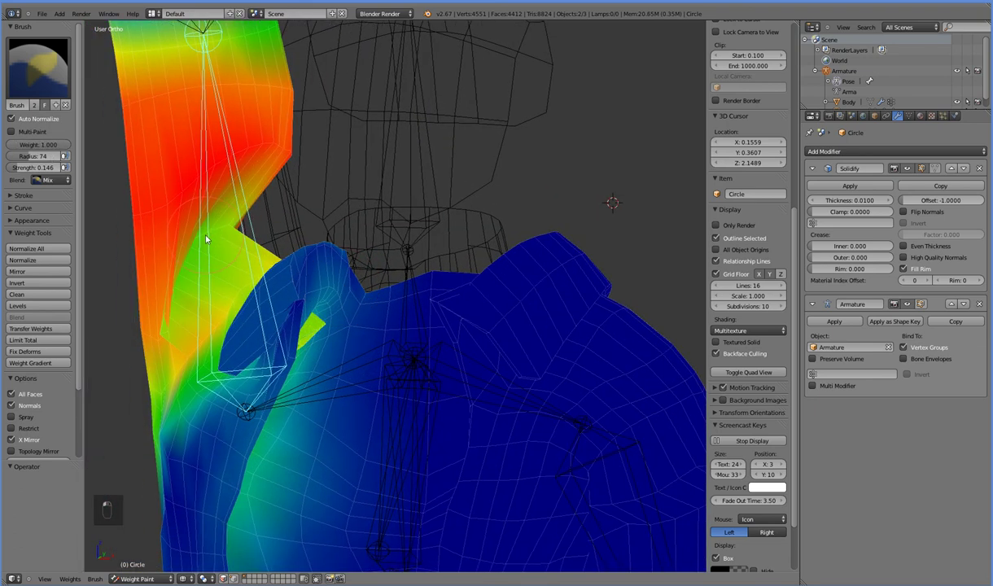
middle_drag(192, 261, 148, 265)
drag(148, 265, 135, 293)
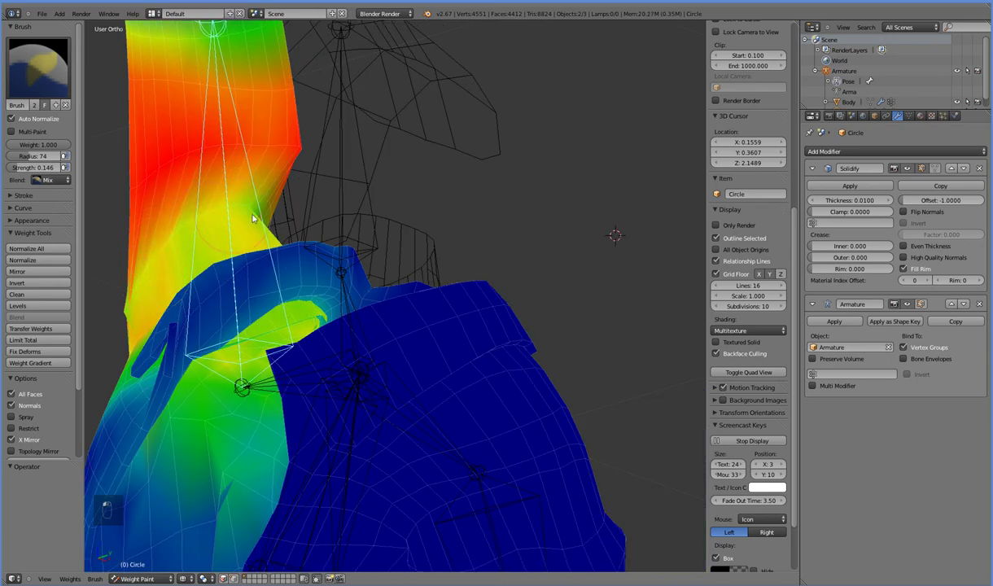
Brush full weight around the back and outer side of the raised right sleeve just above the shoulder
mouse_move(166, 262)
middle_down()
mouse_move(277, 226)
mouse_move(258, 231)
mouse_move(273, 214)
middle_up()
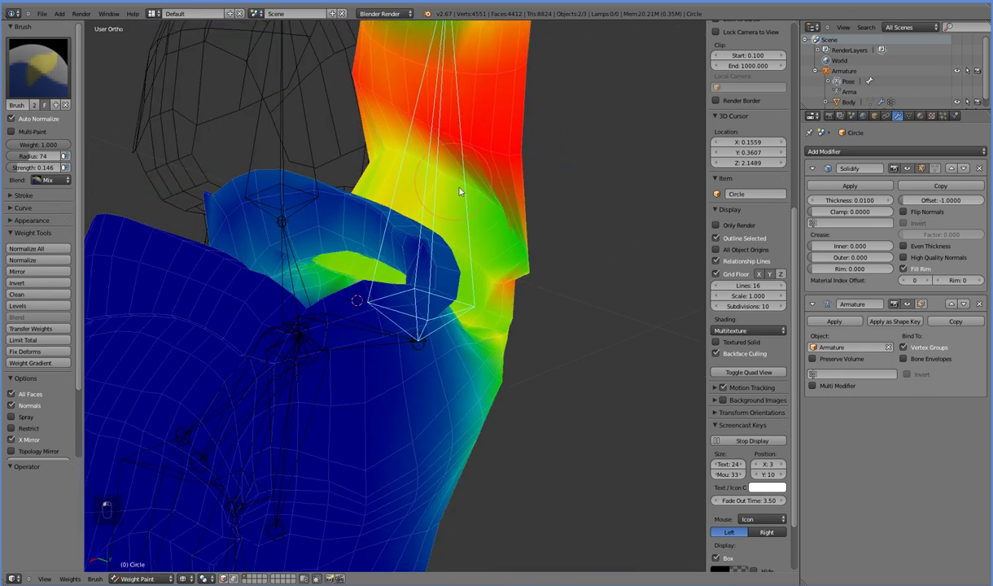
mouse_move(478, 203)
mouse_down()
mouse_move(500, 222)
mouse_move(535, 294)
mouse_up()
mouse_move(486, 289)
middle_down()
mouse_move(448, 269)
mouse_move(534, 260)
mouse_move(558, 270)
middle_up()
mouse_move(559, 281)
mouse_down()
mouse_move(534, 273)
mouse_move(519, 225)
mouse_move(486, 216)
mouse_up()
middle_drag(494, 212, 463, 213)
drag(431, 175, 400, 163)
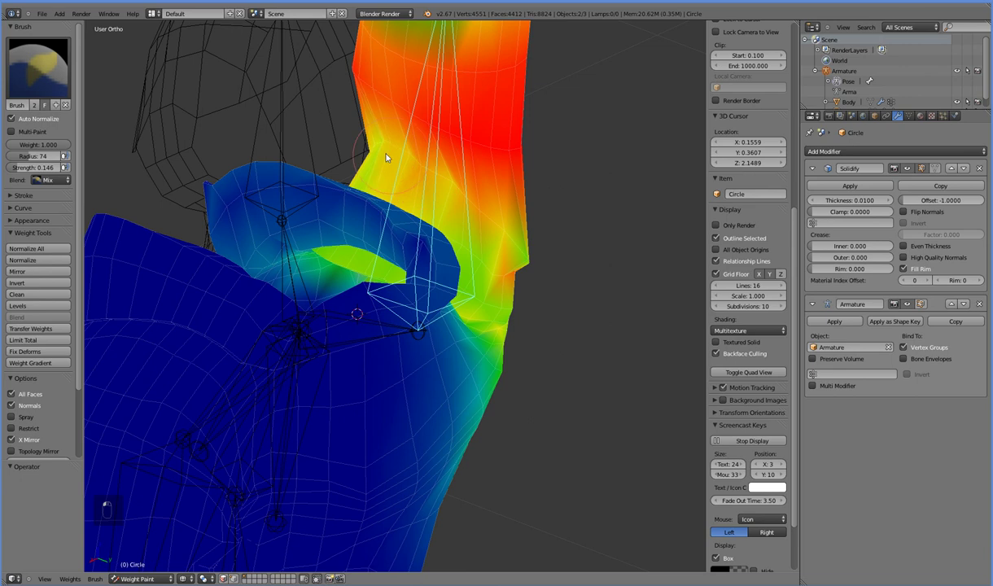
mouse_move(371, 200)
middle_down()
mouse_move(443, 228)
mouse_move(478, 228)
middle_up()
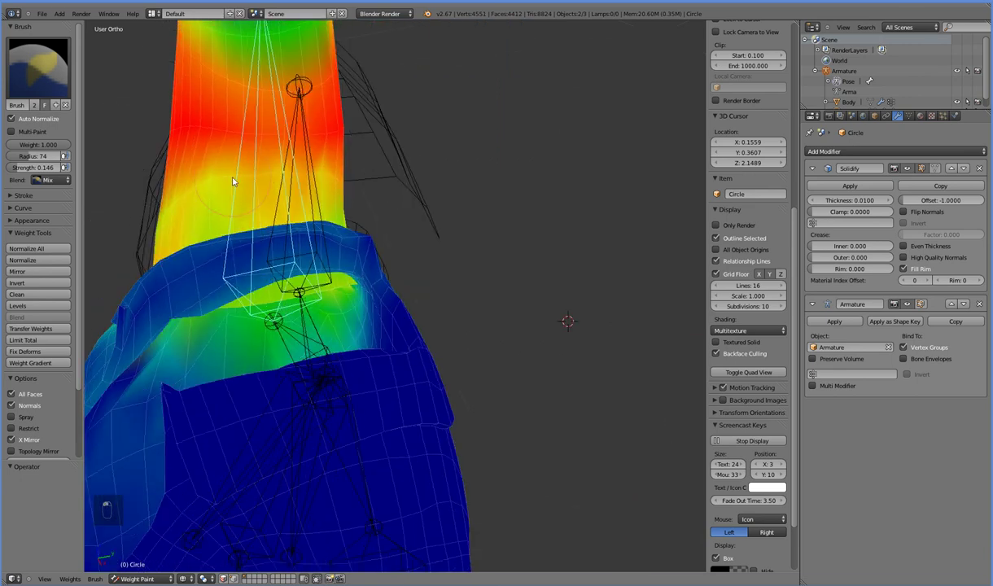
Switch the jacket to Edit Mode and move the two vertices under the right armpit about -0.007 along X
mouse_move(188, 209)
middle_down()
mouse_move(340, 203)
mouse_move(267, 250)
mouse_move(283, 250)
mouse_move(308, 288)
middle_up()
key(z)
key(z)
key(z)
scroll(317, 331, down, 3)
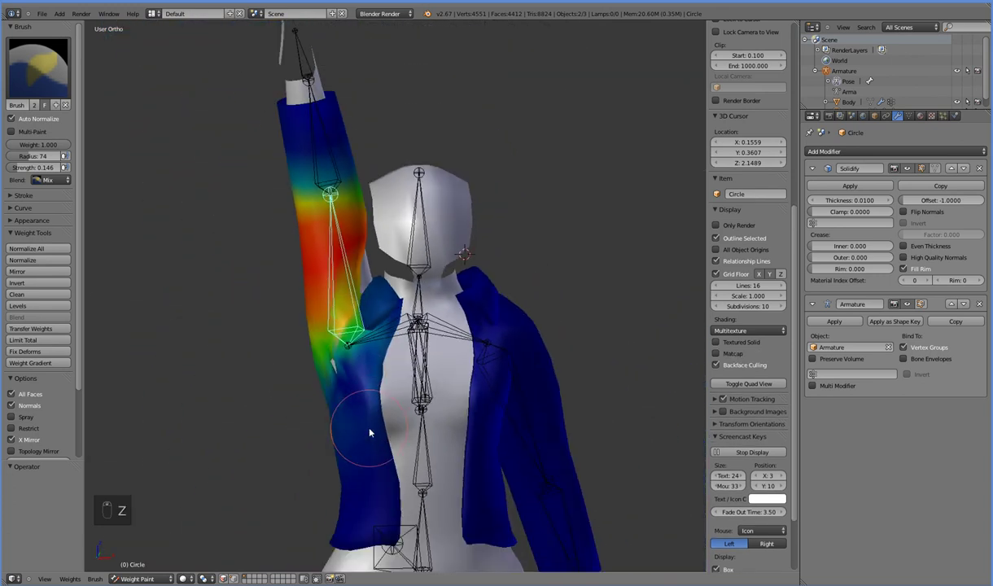
key(Tab)
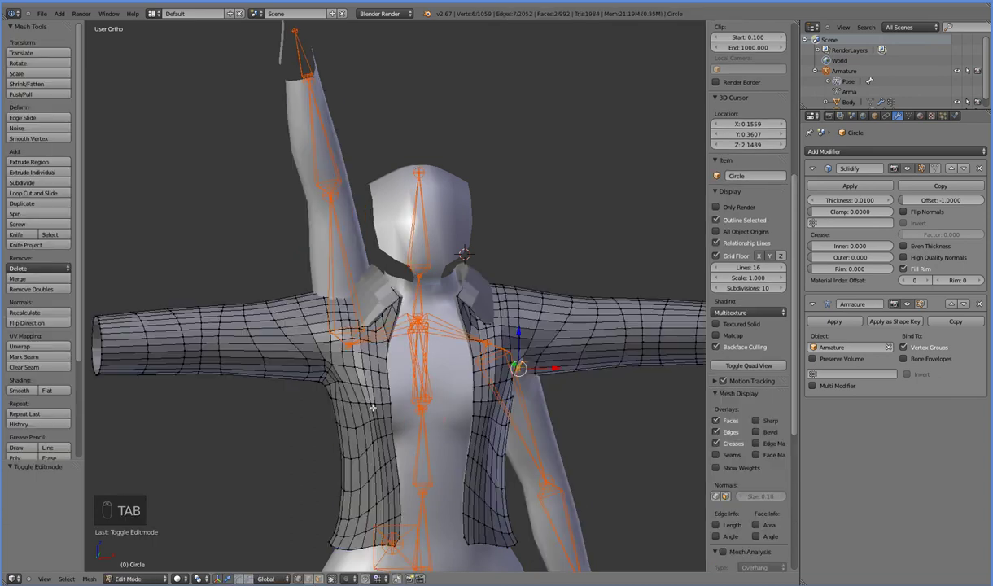
scroll(341, 404, up, 1)
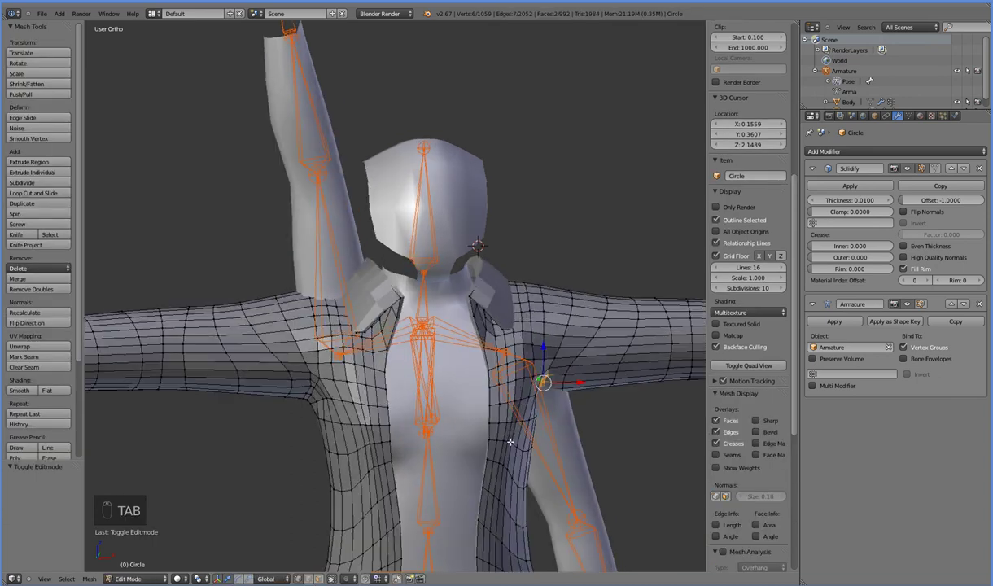
right_click(320, 405)
shift+right_click(323, 393)
drag(362, 399, 358, 397)
right_drag(358, 399, 359, 399)
middle_drag(220, 288, 266, 336)
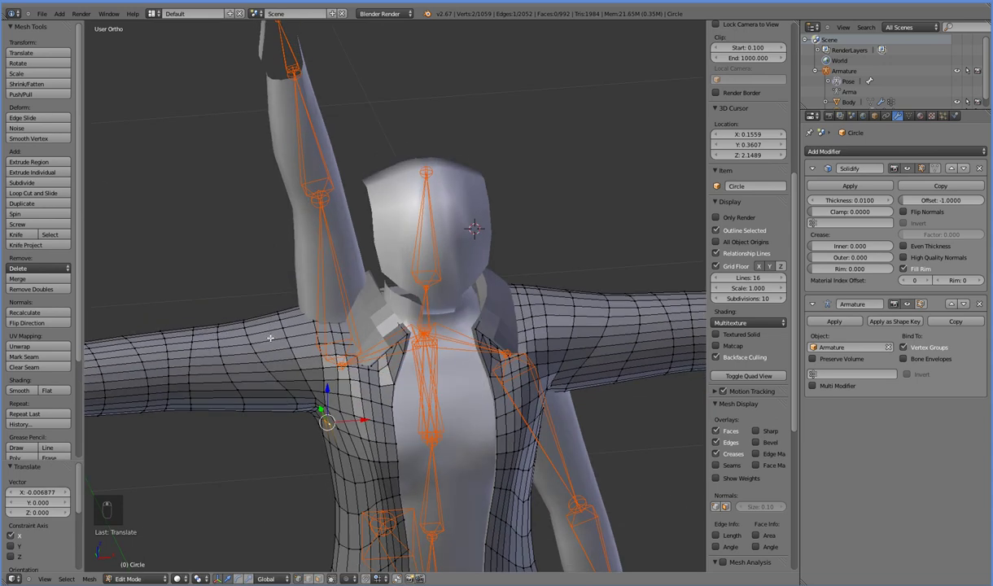
Try raising a single vertex on top of the right sleeve along Z, and undo the move
key(g)
key(z)
click(244, 269)
key(z)
key(z)
key(Tab)
key(Tab)
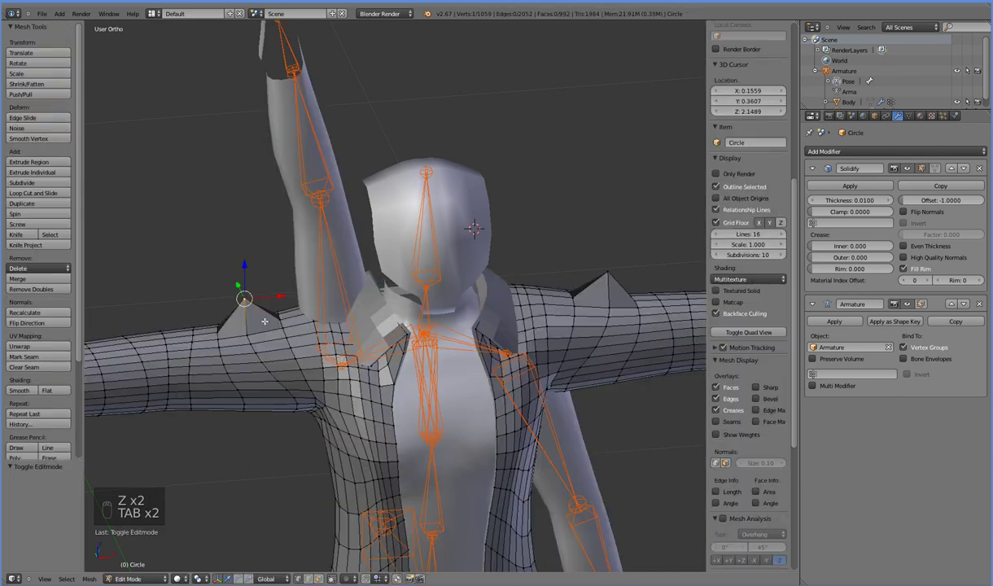
key(ctrl+z)
key(ctrl+z)
Select a connected patch of twelve vertices on top of the jacket's right sleeve, just outside the shoulder
shift+right_click(245, 339)
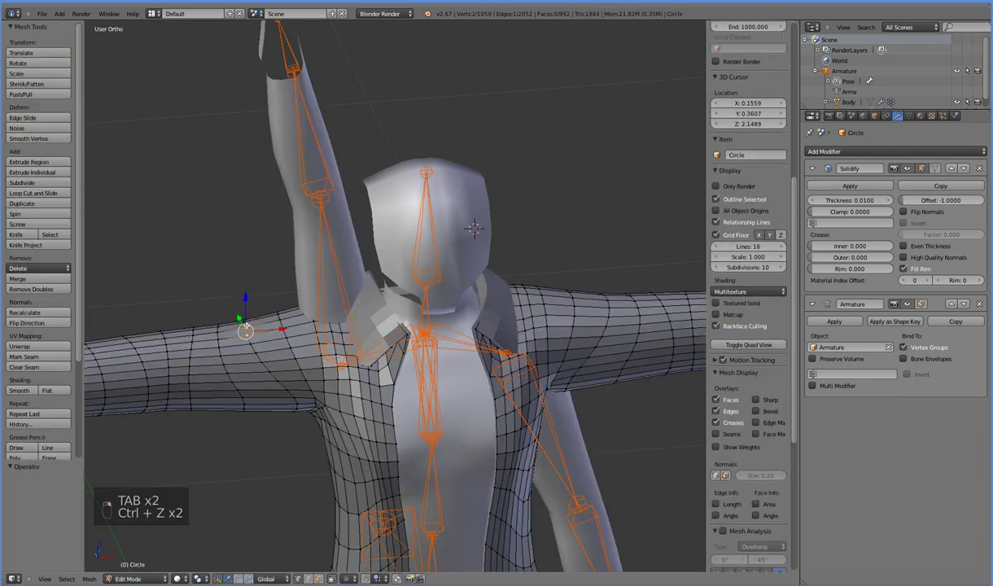
shift+right_click(246, 324)
shift+right_click(249, 346)
shift+right_click(256, 344)
middle_drag(256, 343, 268, 291)
shift+right_click(280, 310)
shift+right_click(278, 304)
shift+right_click(287, 319)
key(ctrl+z)
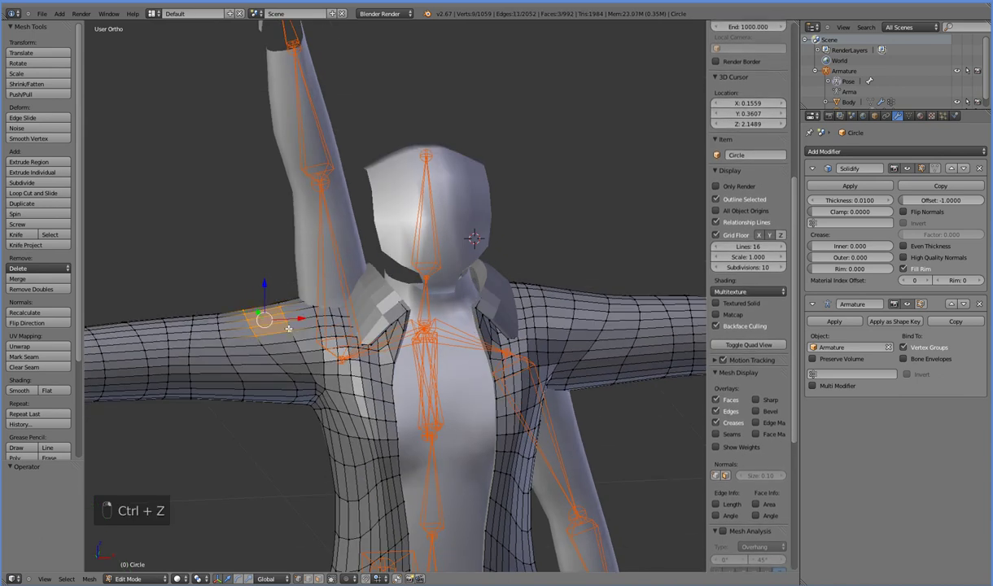
middle_drag(262, 313, 282, 329)
shift+right_click(285, 331)
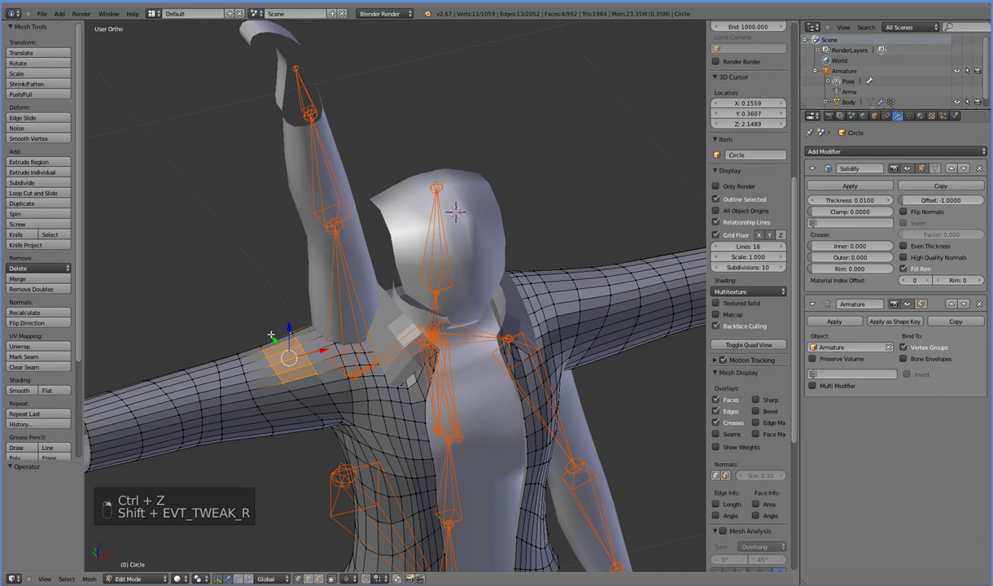
key(ctrl+z)
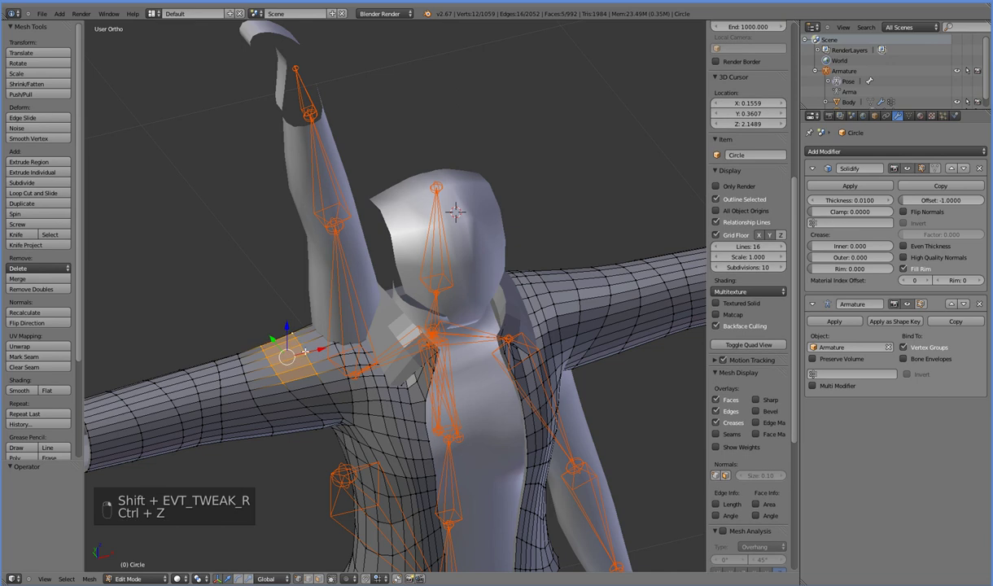
Raise the selected sleeve patch about 0.015 along Z and nudge it slightly along X toward the shoulder
middle_drag(288, 344, 235, 252)
drag(245, 259, 245, 257)
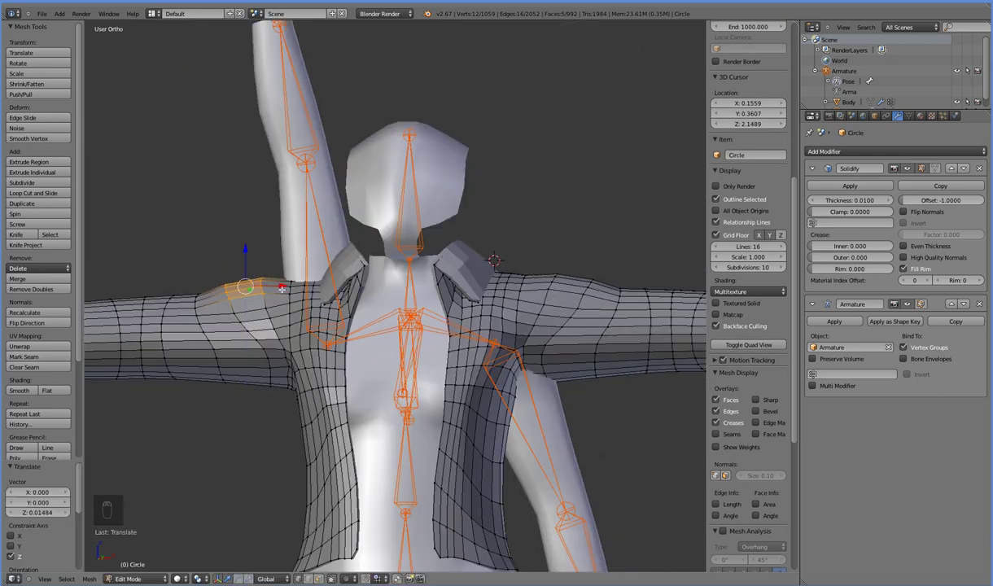
drag(282, 289, 272, 289)
drag(249, 252, 249, 254)
key(z)
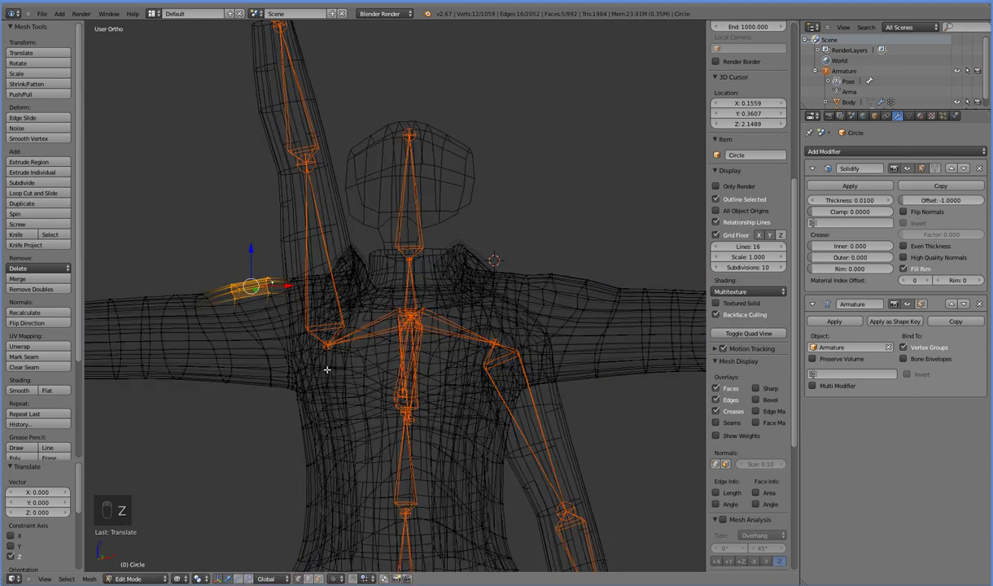
key(z)
Return the jacket to Weight Paint and lightly brush full weight onto the raised right sleeve above the collar for the right upper arm bone
key(Tab)
mouse_move(341, 373)
middle_down()
mouse_move(317, 393)
mouse_move(254, 400)
mouse_move(186, 399)
mouse_move(143, 383)
mouse_move(377, 291)
middle_up()
key(z)
key(z)
key(z)
key(z)
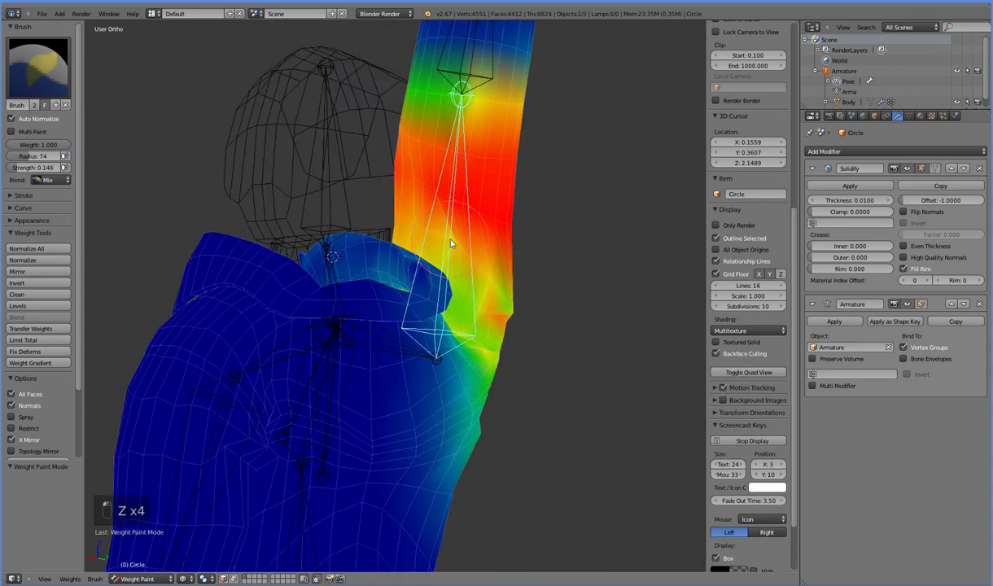
scroll(428, 228, up, 3)
mouse_move(454, 189)
shift+middle_down()
mouse_move(380, 266)
mouse_move(452, 246)
mouse_move(410, 239)
shift+middle_up()
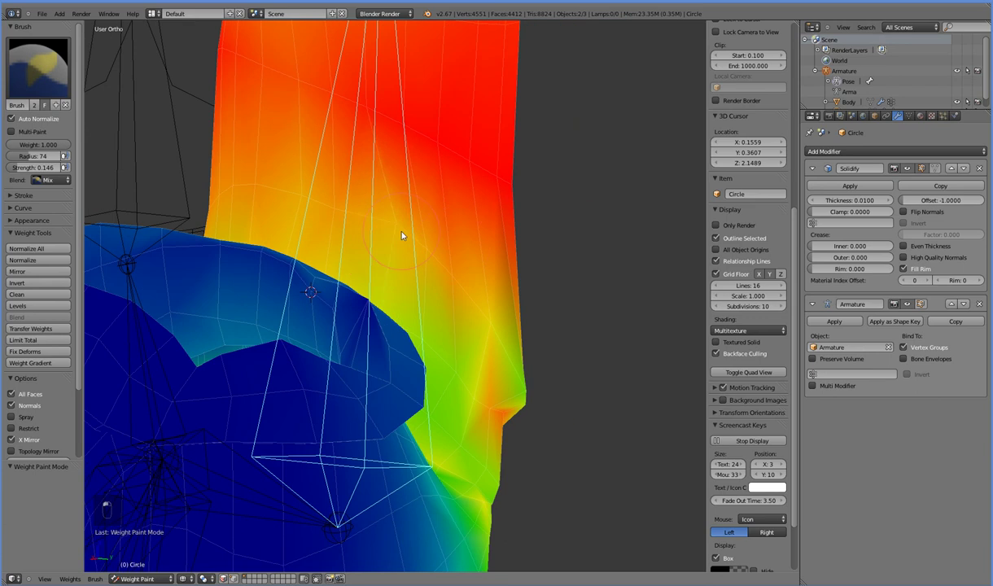
drag(336, 214, 300, 201)
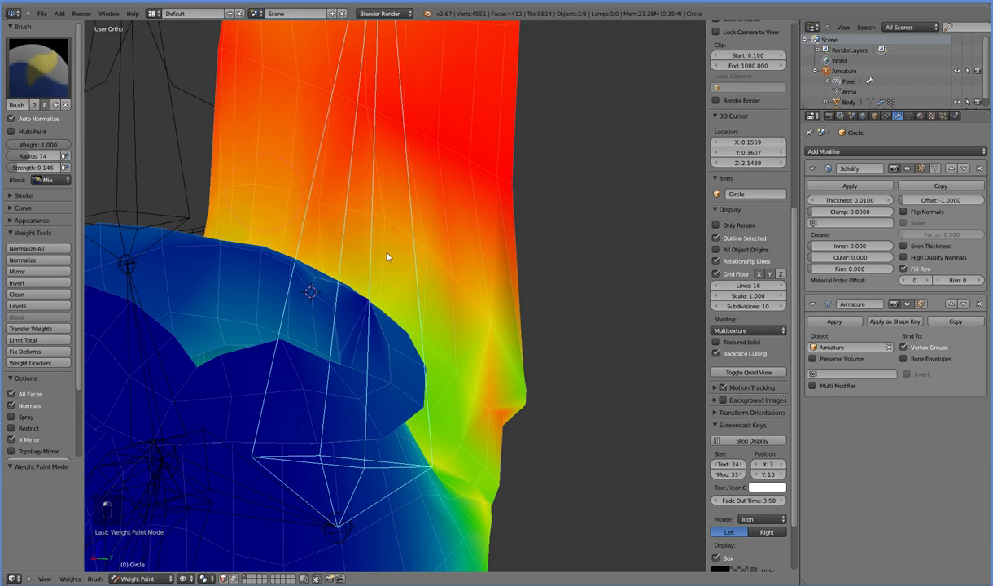
Clear the right upper arm bone's rotation and rotate the right shoulder bone by about 13.5°
mouse_move(387, 257)
middle_down()
mouse_move(407, 310)
mouse_move(350, 317)
mouse_move(377, 312)
mouse_move(282, 348)
middle_up()
key(z)
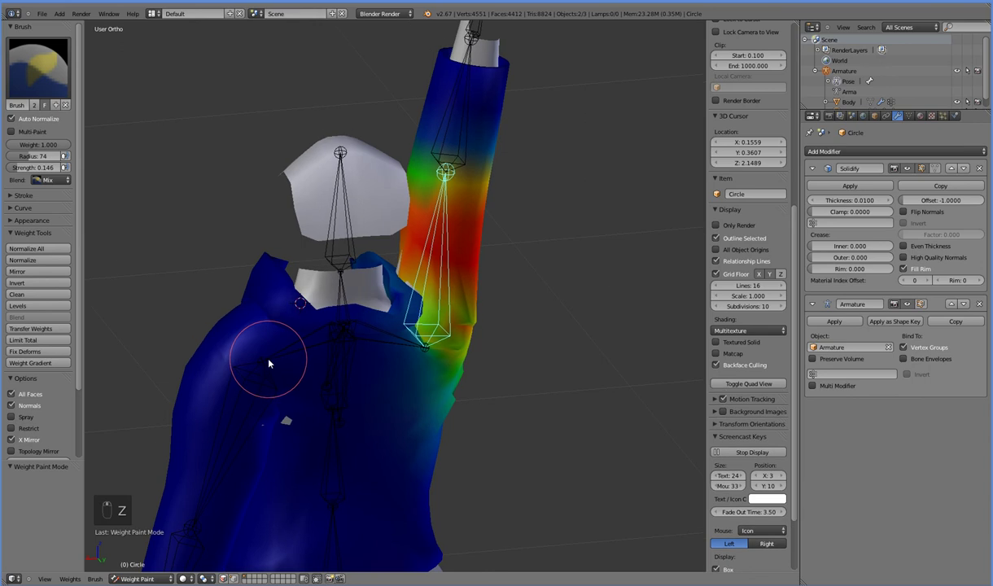
key(z)
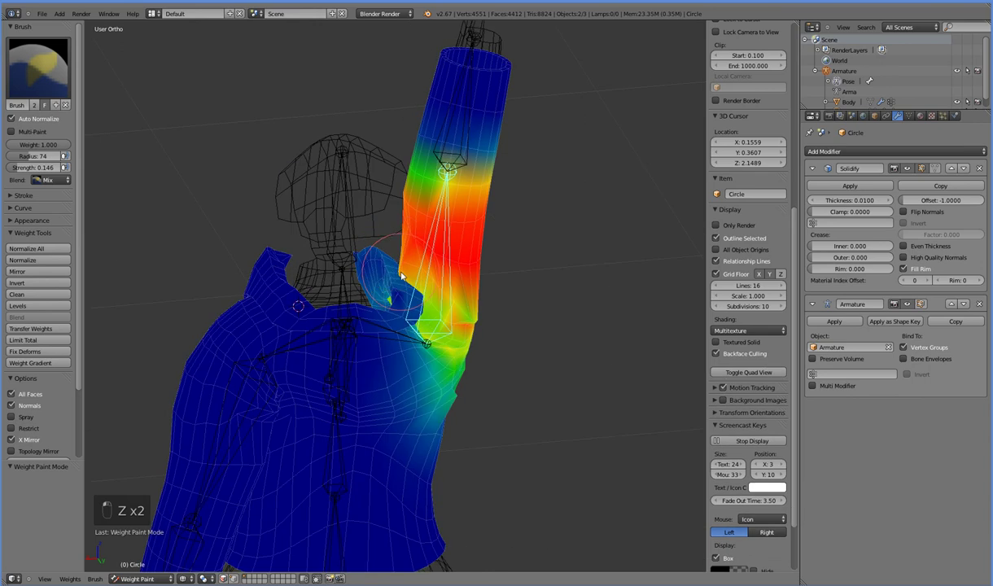
middle_drag(377, 328, 551, 315)
key(alt+r)
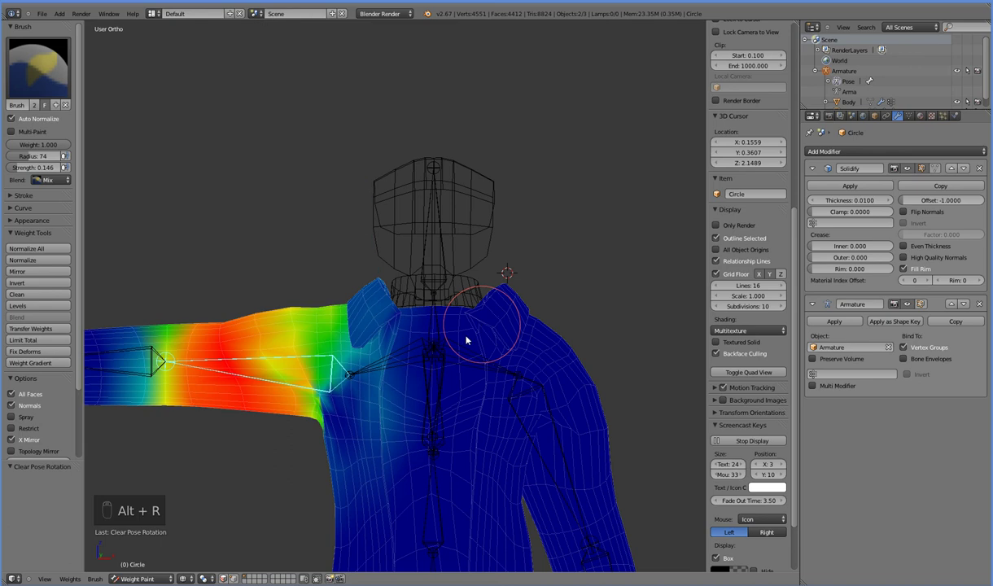
right_click(389, 371)
key(r)
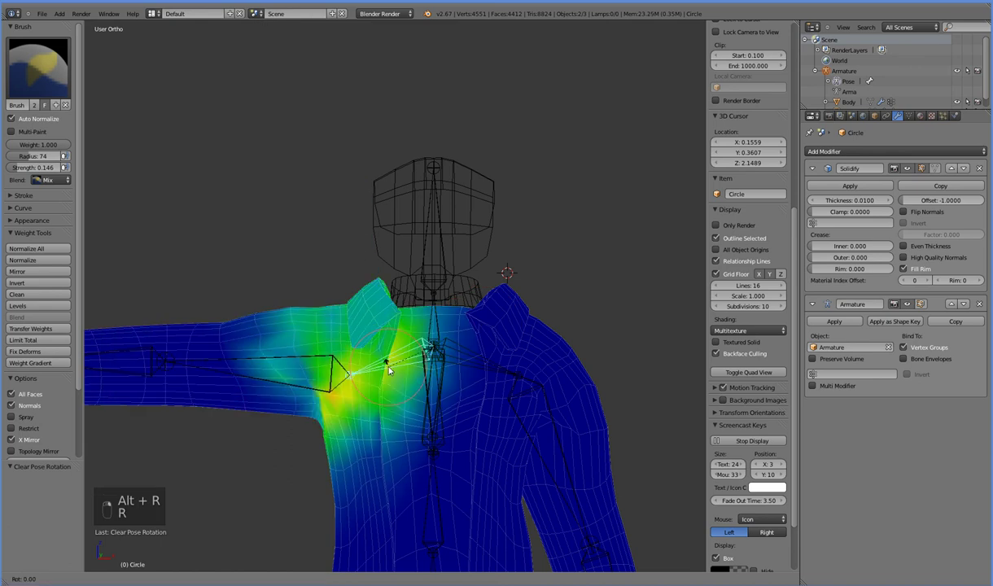
click(371, 338)
Rotate the right upper arm bone upward by about 24.2° and a further 22.3°, with the model in solid display
key(r)
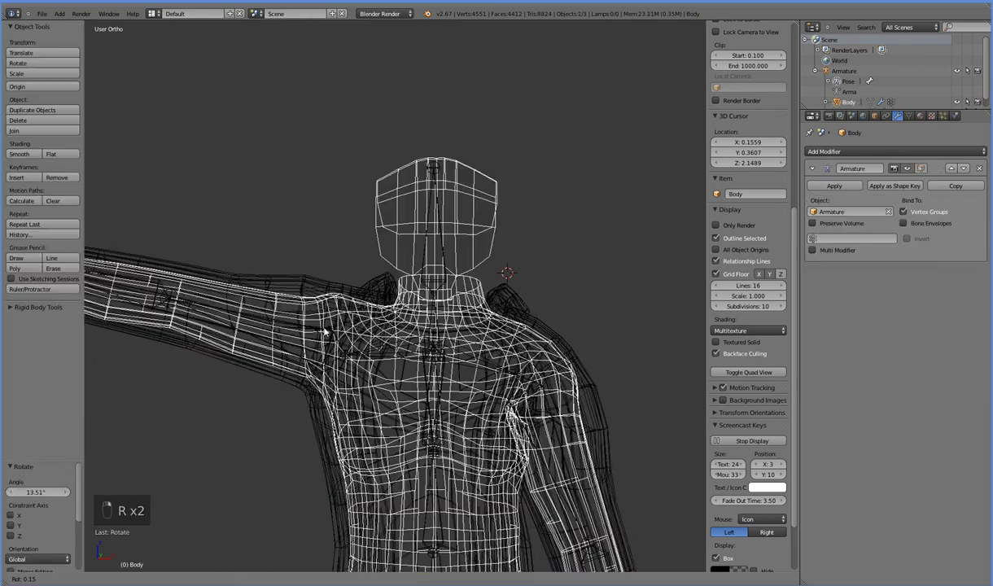
right_click(327, 330)
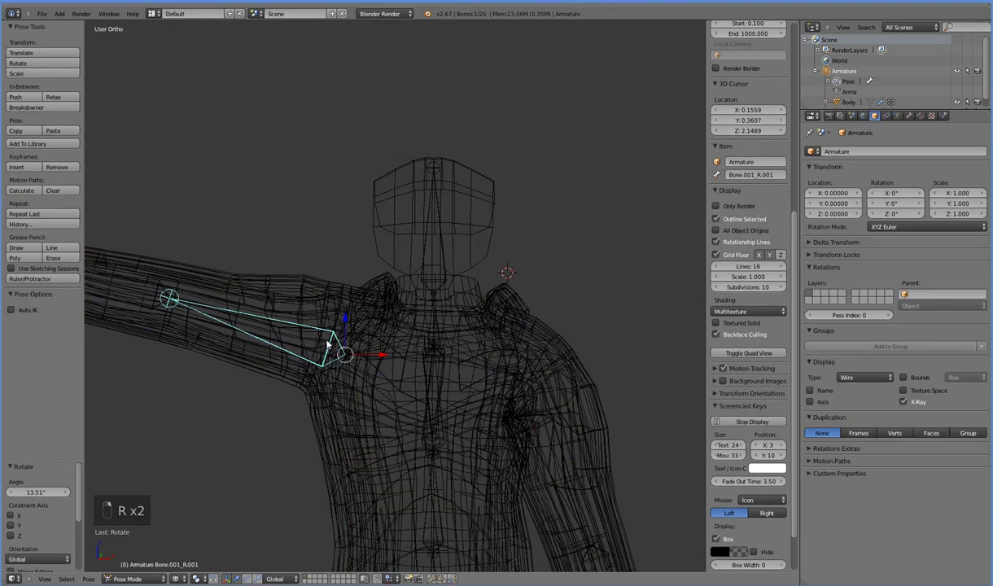
key(r)
click(331, 332)
key(z)
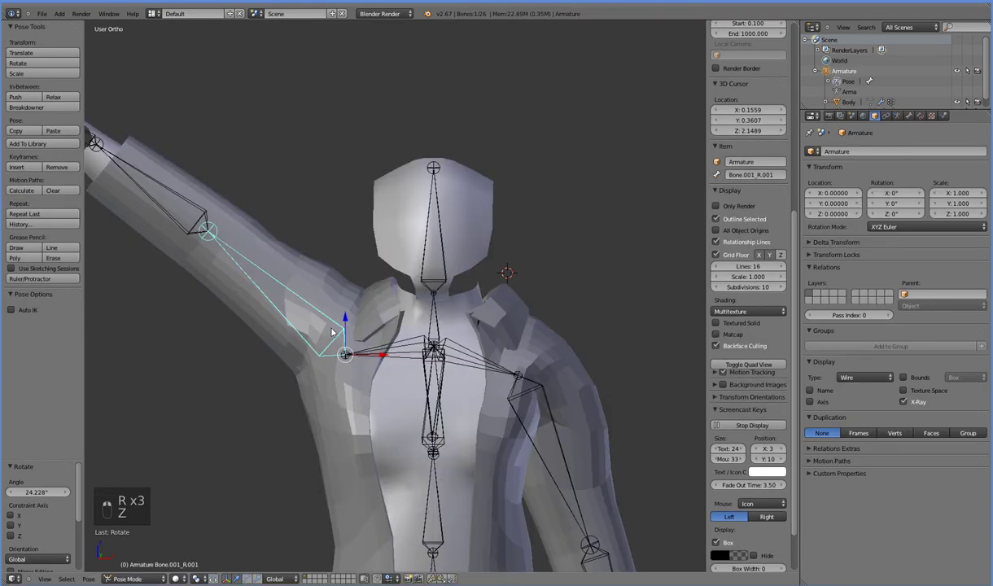
key(r)
click(369, 371)
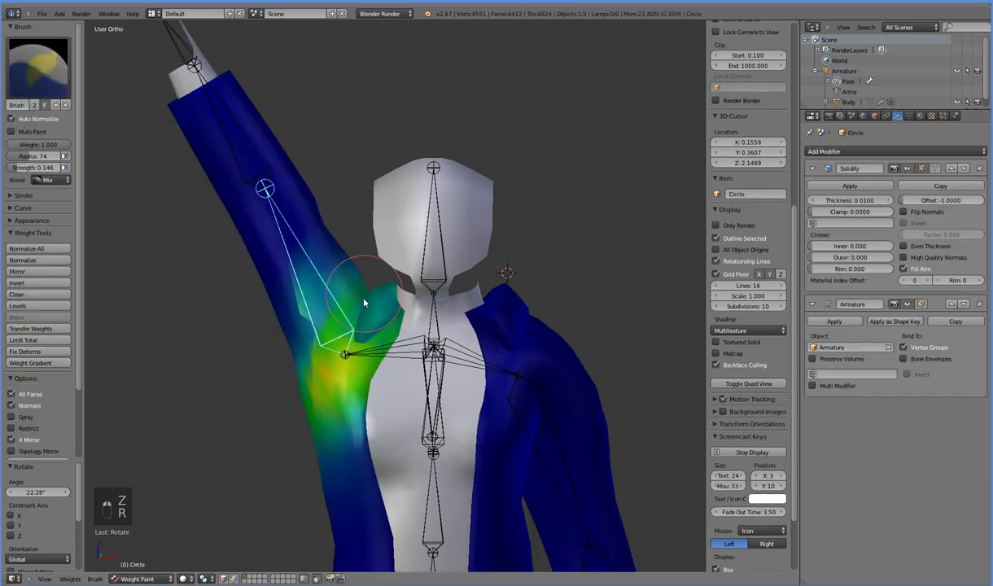
Select the right shoulder bone and rotate it upward by about another 9.4°
key(r)
key(r)
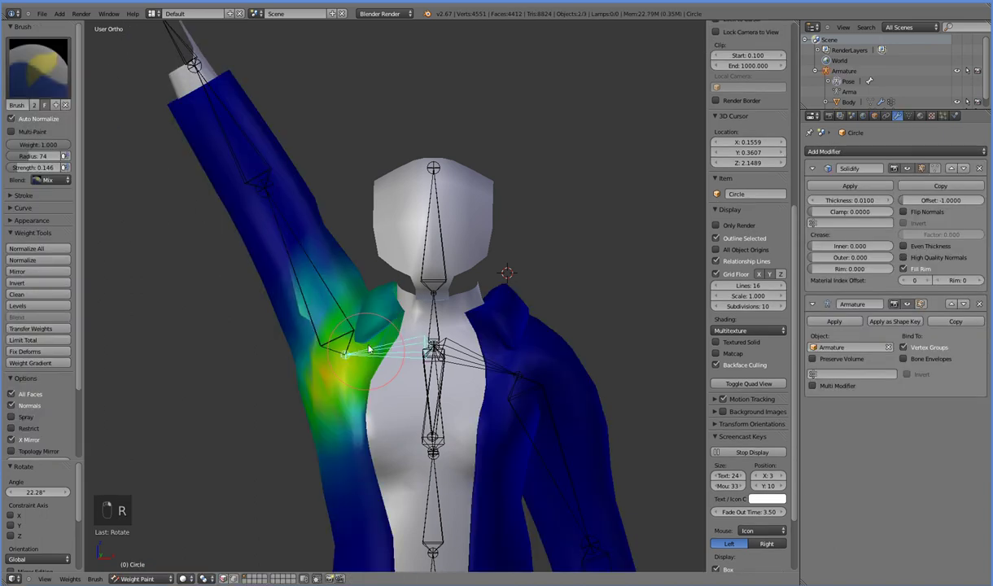
middle_drag(337, 368, 350, 355)
scroll(350, 355, down, 2)
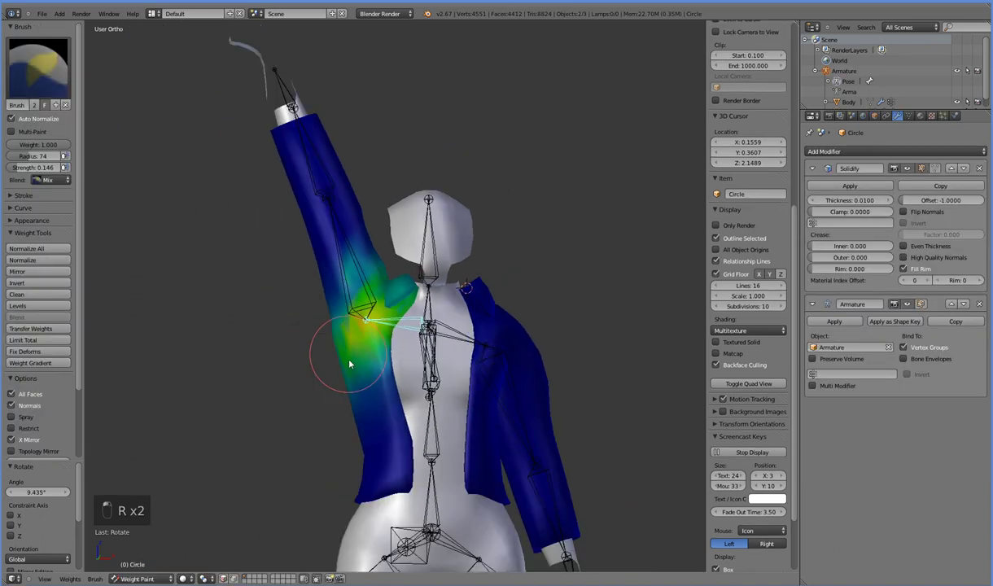
middle_drag(325, 393, 404, 382)
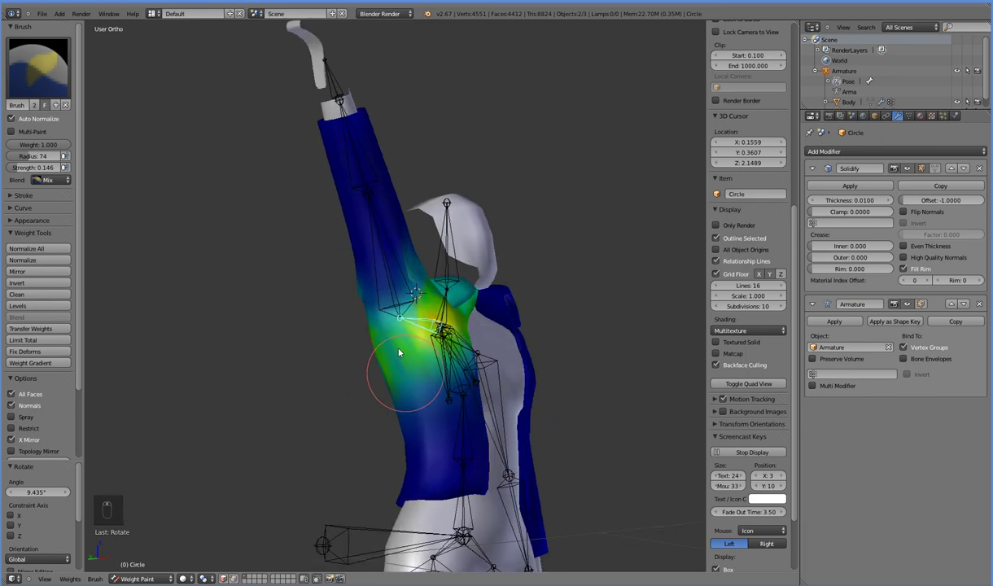
Set the brush to weight 0 and strength 1, and remove shoulder bone weight from the jacket's outer side below the raised right arm
click(50, 147)
text(0)
key(Return)
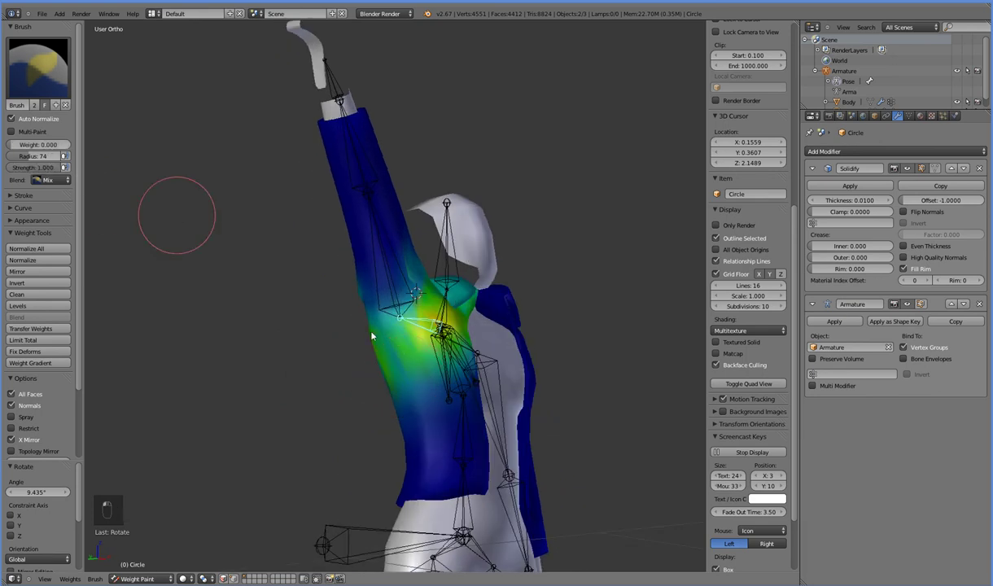
mouse_move(401, 355)
mouse_down()
mouse_move(401, 340)
mouse_move(418, 416)
mouse_move(406, 441)
mouse_up()
mouse_move(395, 314)
mouse_down()
mouse_move(435, 368)
mouse_move(383, 350)
mouse_move(390, 381)
mouse_move(371, 414)
mouse_up()
middle_drag(372, 414, 340, 434)
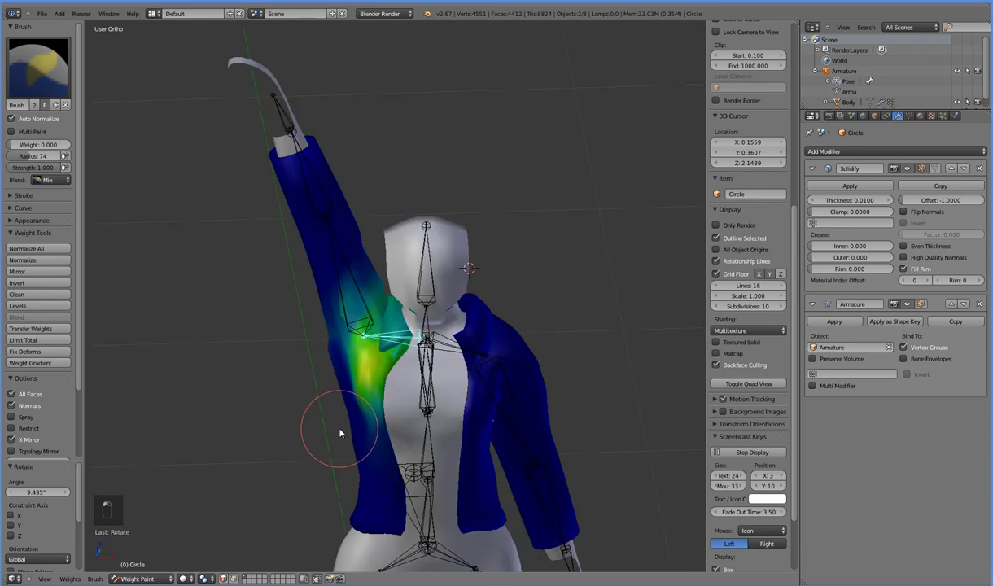
Select the right upper arm bone and brush its weight off the jacket's side below the armpit
right_click(338, 314)
middle_drag(297, 351, 442, 344)
mouse_move(444, 348)
mouse_down()
mouse_move(432, 365)
mouse_move(447, 359)
mouse_move(432, 355)
mouse_move(436, 406)
mouse_up()
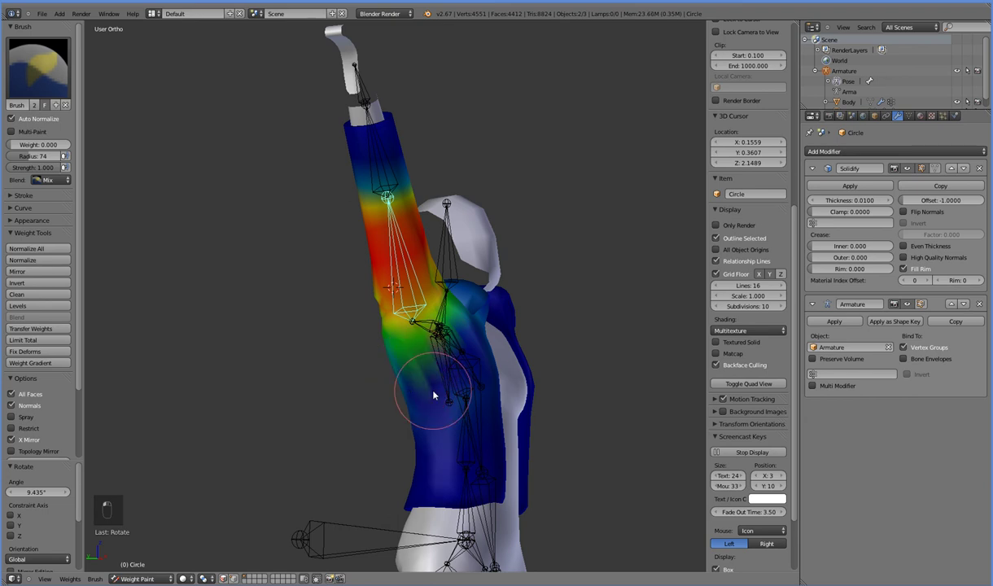
middle_drag(434, 396, 355, 399)
key(z)
key(z)
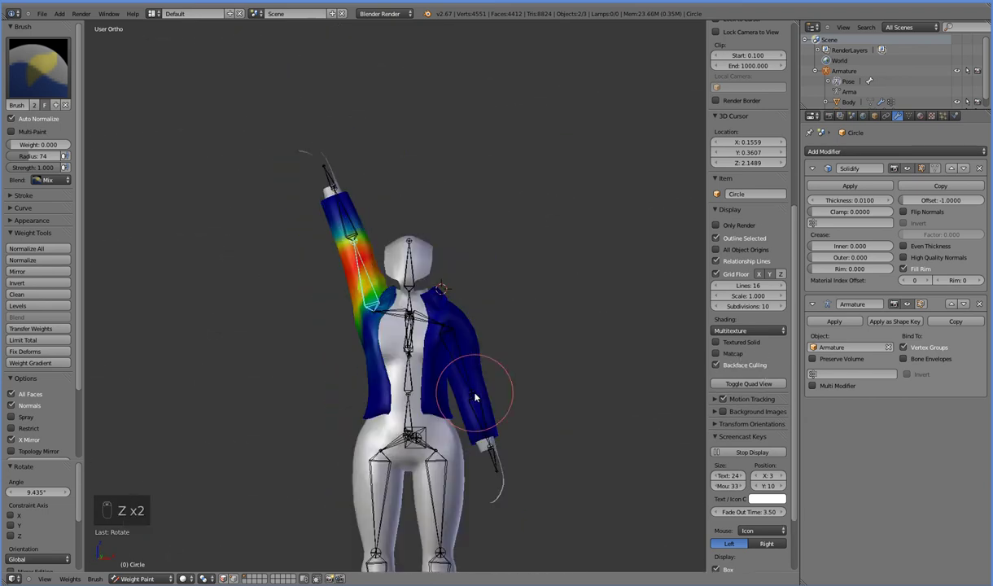
Select the left forearm bone and show its weights on the lowered sleeve in wireframe display
scroll(474, 397, up, 1)
right_click(500, 432)
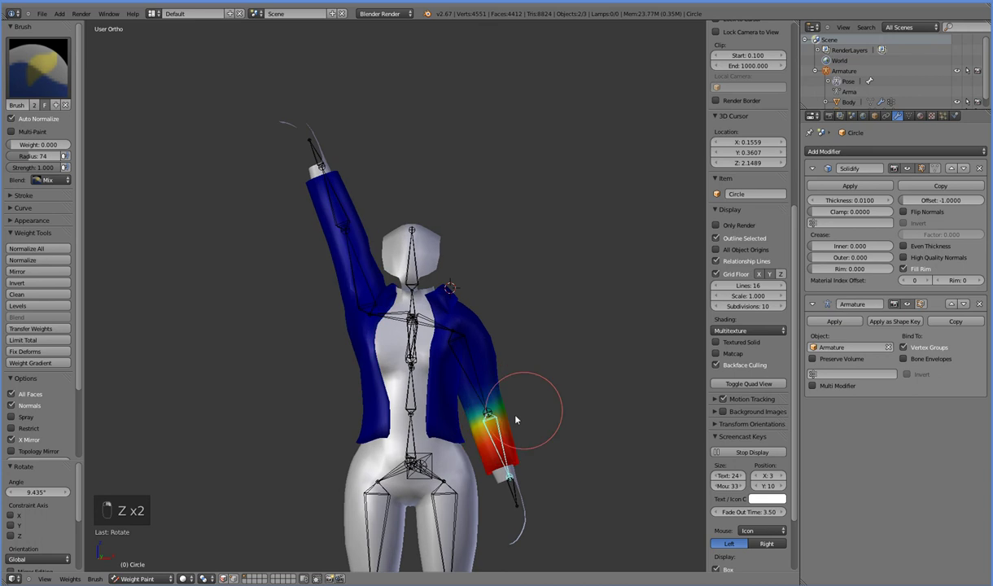
mouse_move(490, 408)
middle_down()
mouse_move(407, 436)
mouse_move(405, 415)
mouse_move(443, 405)
mouse_move(465, 291)
middle_up()
key(z)
scroll(453, 419, up, 2)
scroll(465, 290, up, 2)
middle_drag(483, 373, 461, 414)
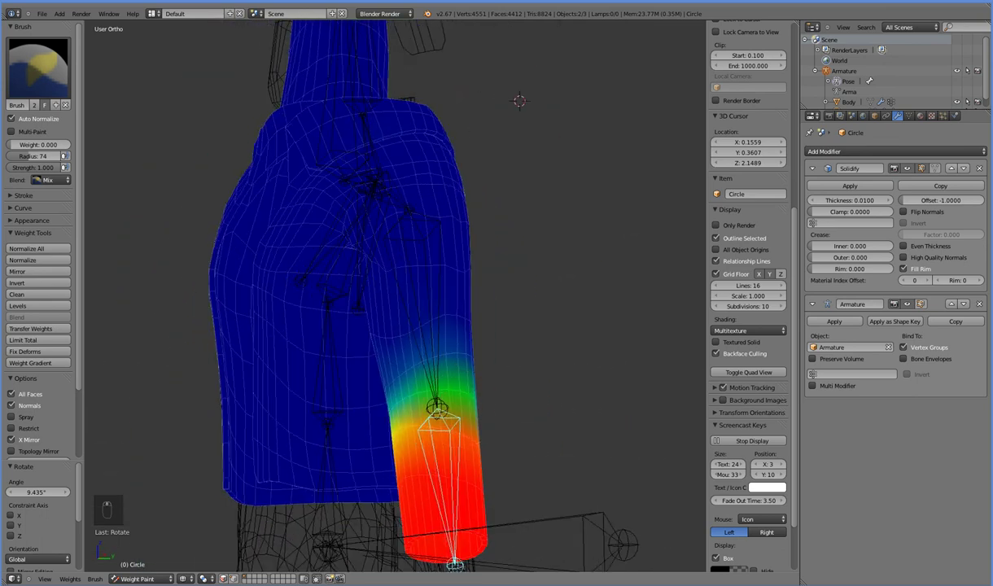
Set the brush to weight 1, radius 30 and strength 0.177, undoing the trial stroke on the left elbow
drag(55, 144, 117, 141)
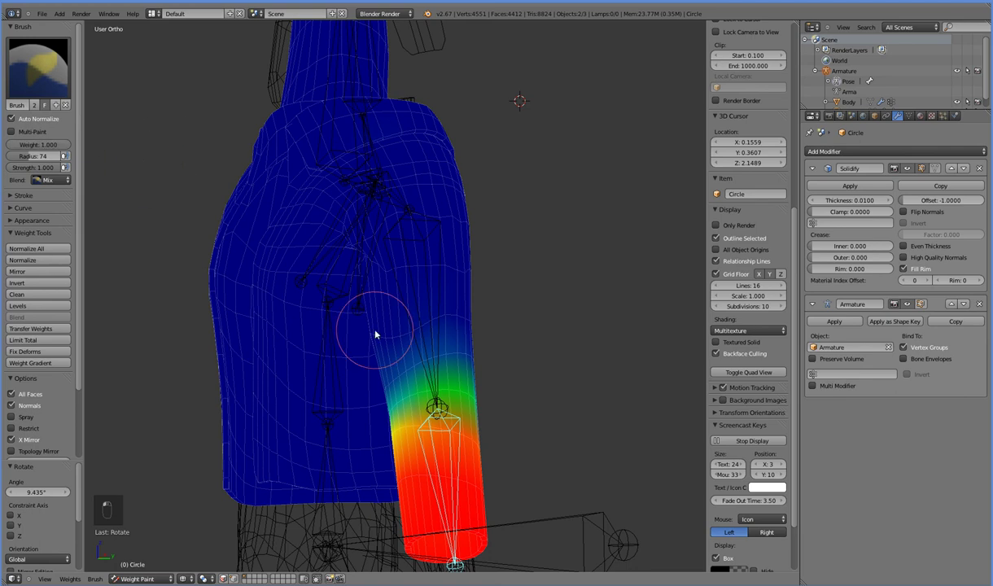
click(37, 155)
text(30)
key(Return)
mouse_move(401, 372)
mouse_down()
mouse_move(450, 366)
mouse_move(443, 342)
mouse_up()
key(ctrl+z)
drag(36, 166, 14, 171)
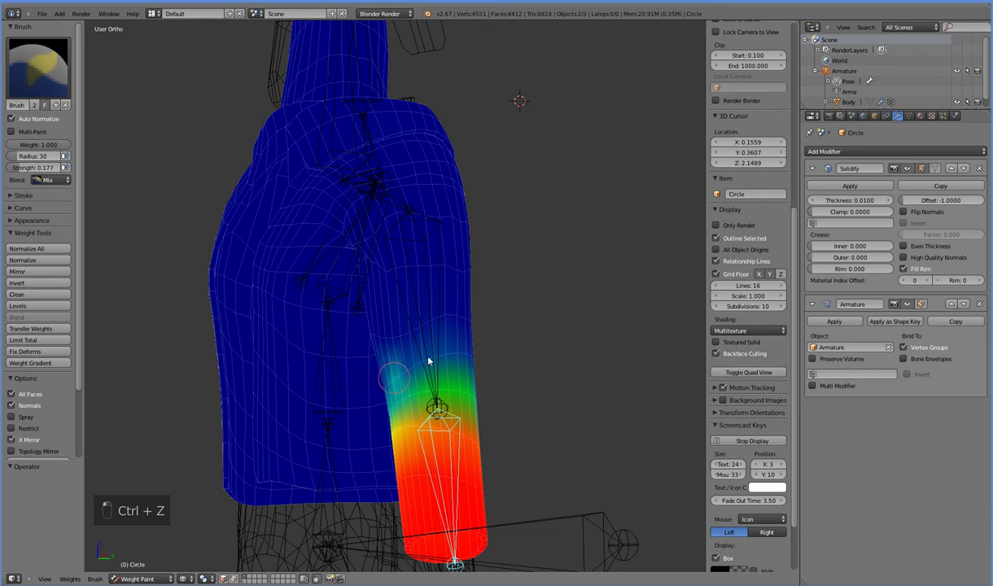
Lightly brush full weight around the jacket's sleeve at the elbow for the forearm bone, undoing the misplaced stroke
drag(443, 354, 471, 360)
middle_drag(488, 423, 370, 386)
mouse_move(126, 327)
mouse_down()
mouse_move(181, 345)
mouse_move(189, 376)
mouse_up()
key(ctrl+z)
middle_drag(181, 403, 134, 417)
mouse_move(134, 418)
mouse_down()
mouse_move(141, 395)
mouse_move(182, 408)
mouse_move(195, 426)
mouse_move(143, 399)
mouse_up()
mouse_move(140, 412)
middle_down()
mouse_move(297, 424)
mouse_move(441, 368)
middle_up()
Even out the right forearm bone's weights around the raised sleeve's elbow with a full-weight stroke and a weight 0 stroke
mouse_move(552, 401)
middle_down()
mouse_move(537, 419)
mouse_move(554, 372)
mouse_move(381, 239)
mouse_move(366, 201)
mouse_move(395, 382)
mouse_move(350, 279)
middle_up()
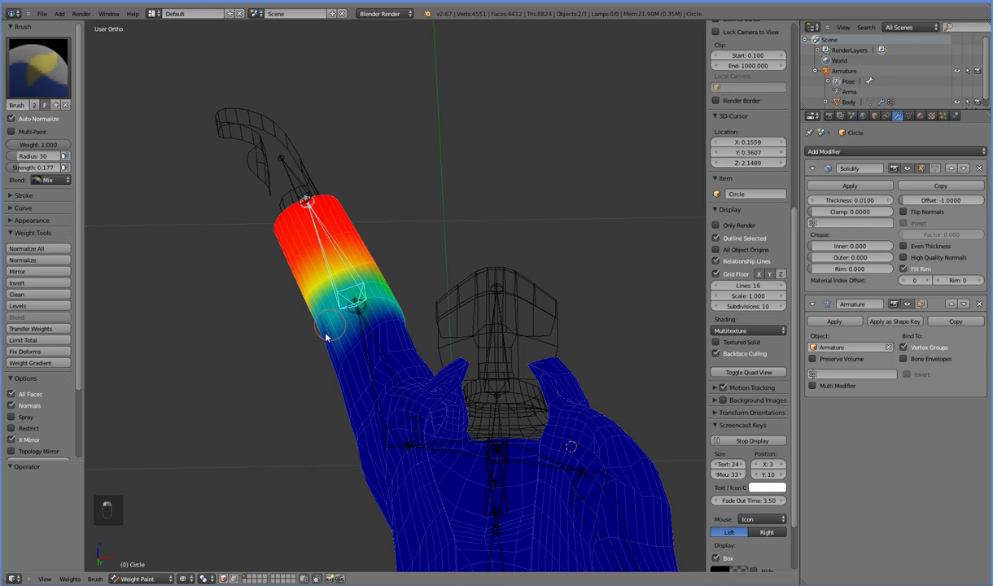
mouse_move(328, 365)
middle_down()
mouse_move(385, 366)
mouse_move(292, 280)
middle_up()
drag(272, 257, 256, 242)
drag(49, 144, 6, 144)
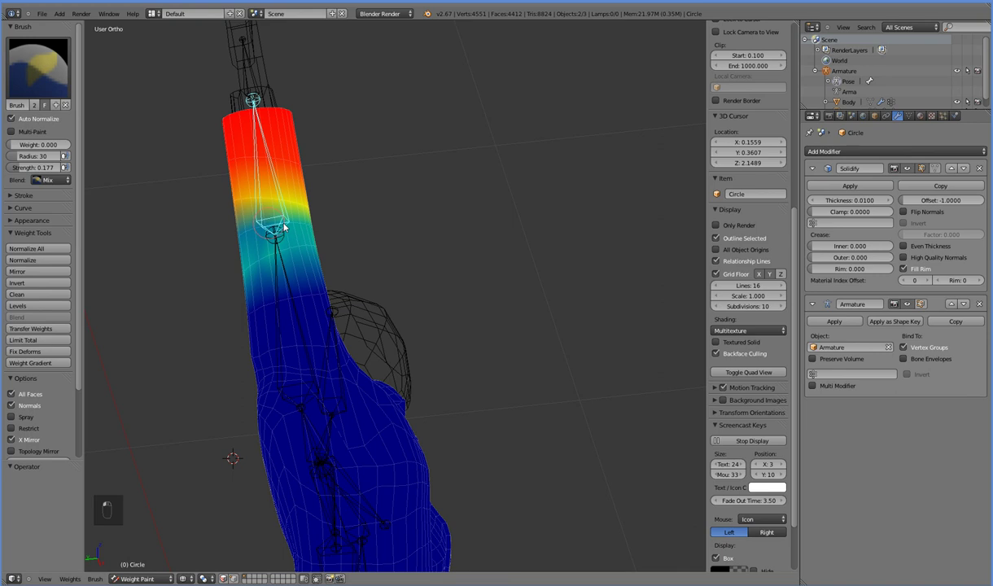
drag(309, 229, 298, 232)
Inspect the forearm weights around the right elbow and select the right upper arm bone to show its weights
middle_drag(226, 251, 262, 295)
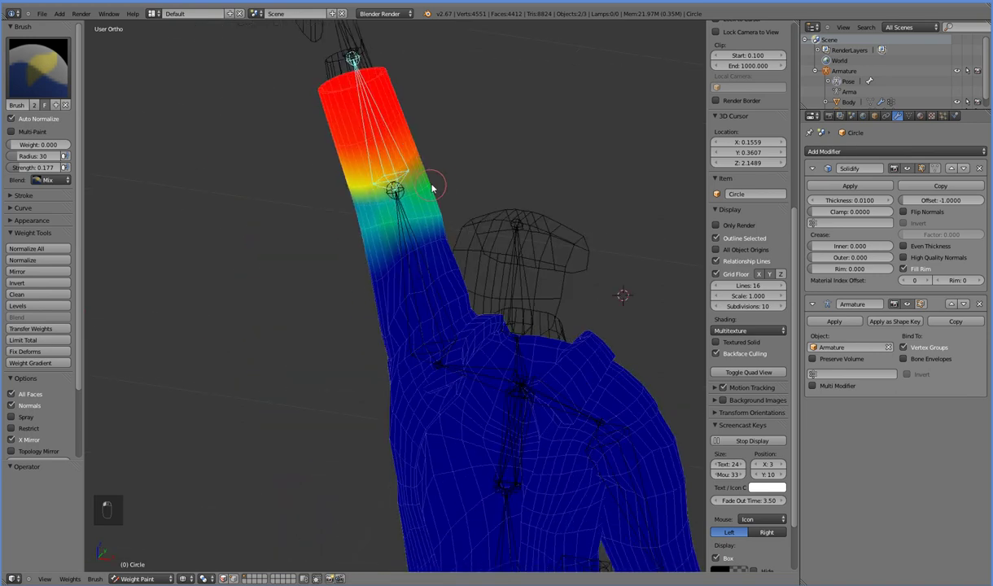
middle_drag(477, 192, 426, 226)
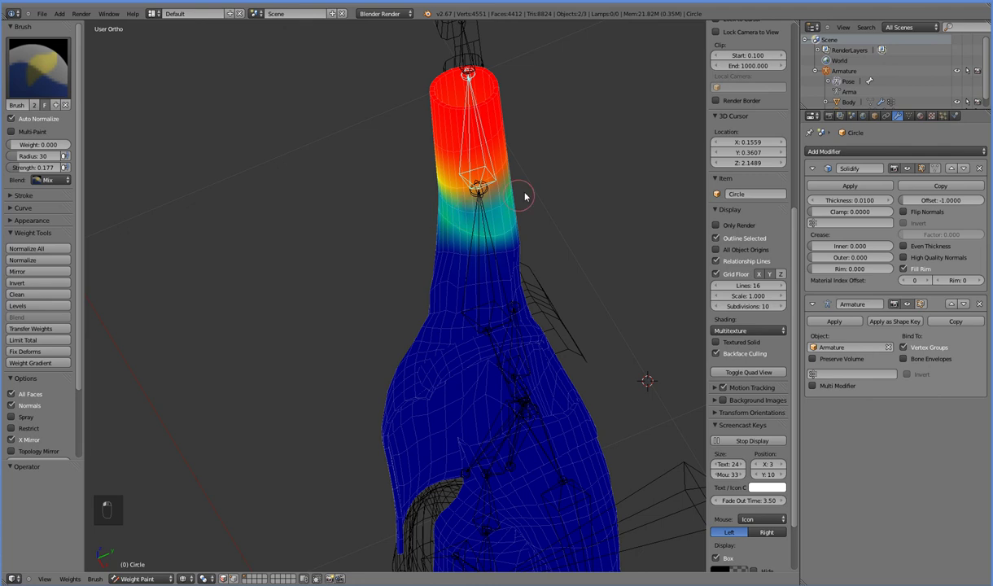
middle_drag(512, 214, 450, 206)
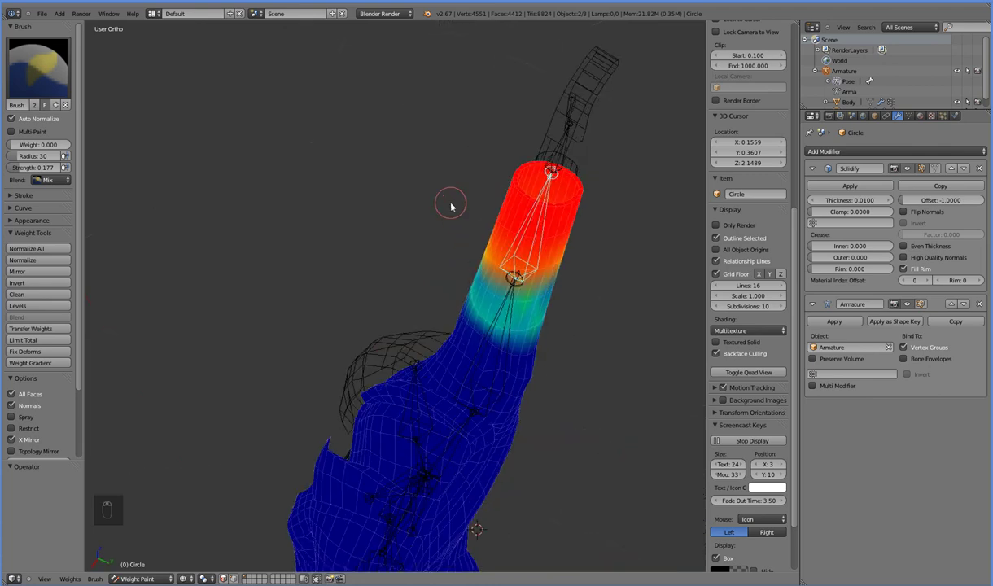
mouse_move(539, 294)
middle_down()
mouse_move(534, 273)
mouse_move(552, 290)
mouse_move(558, 284)
mouse_move(548, 298)
middle_up()
right_click(497, 316)
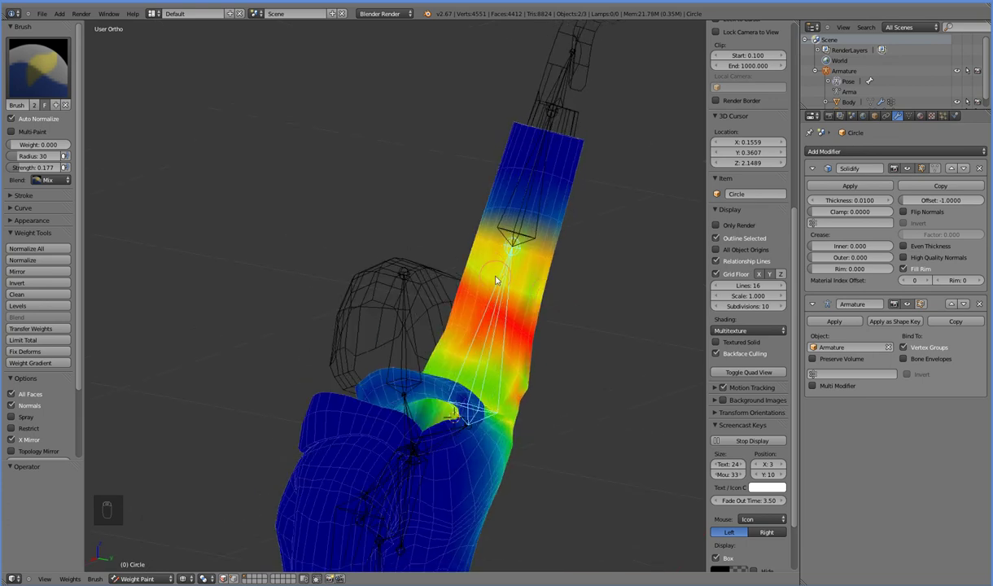
Brush weight 0 for the right upper arm bone onto the raised sleeve near the elbow
drag(505, 282, 424, 286)
middle_drag(392, 286, 434, 270)
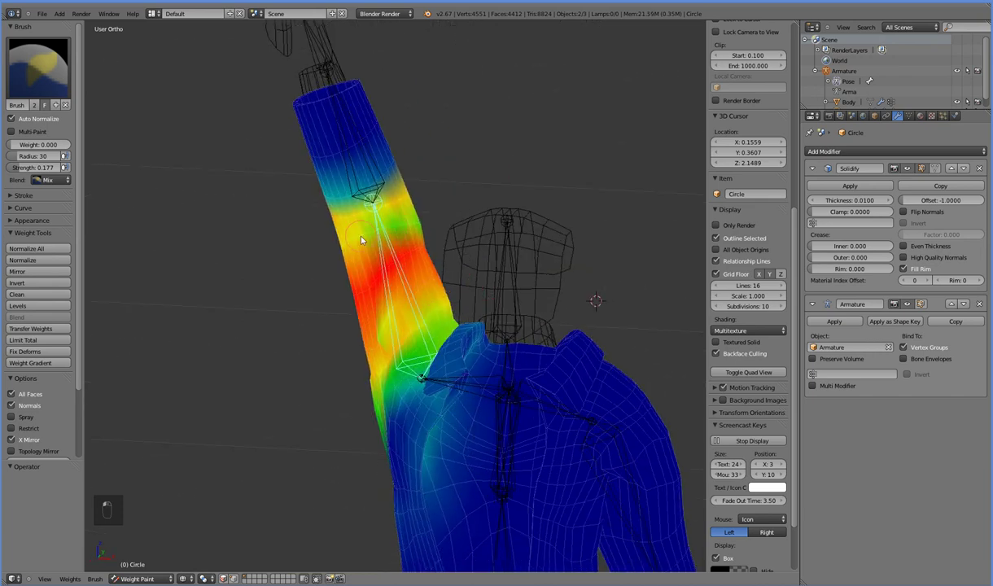
middle_drag(352, 252, 293, 262)
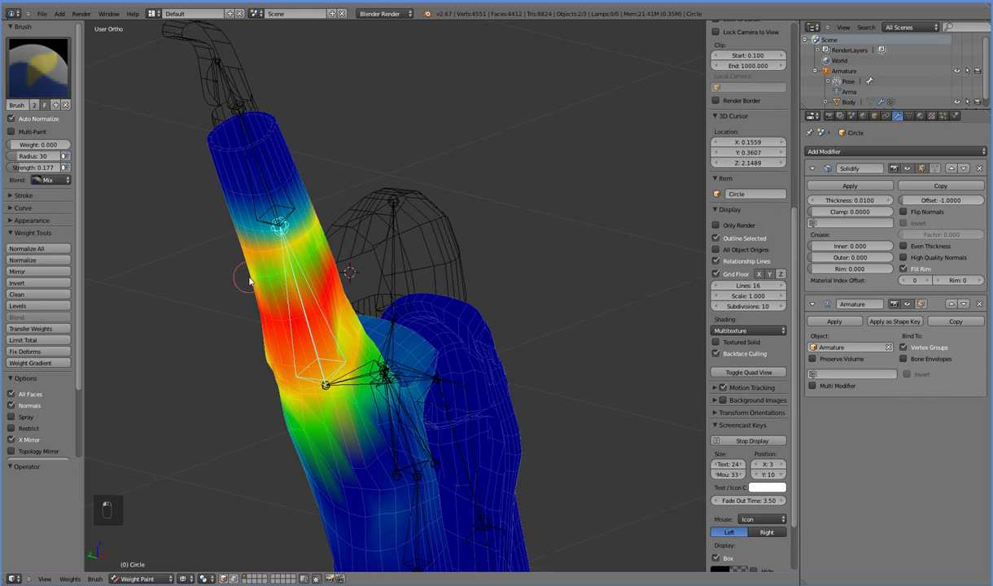
key(KP_1)
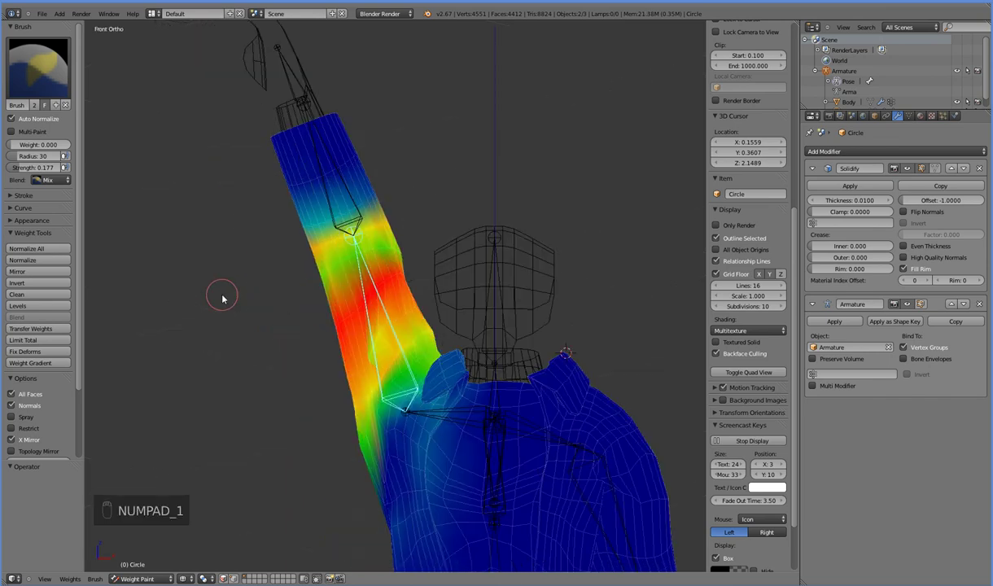
Select the right forearm bone, show the models in solid shading and rotate the bone about -86.5° to bend the elbow
right_click(341, 214)
right_click(343, 210)
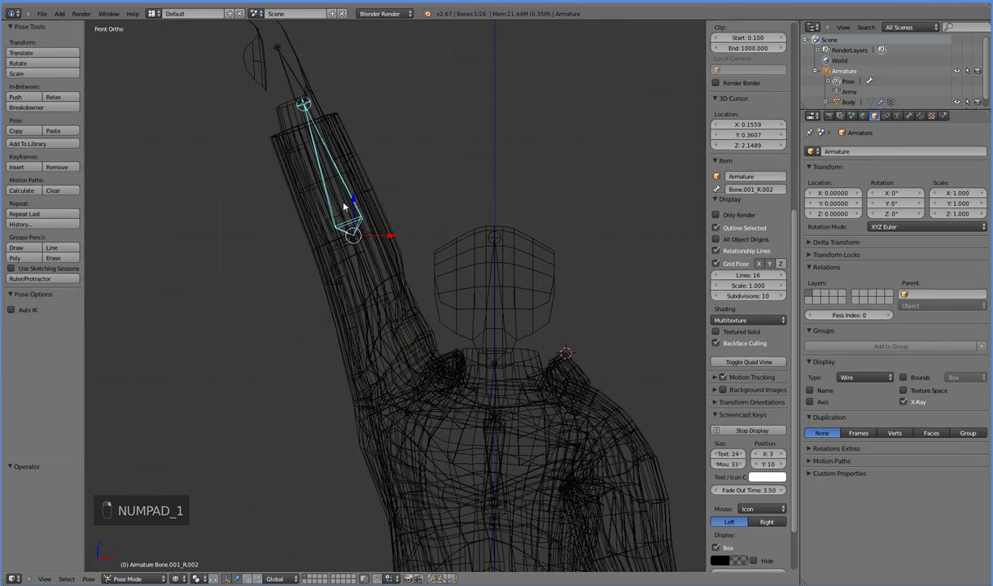
key(z)
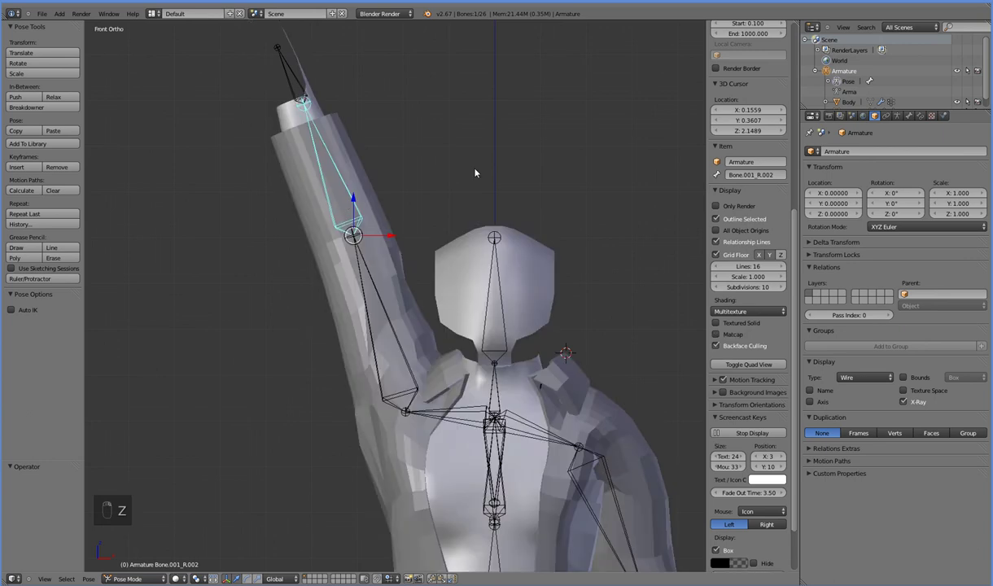
mouse_move(503, 193)
middle_down()
mouse_move(339, 221)
mouse_move(372, 222)
middle_up()
key(r)
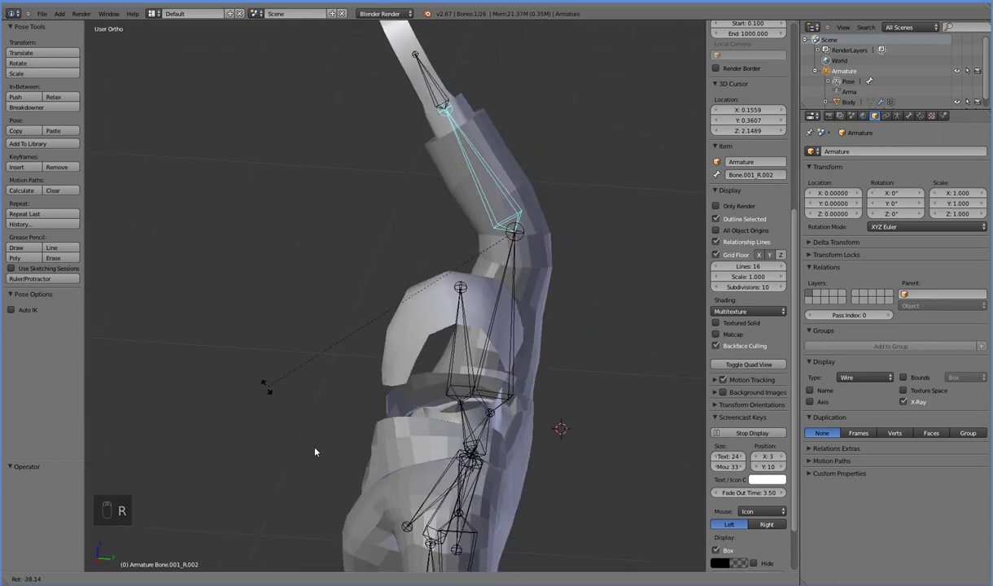
click(483, 431)
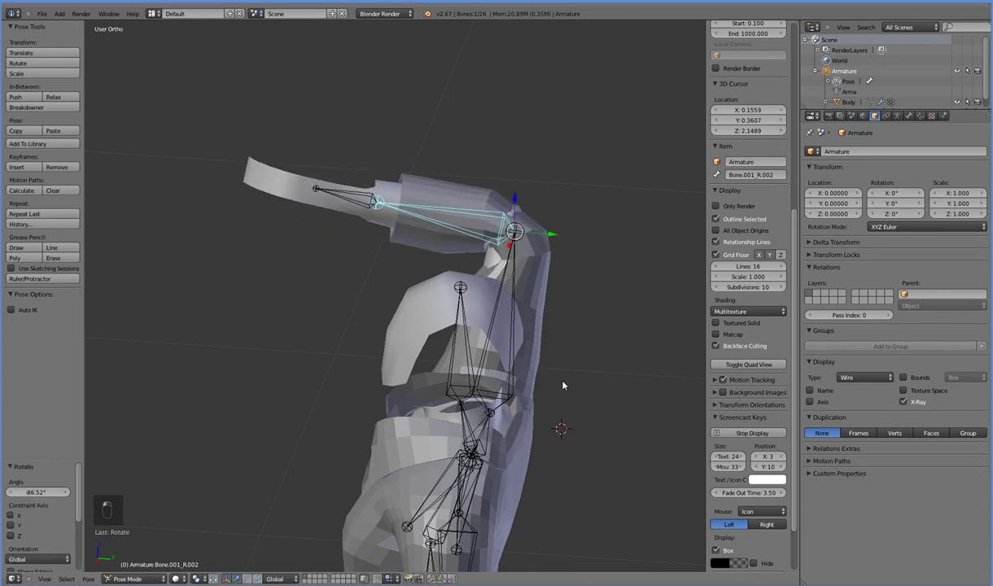
Return to weight painting the jacket in solid shading and select the right upper arm bone to show its weights
mouse_move(533, 386)
middle_down()
mouse_move(472, 379)
mouse_move(461, 406)
mouse_move(527, 405)
middle_up()
key(z)
key(z)
right_click(528, 337)
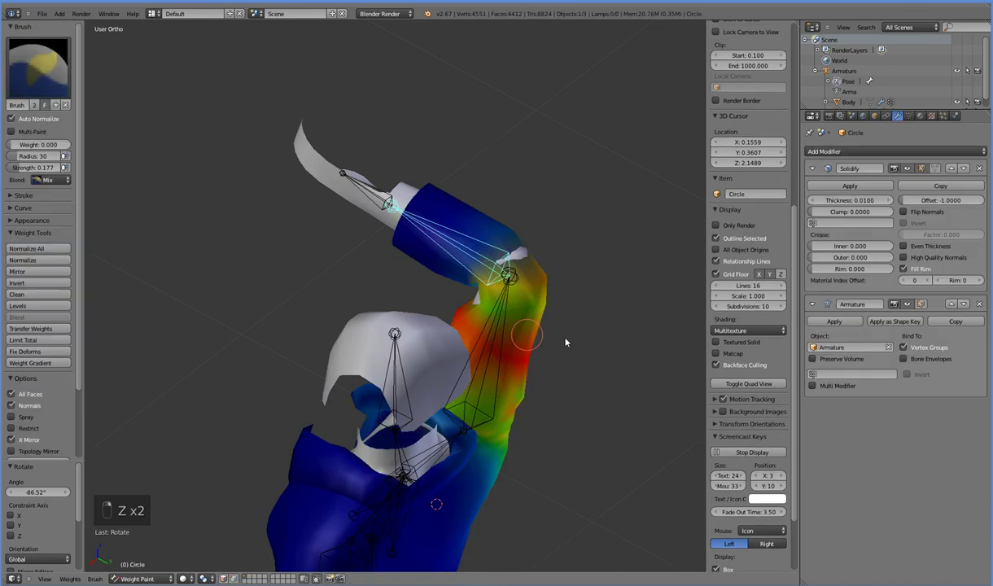
middle_drag(564, 342, 540, 350)
scroll(540, 351, up, 1)
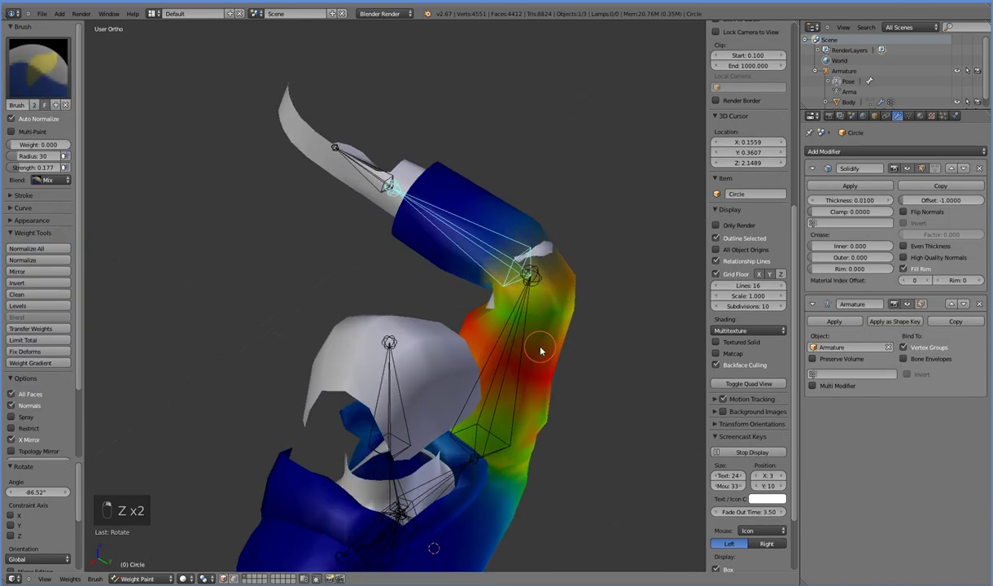
right_click(505, 379)
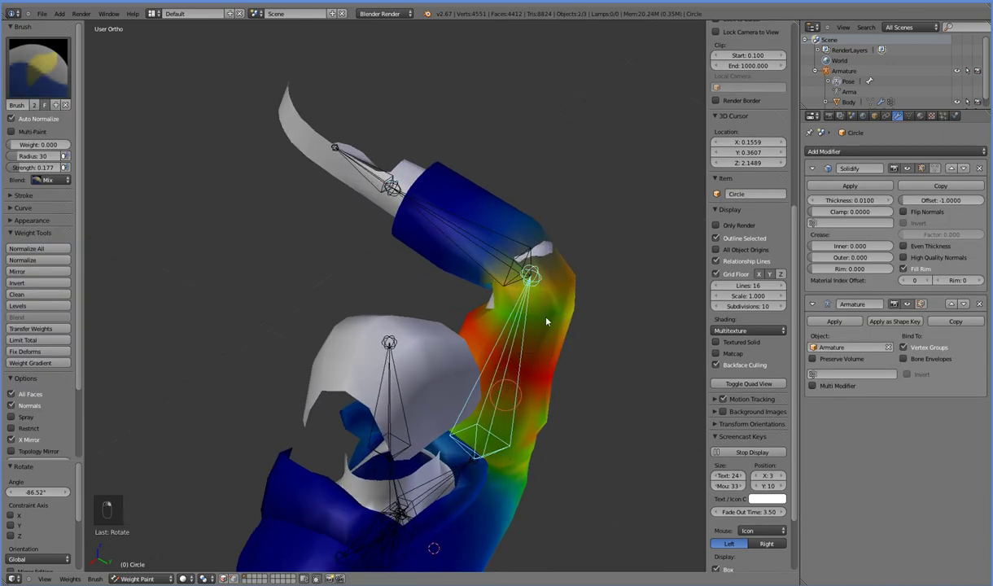
Set the brush weight to 1 and paint the inner elbow for the right upper arm bone where the body pokes through
drag(57, 145, 70, 151)
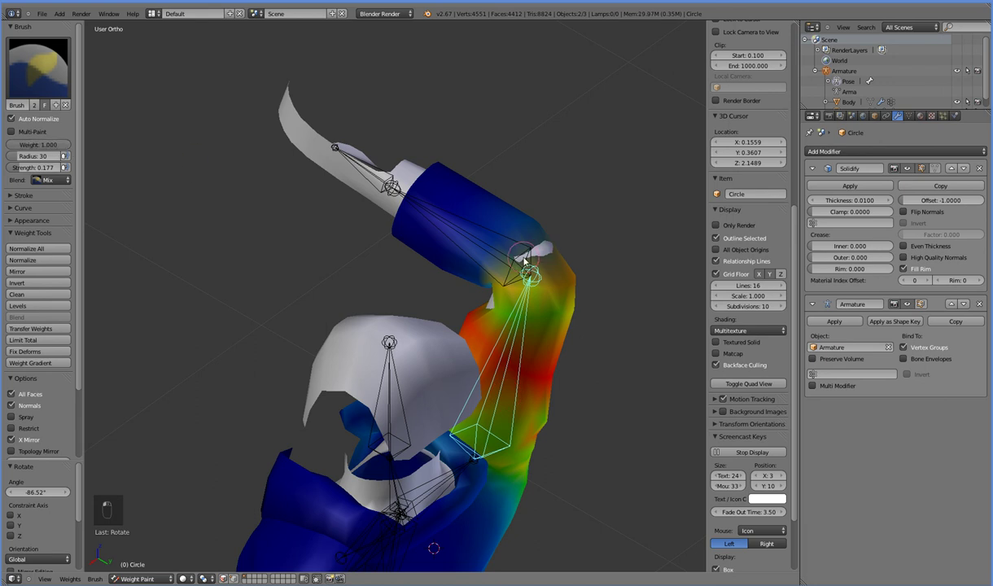
middle_drag(525, 312, 493, 246)
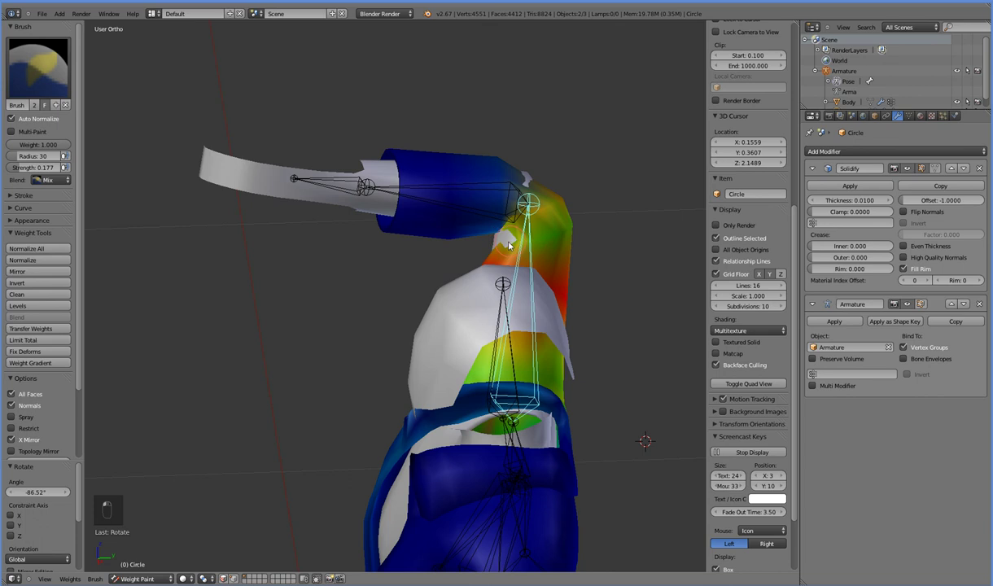
drag(493, 244, 516, 242)
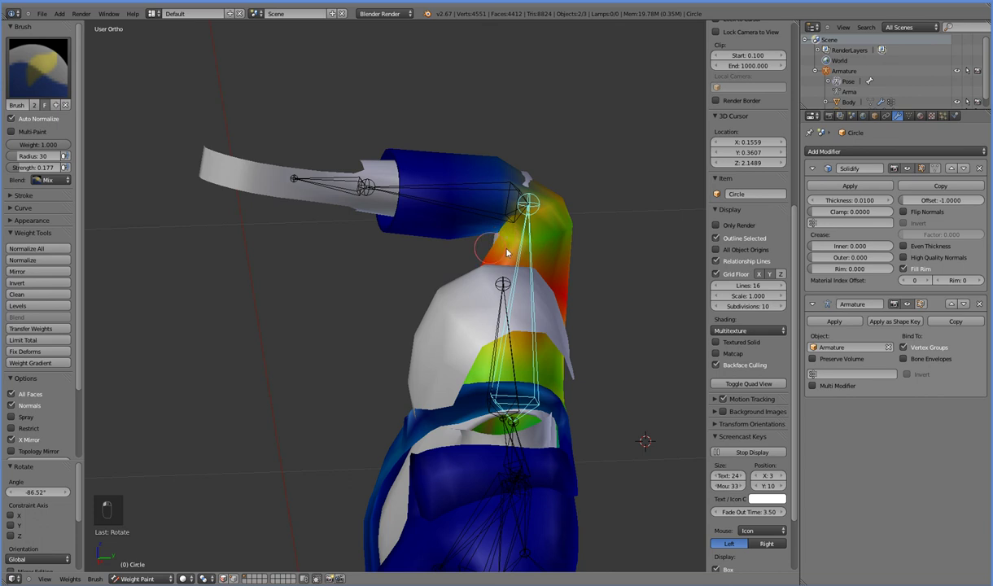
middle_drag(523, 250, 588, 213)
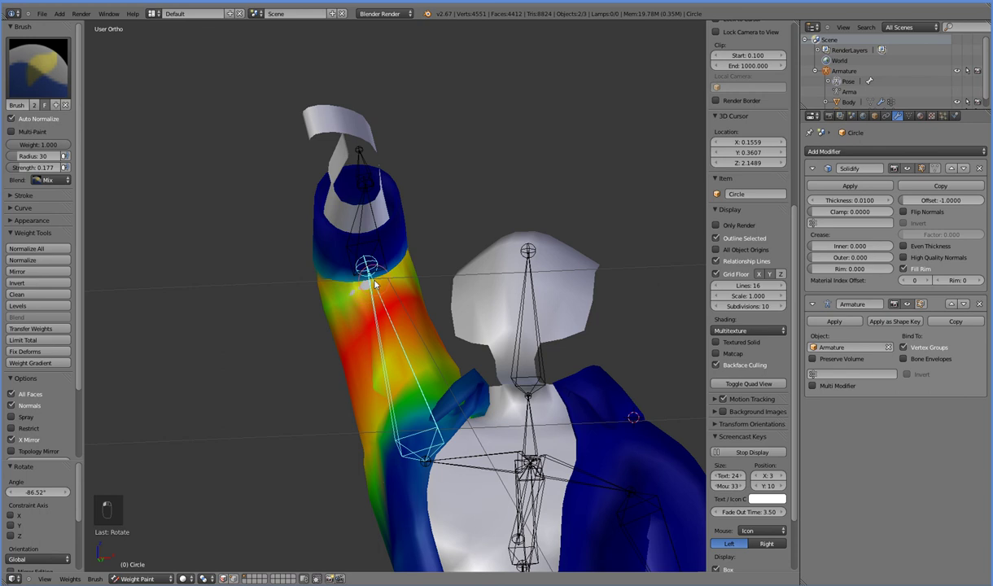
Select the right forearm bone and brush full weight over the back of the sleeve's elbow where the body pokes through
middle_drag(444, 271, 344, 306)
right_click(456, 213)
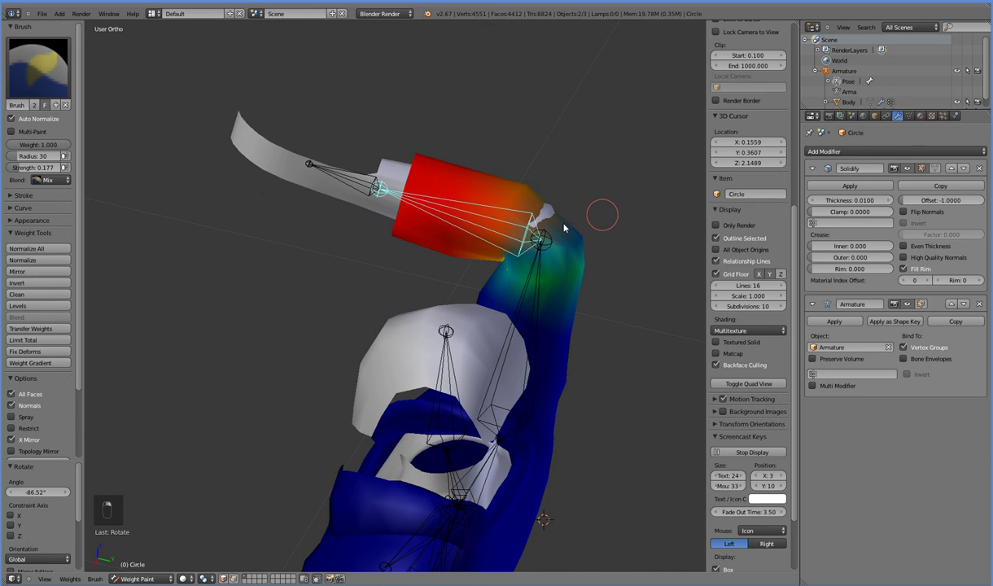
middle_drag(564, 229, 549, 244)
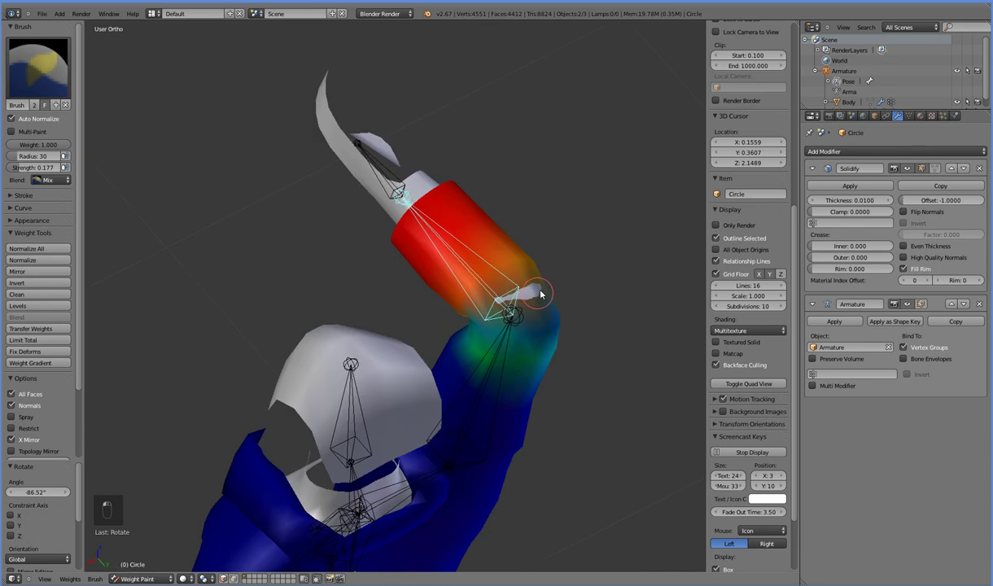
mouse_move(553, 315)
mouse_down()
mouse_move(549, 325)
mouse_move(523, 324)
mouse_move(536, 323)
mouse_up()
mouse_move(570, 331)
middle_down()
mouse_move(542, 283)
mouse_move(511, 260)
mouse_move(493, 284)
mouse_move(530, 344)
middle_up()
scroll(539, 279, up, 2)
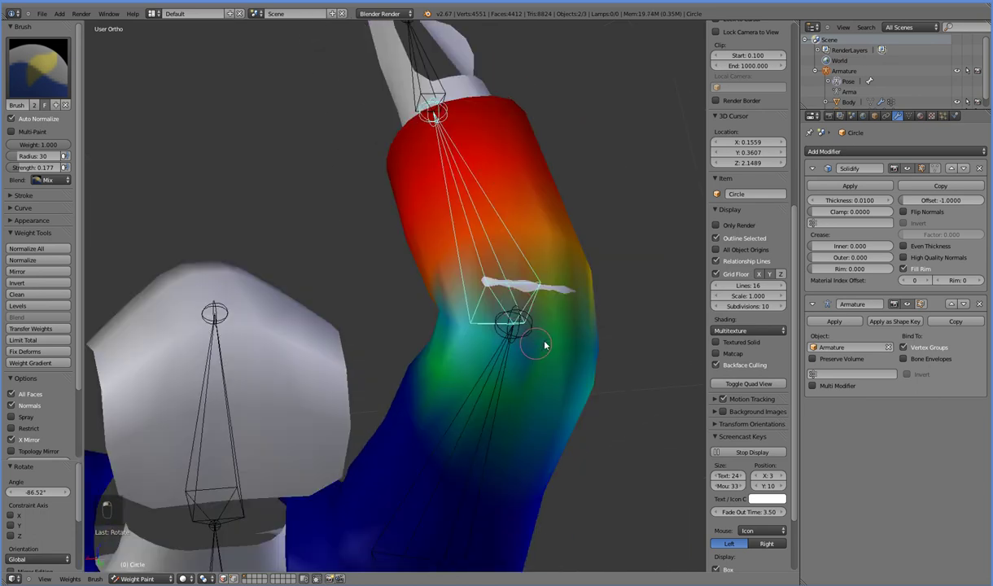
click(525, 337)
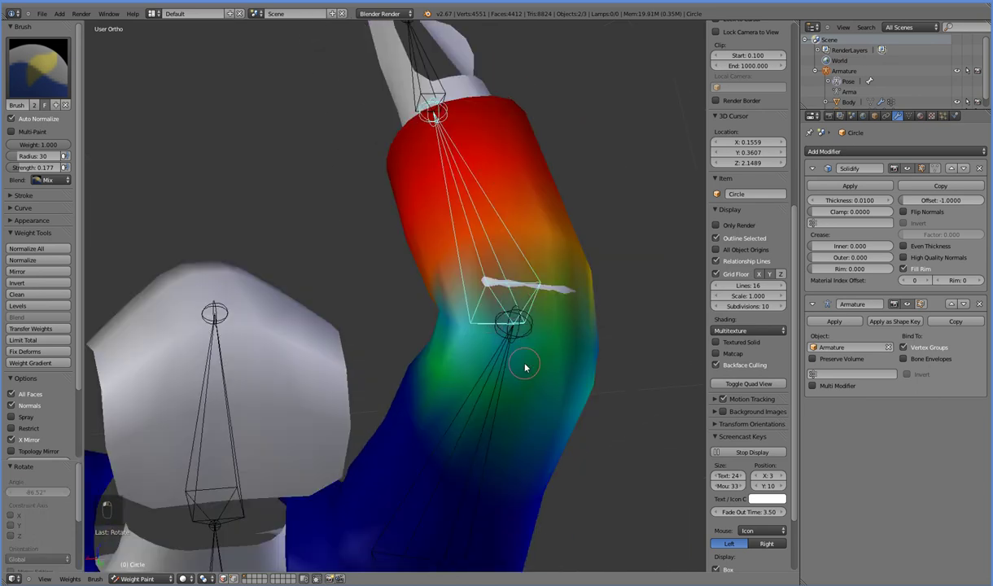
mouse_move(571, 354)
mouse_down()
mouse_move(580, 340)
mouse_move(526, 337)
mouse_up()
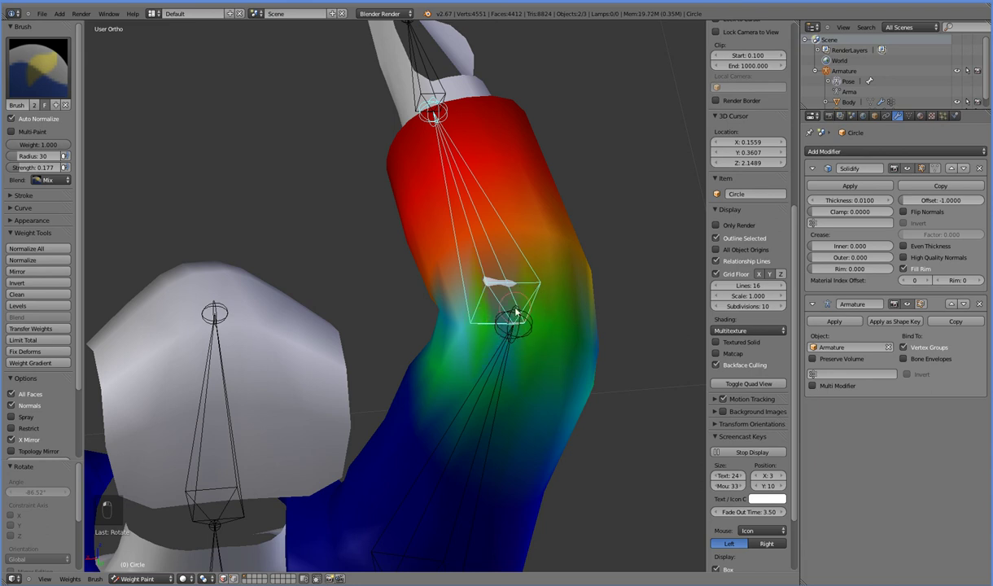
drag(514, 326, 505, 330)
Rotate the right forearm bone about 18.8° as seen from the front, cancelling the first rotation attempt
middle_drag(560, 404, 337, 339)
key(r)
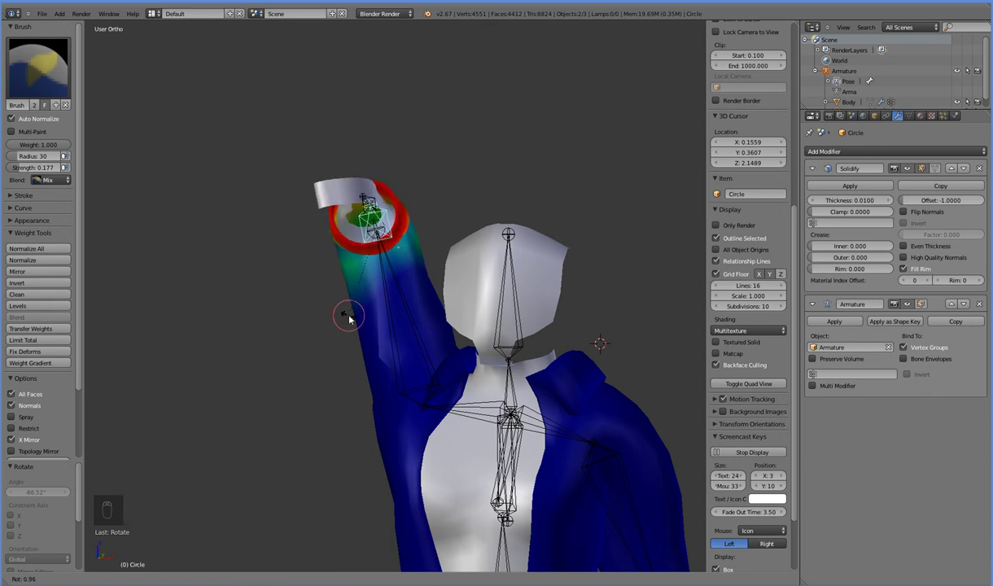
right_click(358, 342)
middle_drag(372, 333, 343, 352)
key(r)
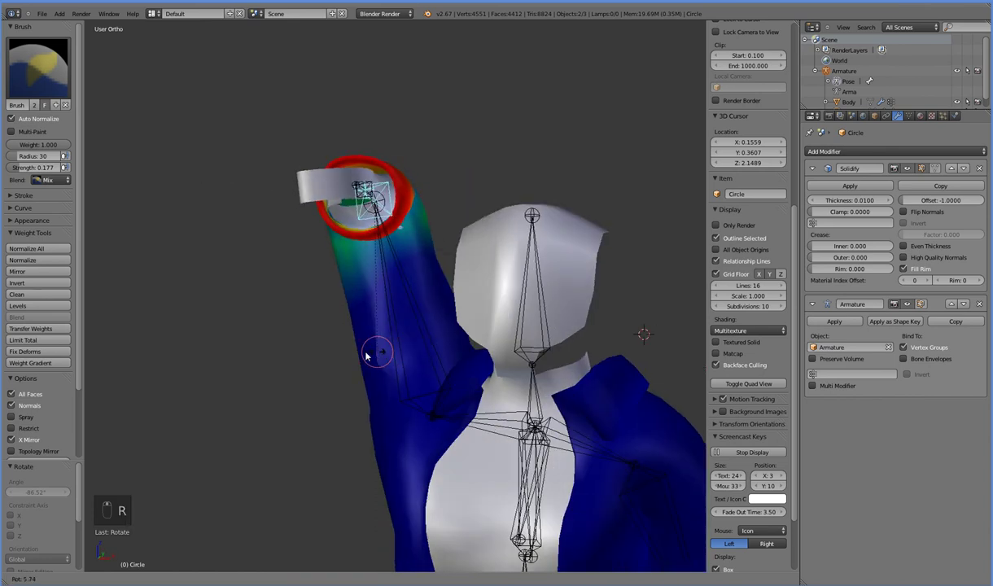
click(339, 350)
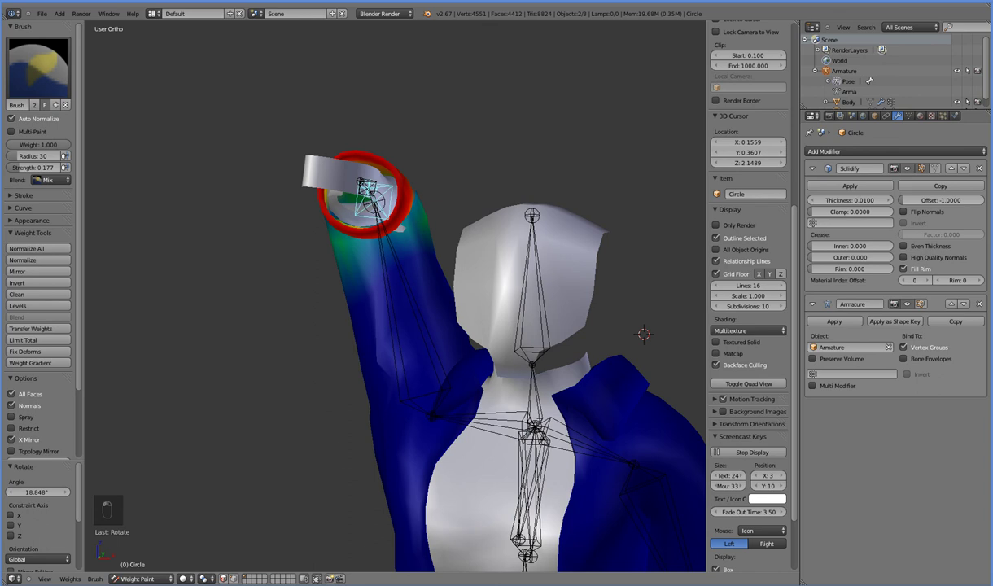
Set the brush weight to 0 and rotate the right forearm bone about -46° to swing the forearm toward the head
drag(50, 147, 10, 146)
middle_drag(384, 310, 416, 283)
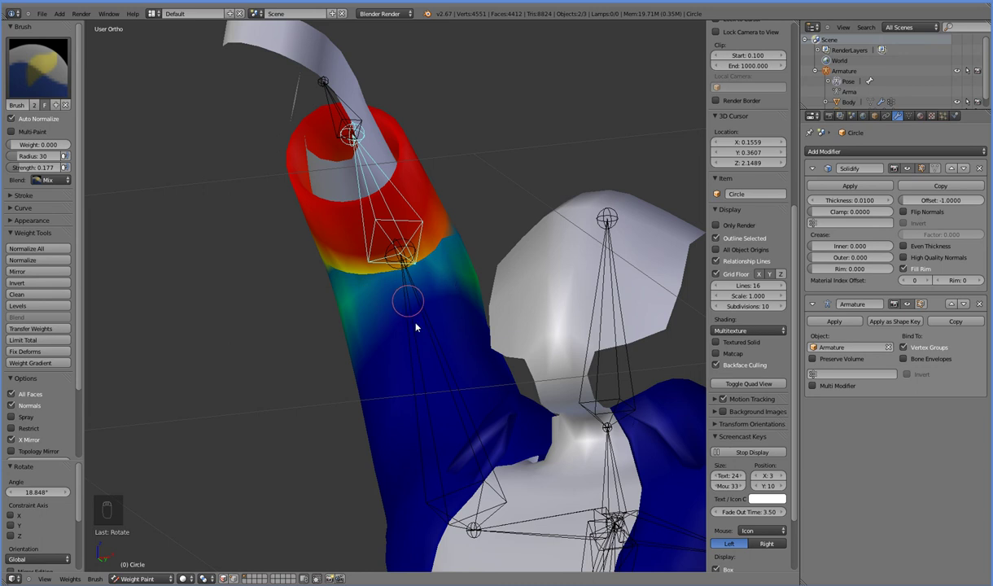
middle_drag(424, 356, 436, 381)
key(r)
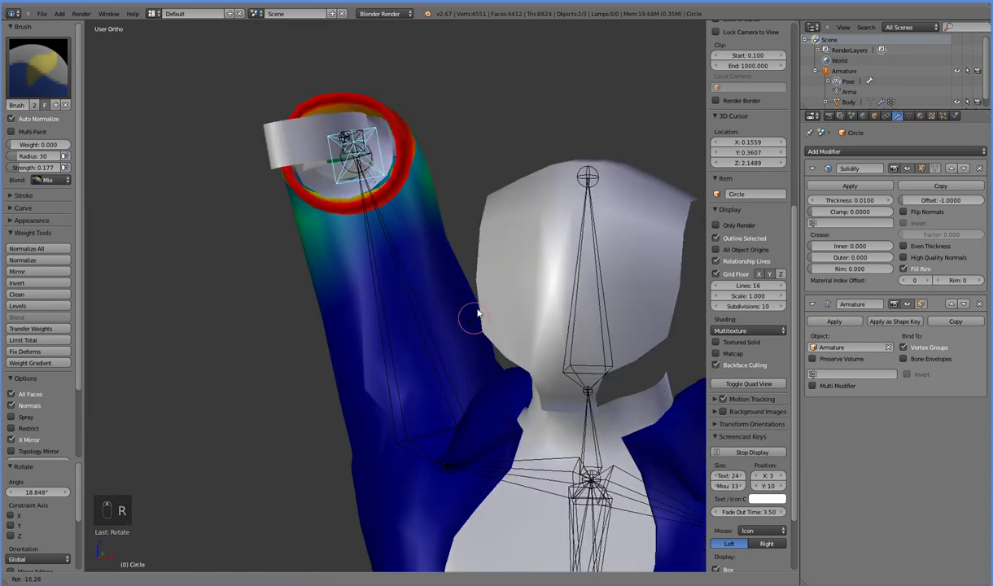
click(491, 225)
middle_drag(450, 270, 389, 265)
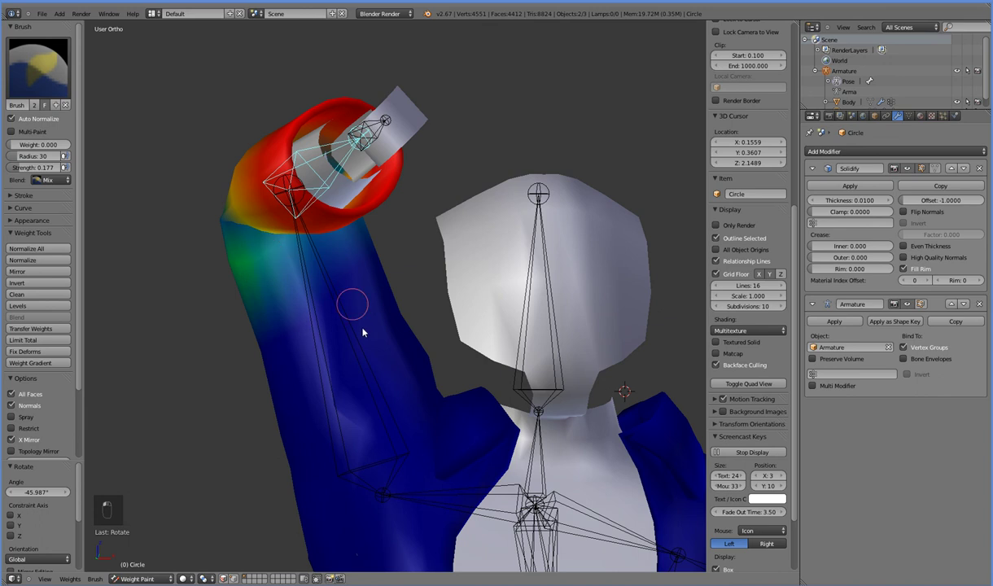
Examine the bent elbow for spots where the body pokes through the sleeve and set the brush weight to 1
middle_drag(364, 332, 386, 309)
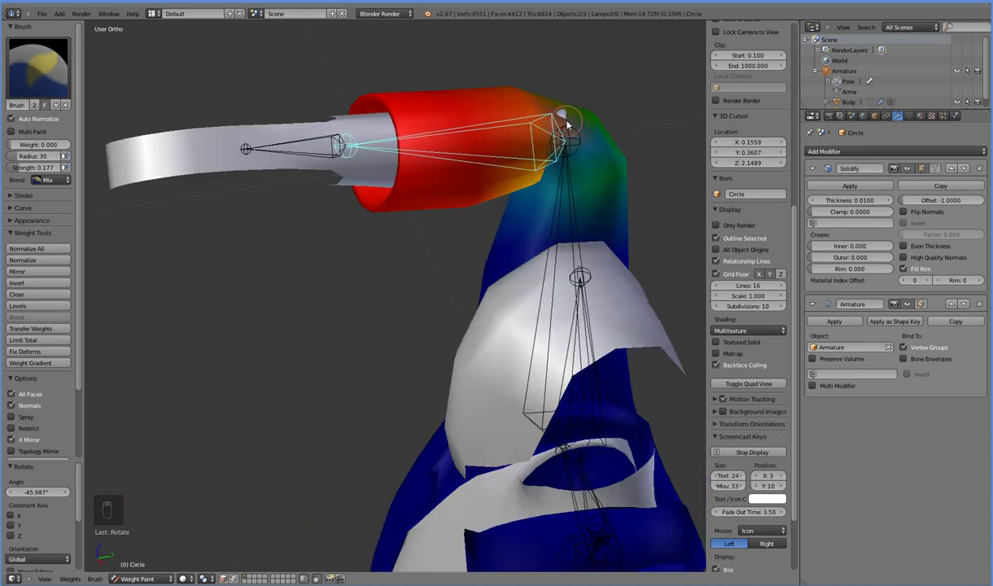
mouse_move(447, 216)
middle_down()
mouse_move(481, 243)
mouse_move(526, 222)
middle_up()
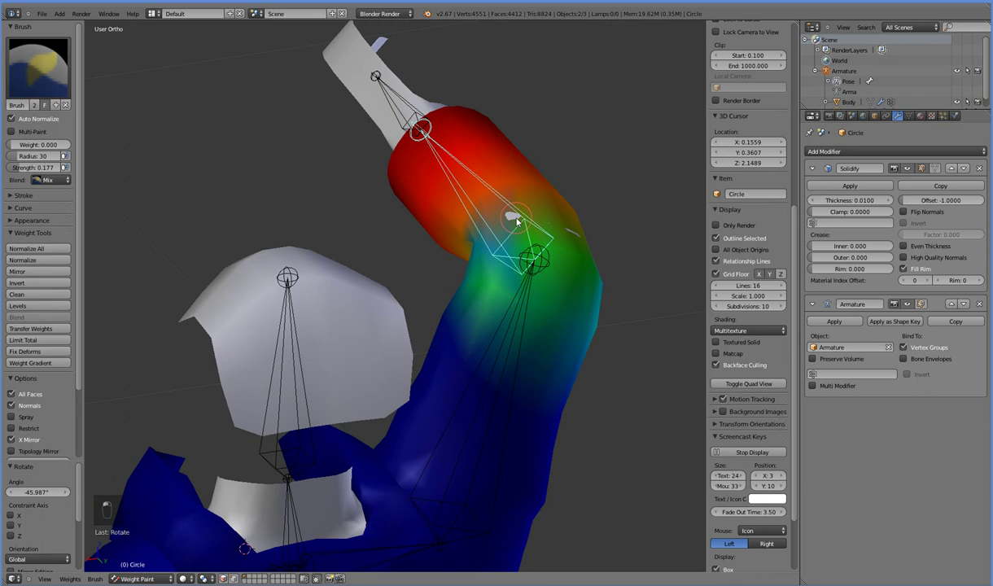
drag(34, 145, 72, 145)
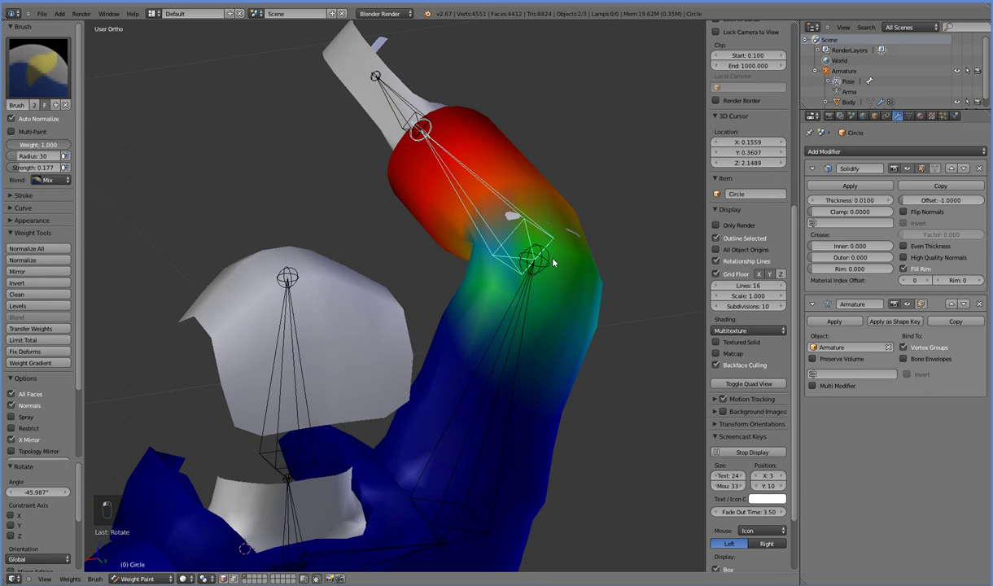
Switch the jacket to Edit Mode and add one centred loop cut around the right sleeve at the elbow
key(Tab)
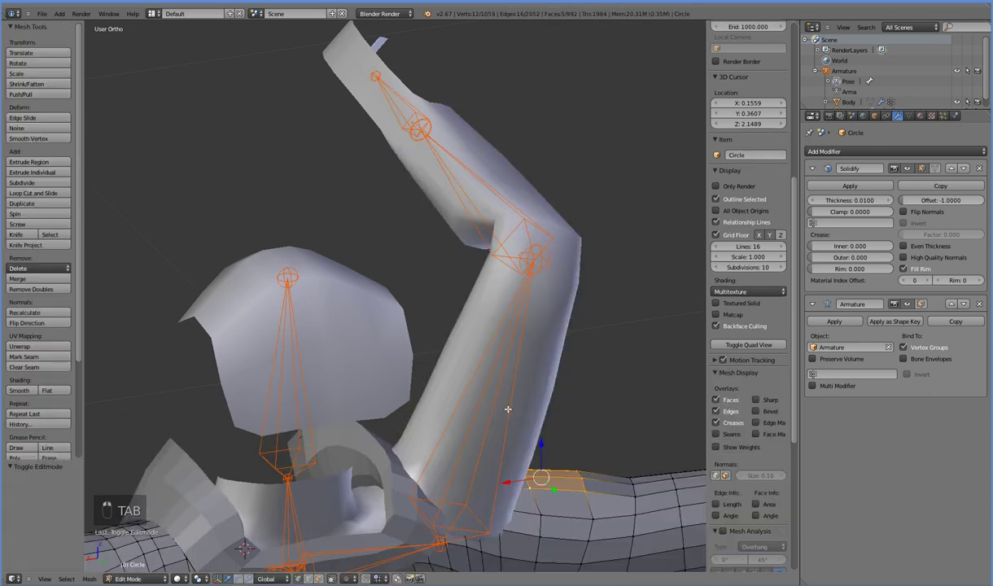
key(Tab)
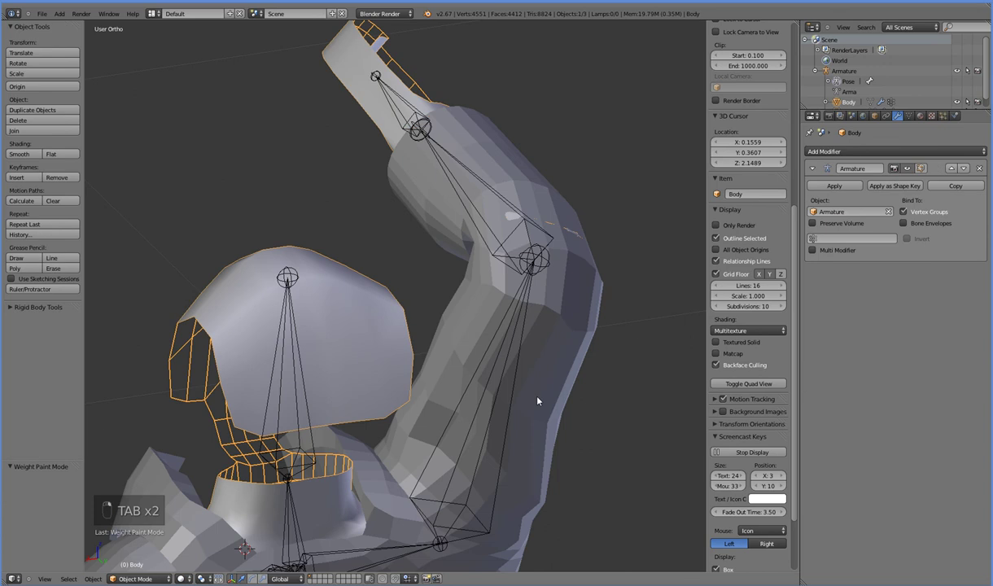
key(Tab)
key(Tab)
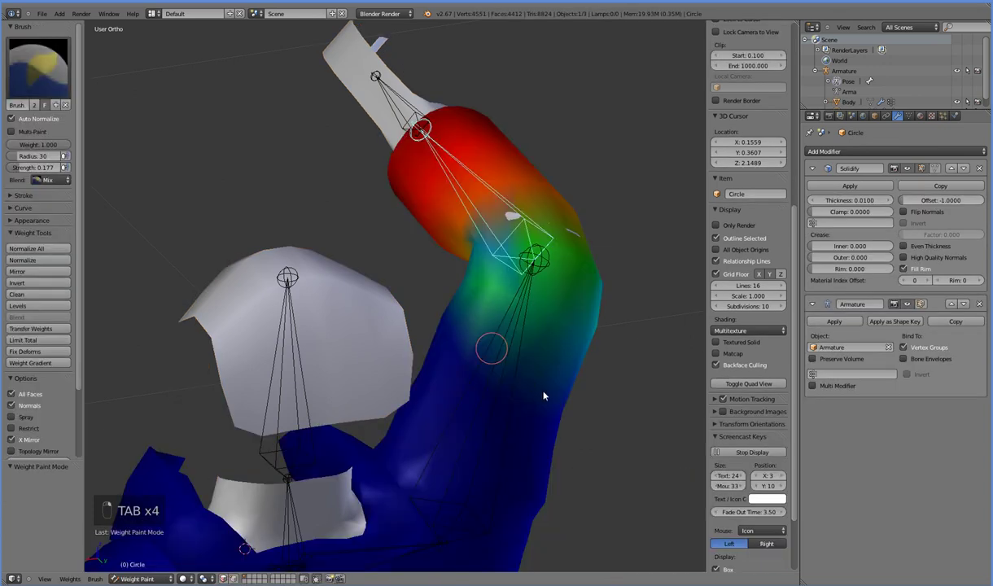
key(Tab)
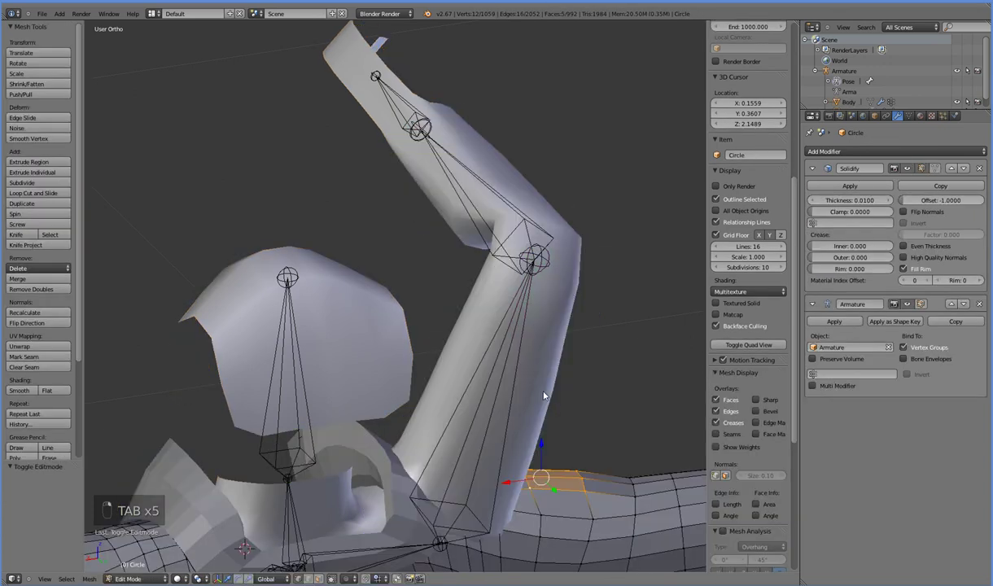
scroll(544, 395, down, 3)
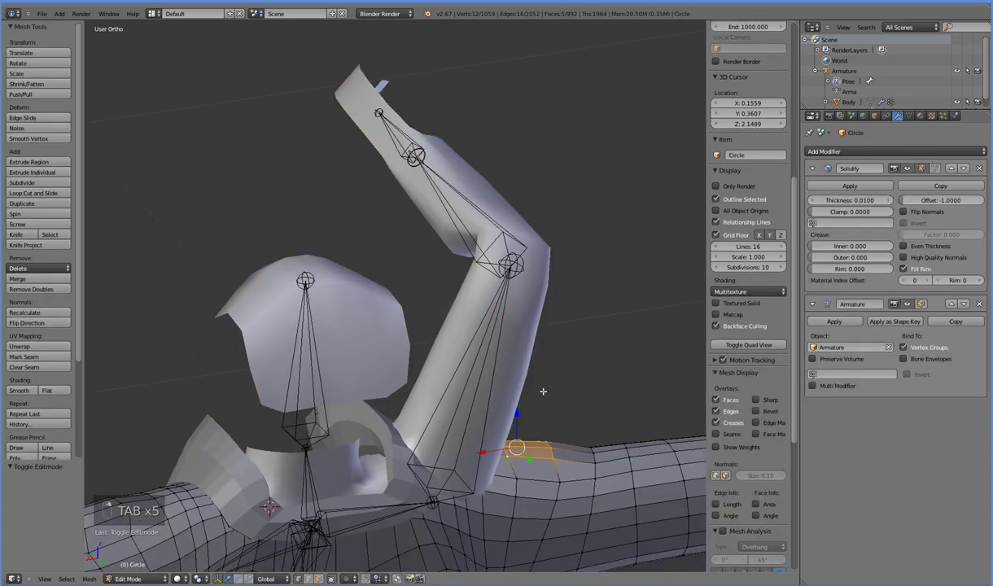
shift+middle_drag(600, 436, 515, 423)
key(ctrl+r)
click(491, 414)
right_click(472, 416)
scroll(470, 419, down, 2)
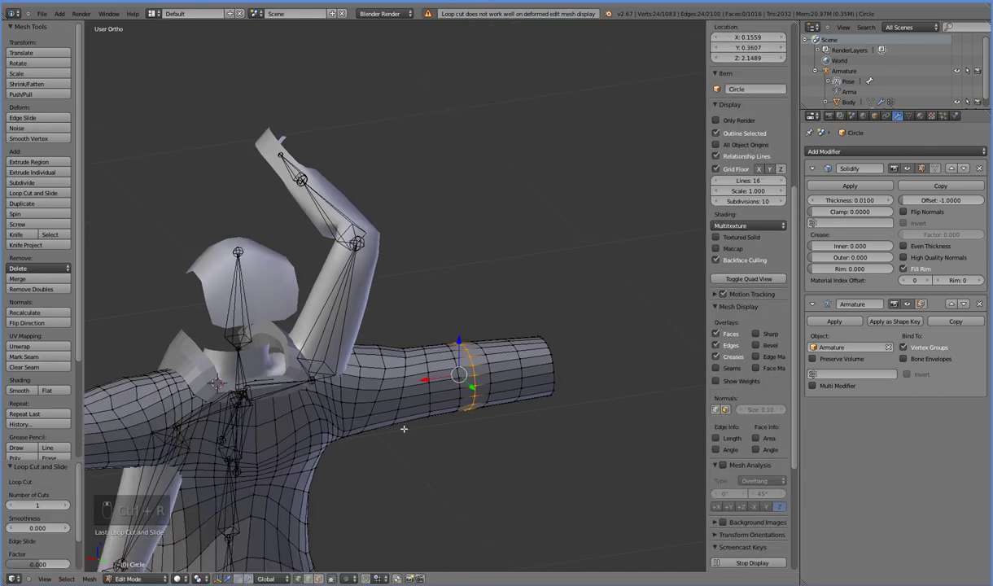
shift+middle_drag(489, 397, 581, 364)
middle_drag(463, 410, 474, 431)
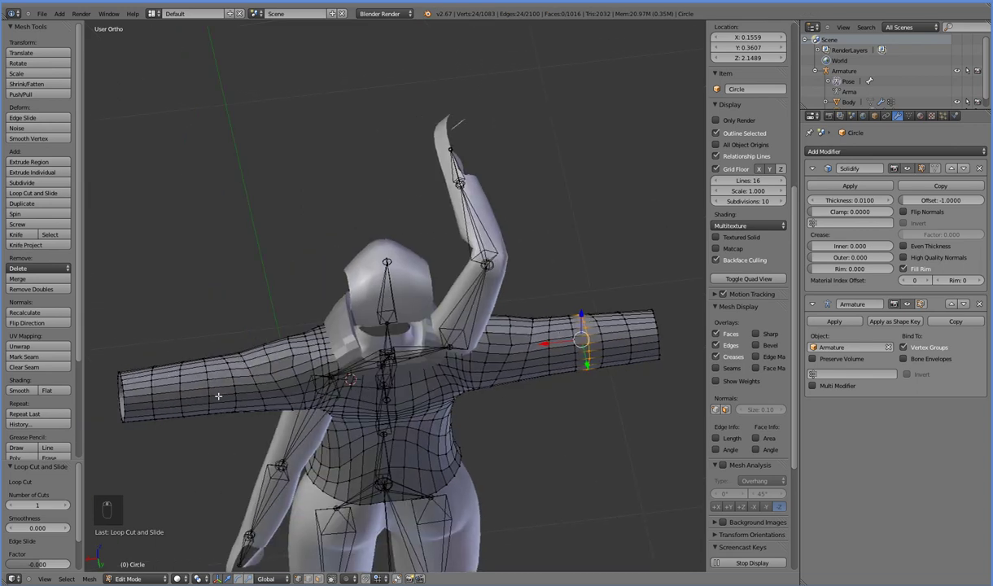
key(ctrl+r)
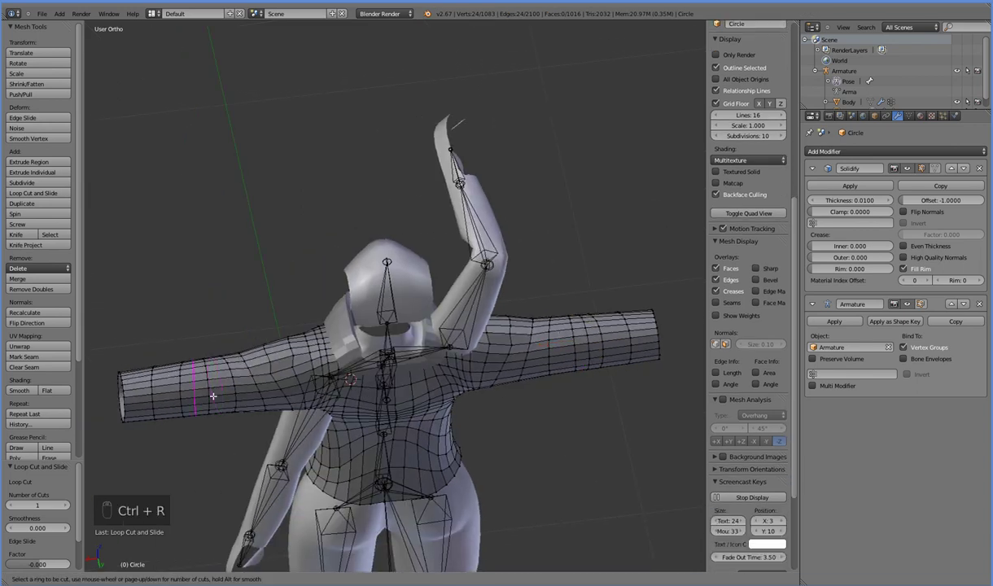
click(213, 396)
right_click(213, 396)
key(KP_3)
key(KP_1)
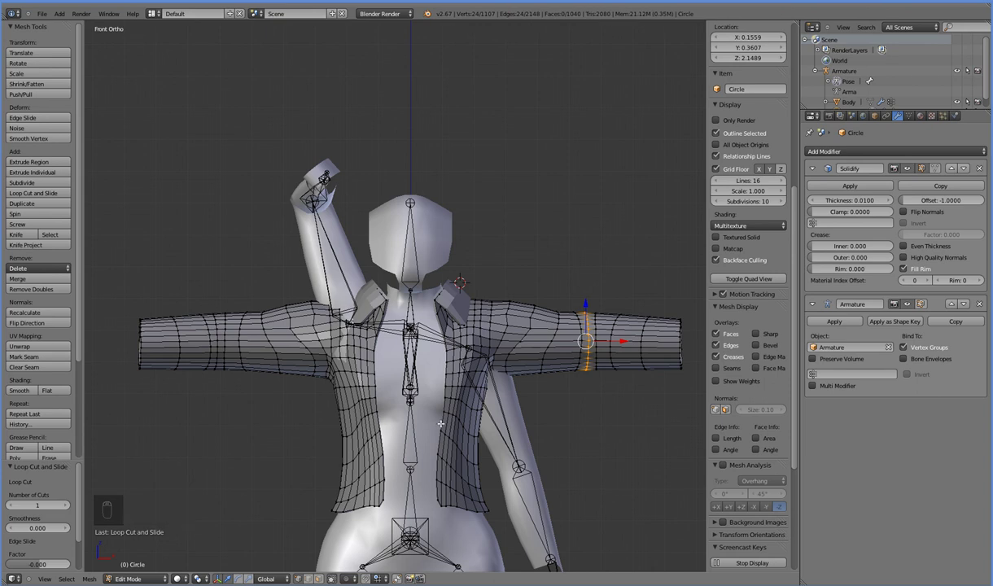
key(ctrl+z)
Add one centred loop cut around the left sleeve just past the elbow and return the jacket to Weight Paint mode
key(ctrl+r)
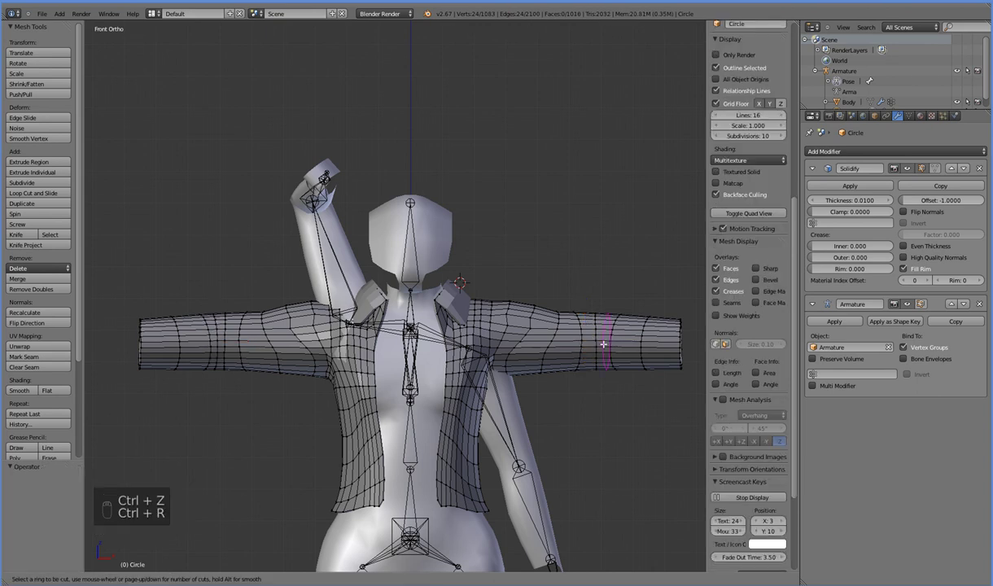
click(576, 329)
right_click(548, 409)
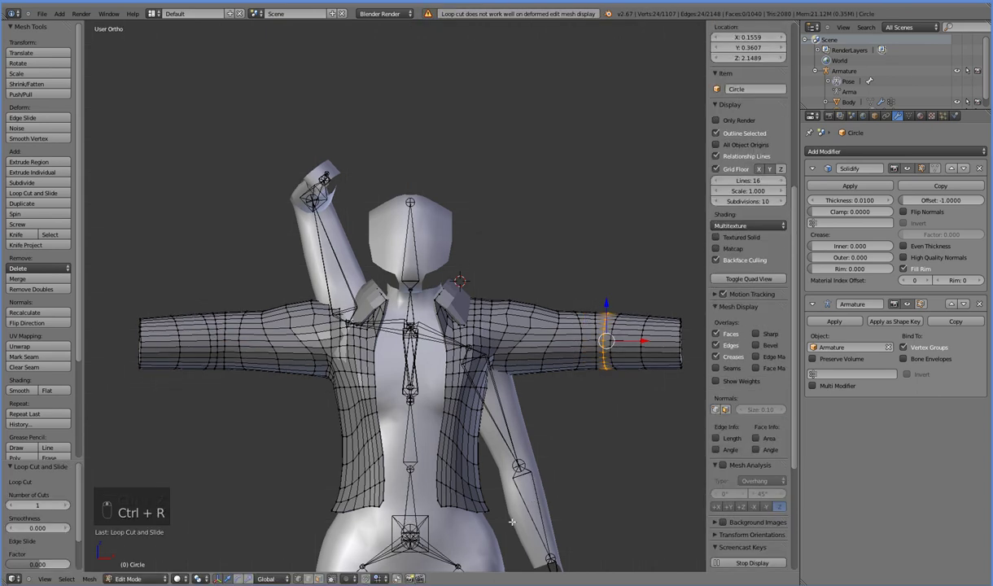
middle_drag(549, 408, 488, 488)
key(Tab)
middle_drag(522, 405, 671, 395)
mouse_move(405, 394)
middle_down()
mouse_move(495, 408)
mouse_move(366, 382)
mouse_move(326, 348)
mouse_move(210, 368)
middle_up()
mouse_move(352, 407)
middle_down()
mouse_move(541, 423)
mouse_move(394, 373)
mouse_move(348, 370)
mouse_move(324, 404)
mouse_move(331, 416)
mouse_move(332, 360)
mouse_move(350, 412)
mouse_move(360, 355)
middle_up()
right_click(360, 355)
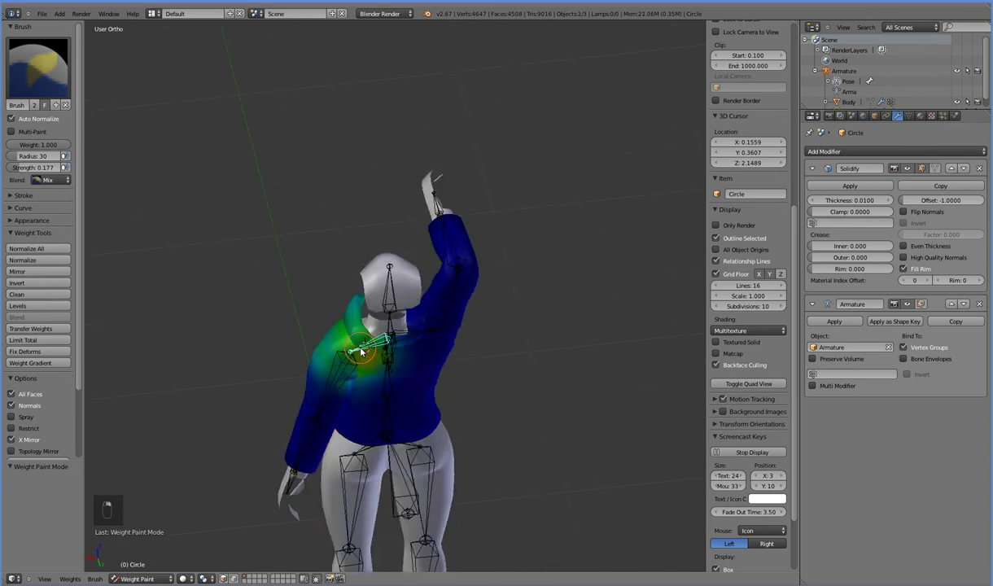
key(r)
right_click(245, 431)
Rotate the left upper arm bone about -127.9° as seen from the front to raise the arm
mouse_move(251, 427)
middle_down()
mouse_move(524, 371)
mouse_move(466, 399)
mouse_move(476, 395)
middle_up()
right_click(476, 395)
key(KP_1)
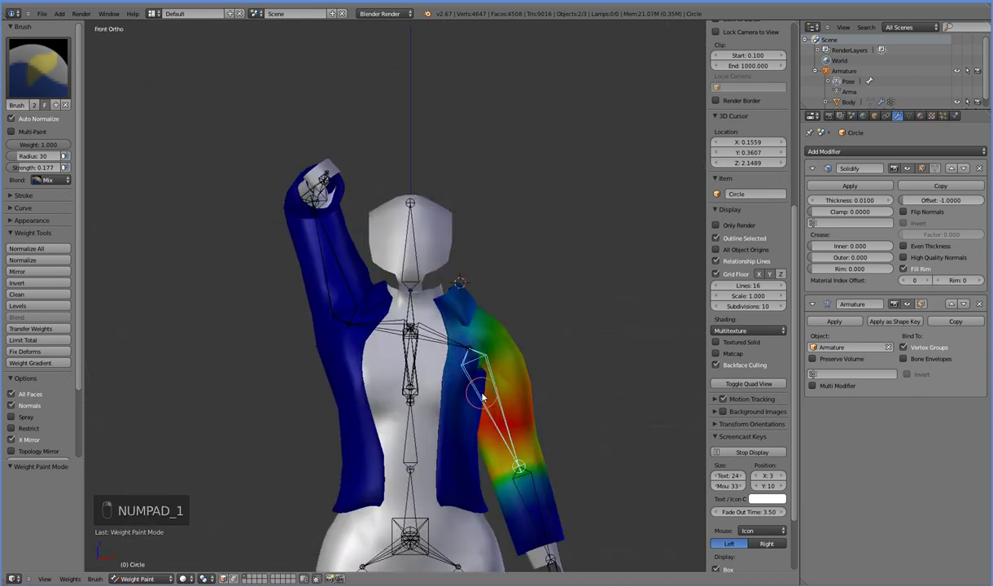
key(r)
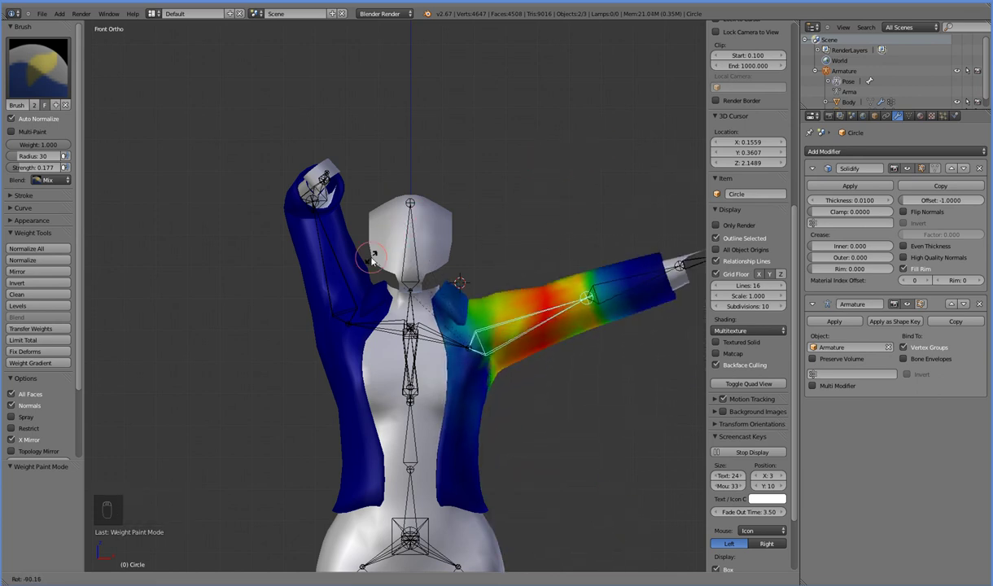
click(332, 326)
Rotate the left shoulder bone about -18.1° as seen from the front
middle_drag(499, 413, 506, 407)
right_click(432, 348)
key(KP_1)
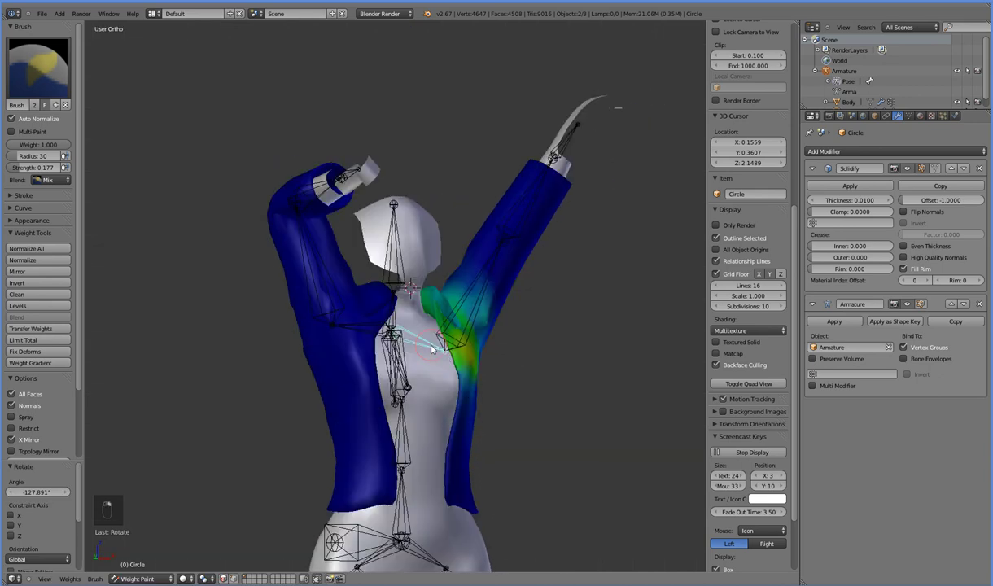
key(r)
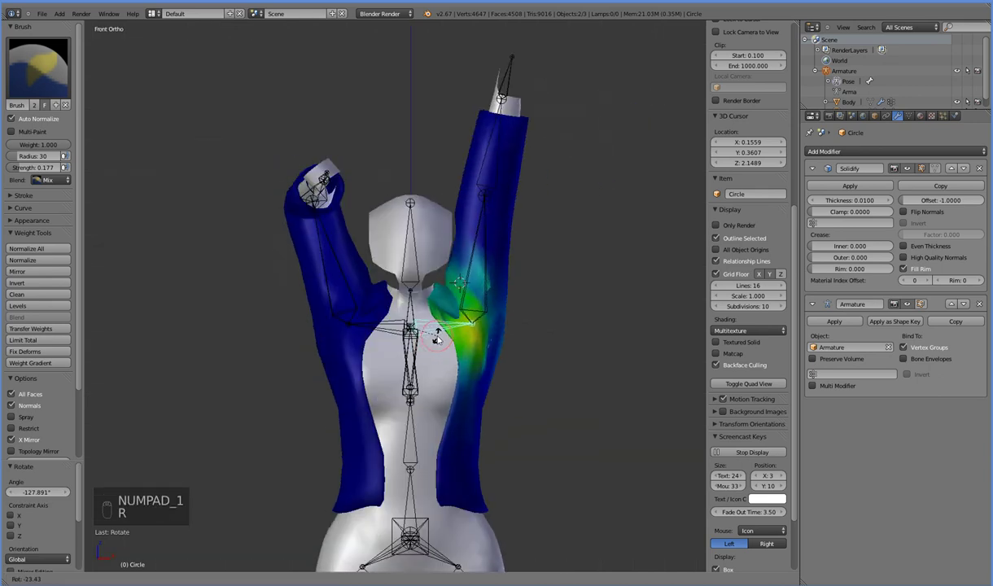
click(444, 333)
scroll(403, 506, down, 2)
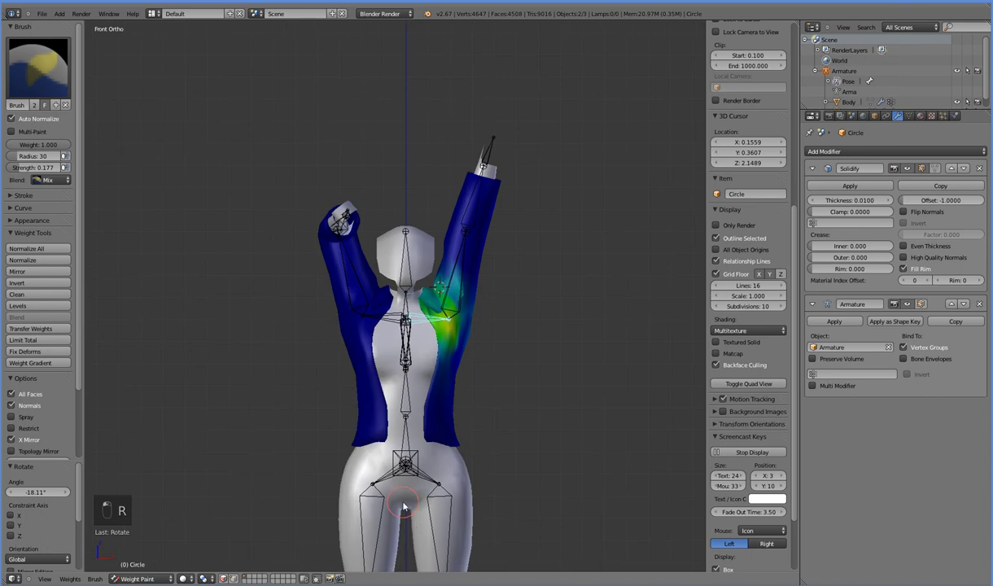
Pose the legs by rotating the left and right thigh bones, and turn the right hip bone about 9°
right_click(439, 528)
key(r)
click(419, 520)
right_click(364, 504)
key(r)
click(354, 502)
key(r)
click(383, 460)
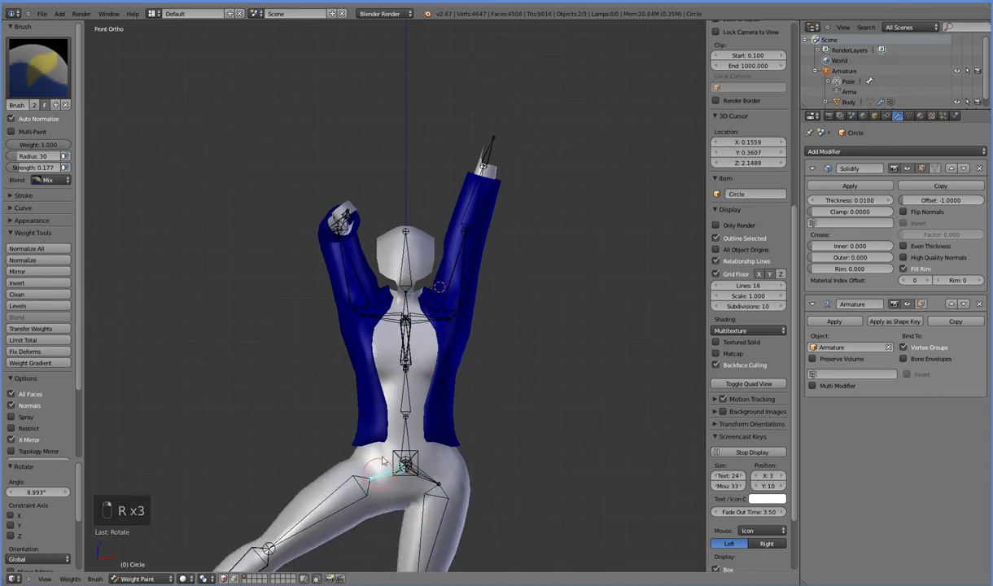
Rotate the lowest spine bone about 12.7° and the spine bone above it about -16.3° in the front view
right_click(405, 428)
key(r)
click(411, 379)
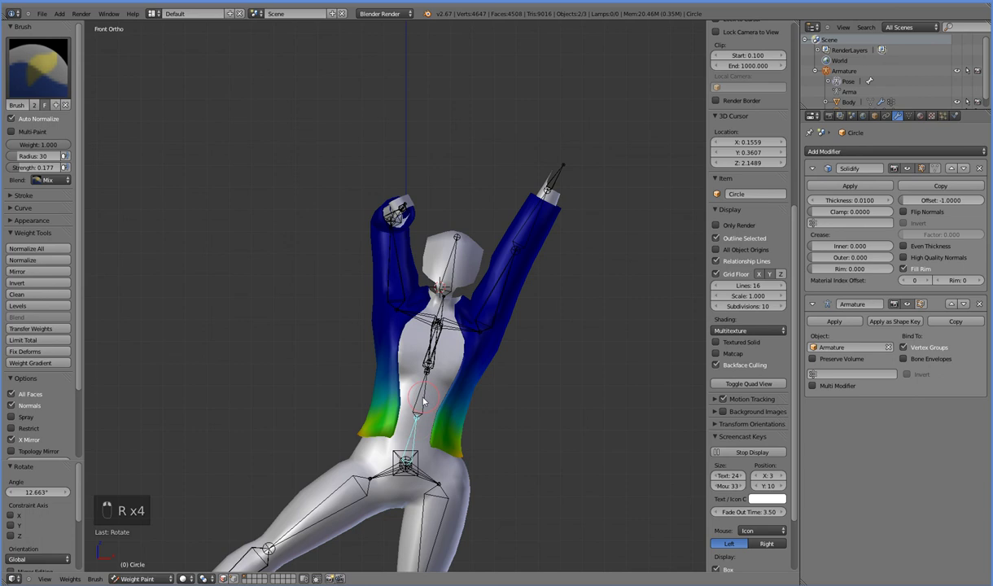
right_click(417, 381)
key(r)
click(397, 363)
Rotate the chest bone about -16.5° as seen from the front
right_click(394, 358)
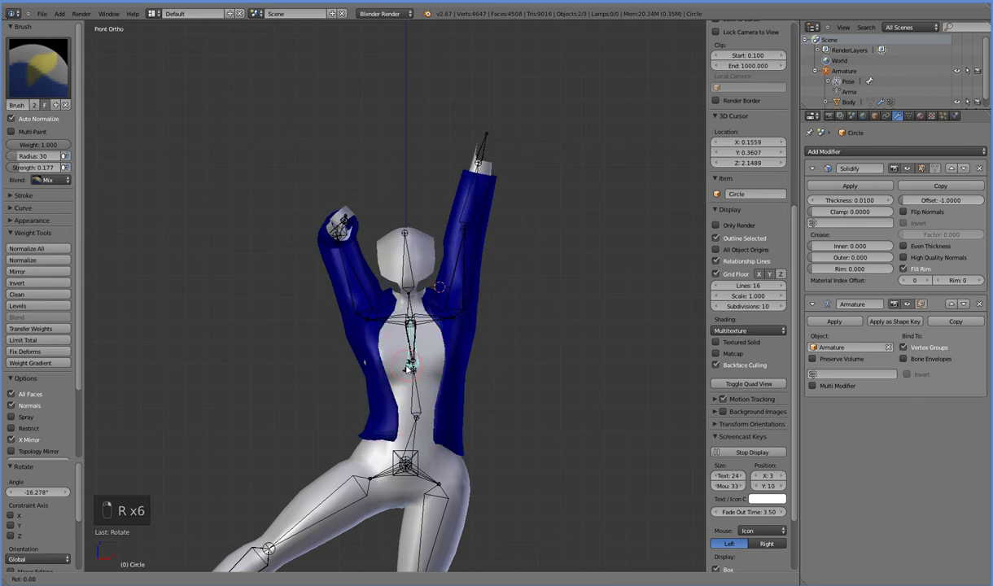
key(r)
click(406, 370)
click(407, 370)
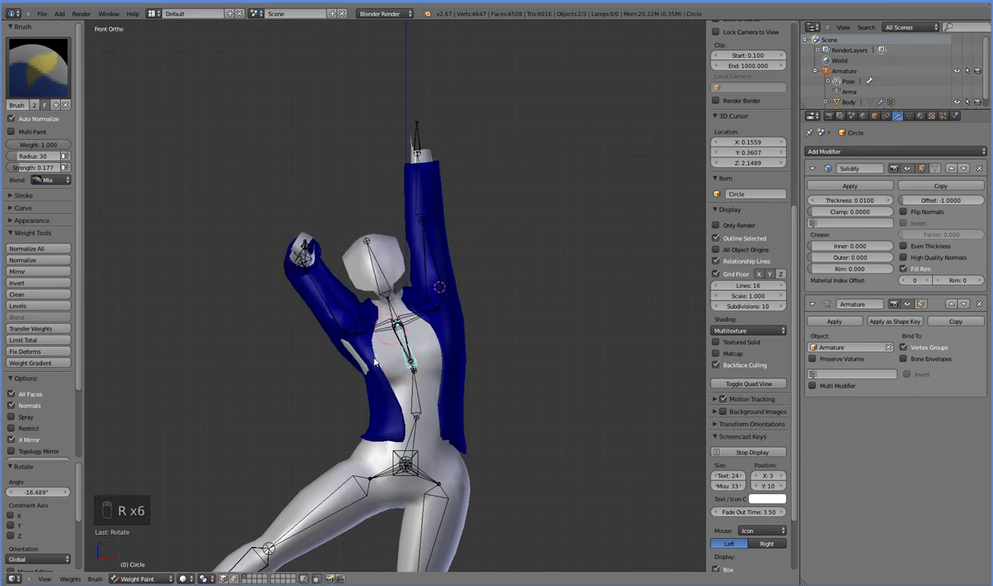
Paint weight 1 for the chest bone on the jacket's right side, covering the skin exposed below the armpit
middle_drag(376, 362, 386, 342)
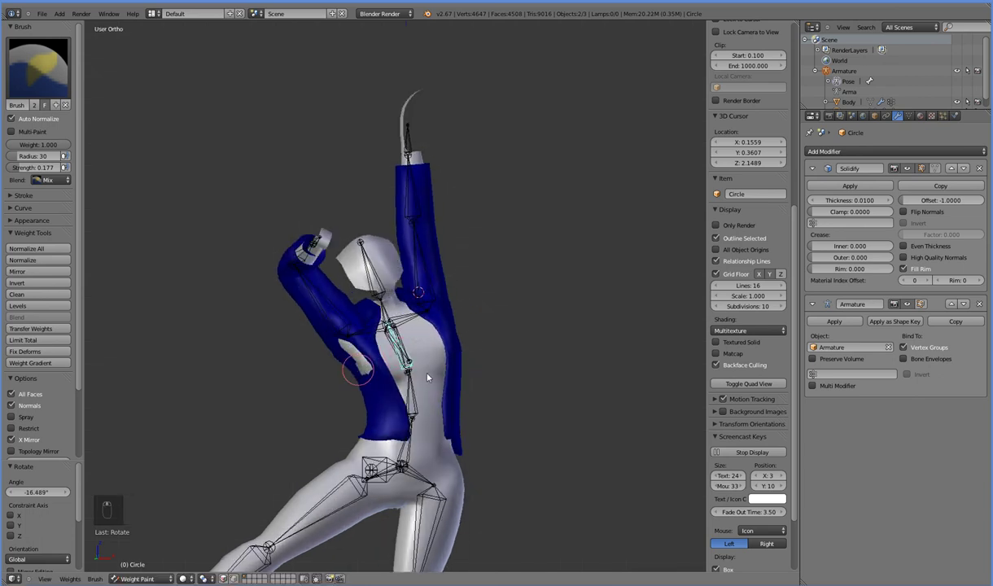
mouse_move(427, 376)
middle_down()
mouse_move(406, 421)
mouse_move(432, 396)
middle_up()
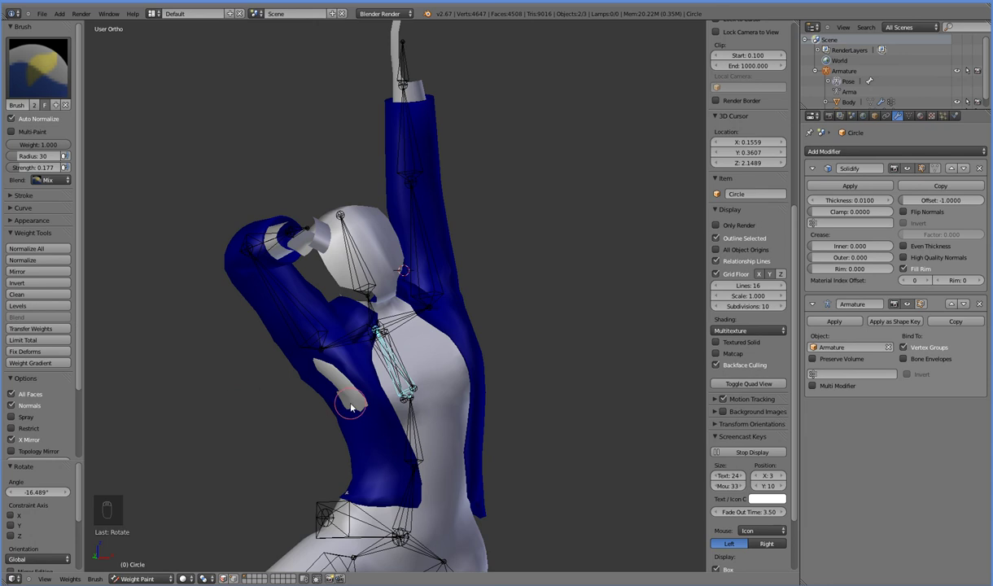
mouse_move(350, 403)
mouse_down()
mouse_move(307, 348)
mouse_move(368, 418)
mouse_move(350, 390)
mouse_move(380, 413)
mouse_move(360, 413)
mouse_move(384, 407)
mouse_move(387, 488)
mouse_up()
mouse_move(381, 492)
middle_down()
mouse_move(320, 512)
mouse_move(451, 322)
middle_up()
middle_drag(468, 394, 460, 395)
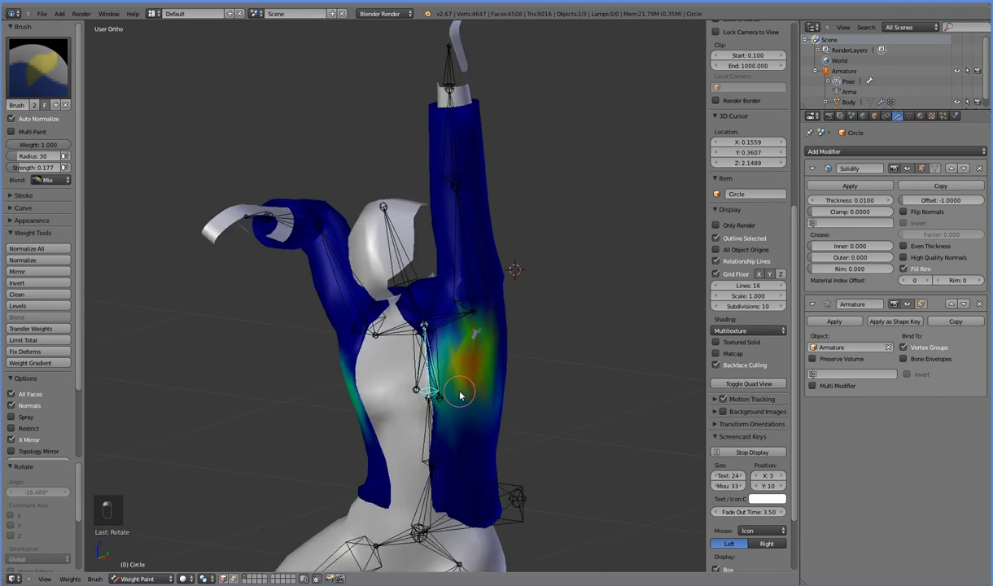
Set the brush weight to 0 and reduce the chest bone's influence just beneath the left armpit
drag(54, 148, 12, 145)
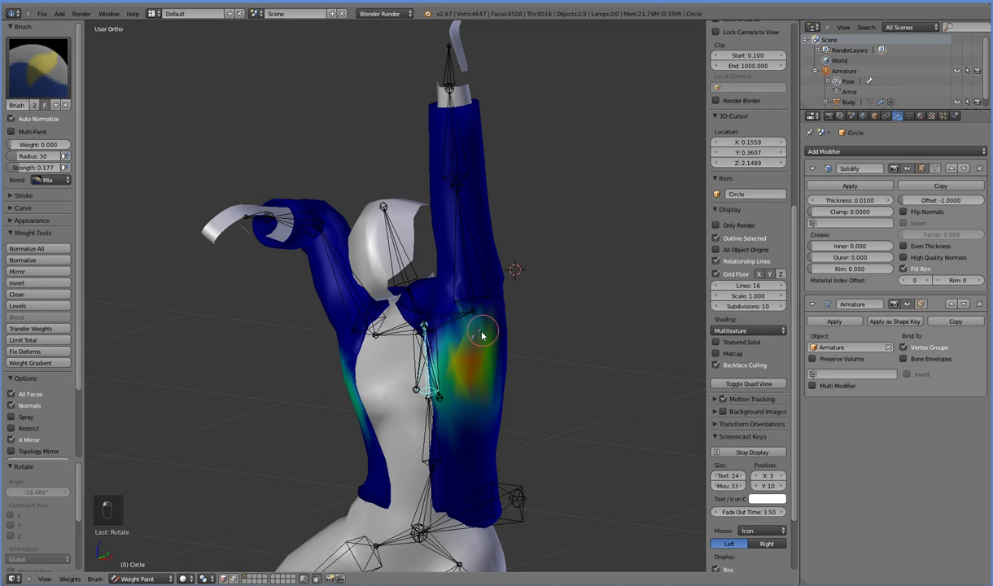
mouse_move(482, 334)
mouse_down()
mouse_move(473, 341)
mouse_move(465, 324)
mouse_move(481, 346)
mouse_move(462, 325)
mouse_move(460, 340)
mouse_up()
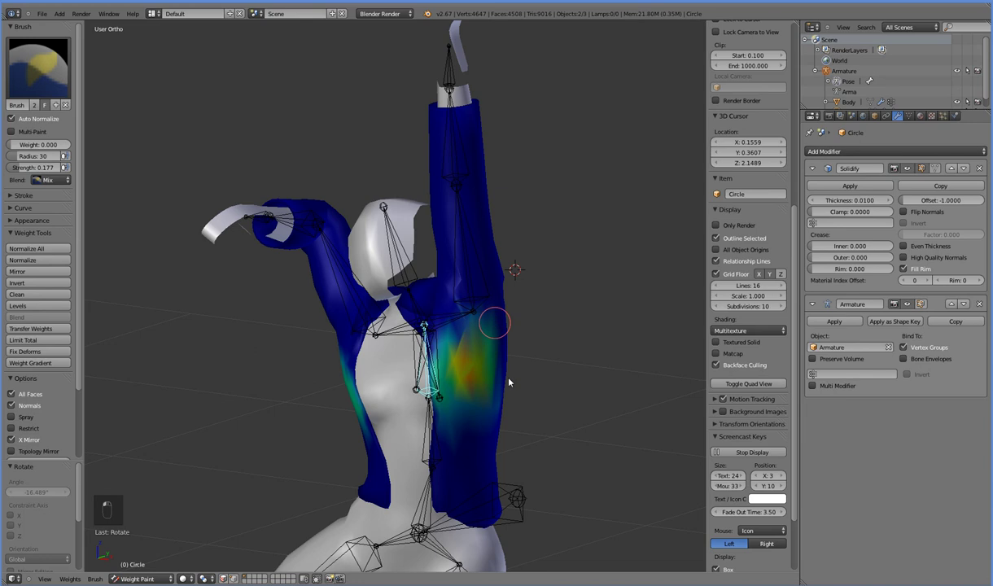
mouse_move(274, 445)
middle_down()
mouse_move(362, 463)
mouse_move(403, 446)
mouse_move(381, 444)
mouse_move(351, 462)
middle_up()
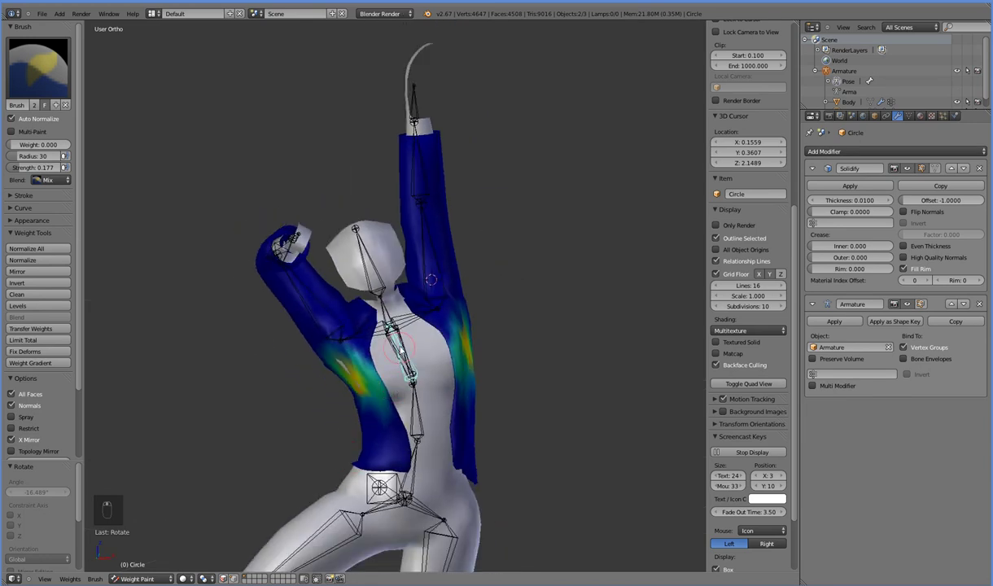
Rotate the bone controlling the jacket's front about 22.5° in the front view and about 27.9° from the side
right_click(400, 350)
right_click(400, 354)
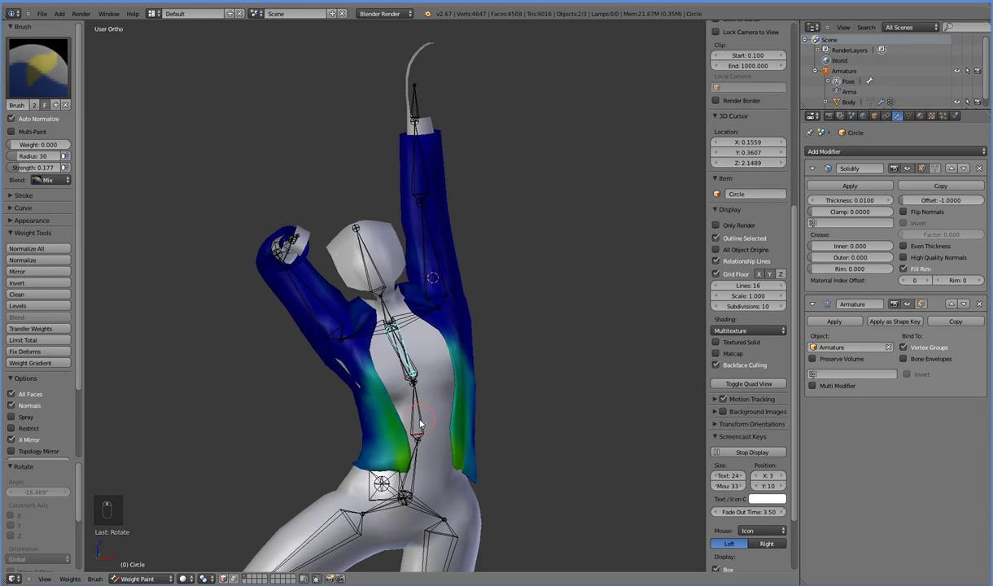
key(KP_1)
key(r)
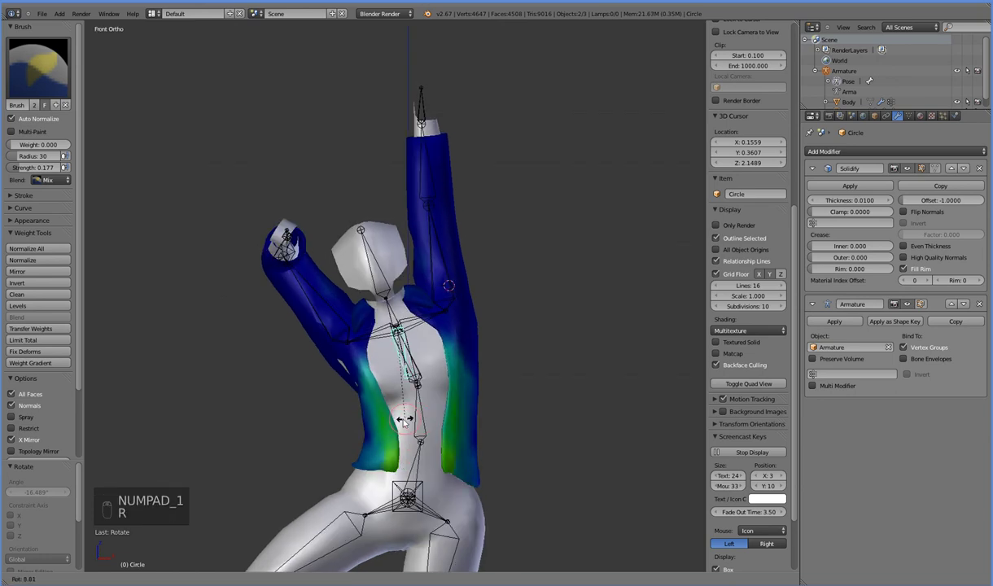
click(385, 421)
middle_drag(384, 421, 300, 421)
key(r)
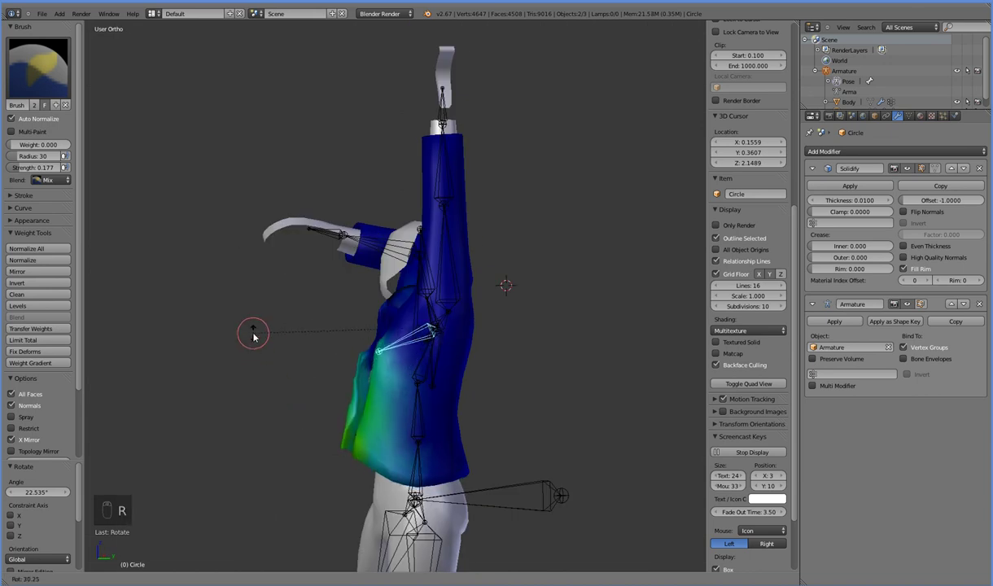
click(252, 348)
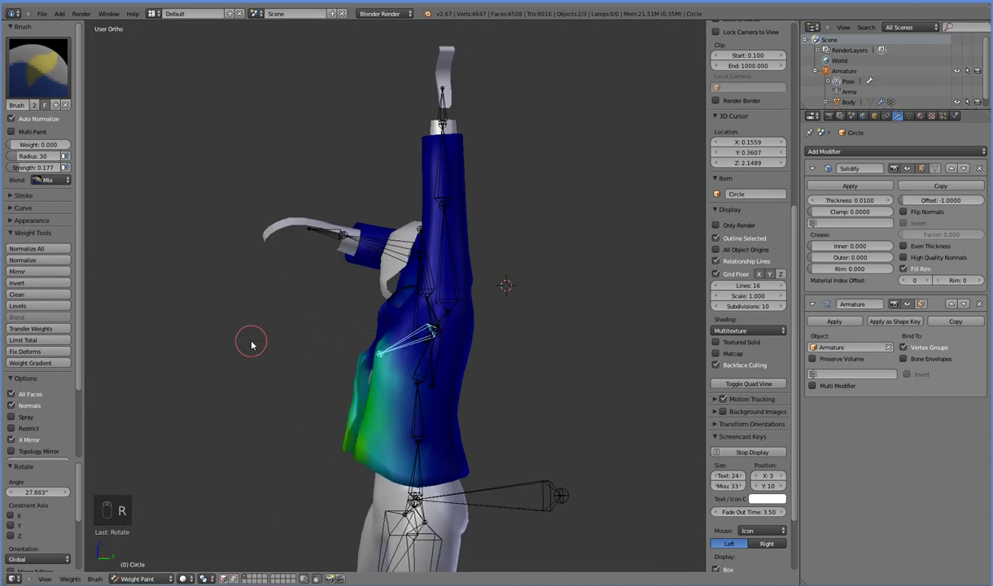
Rotate the bone controlling the jacket's back outward from the side and scale it to 0.430 along Z
right_click(436, 354)
key(r)
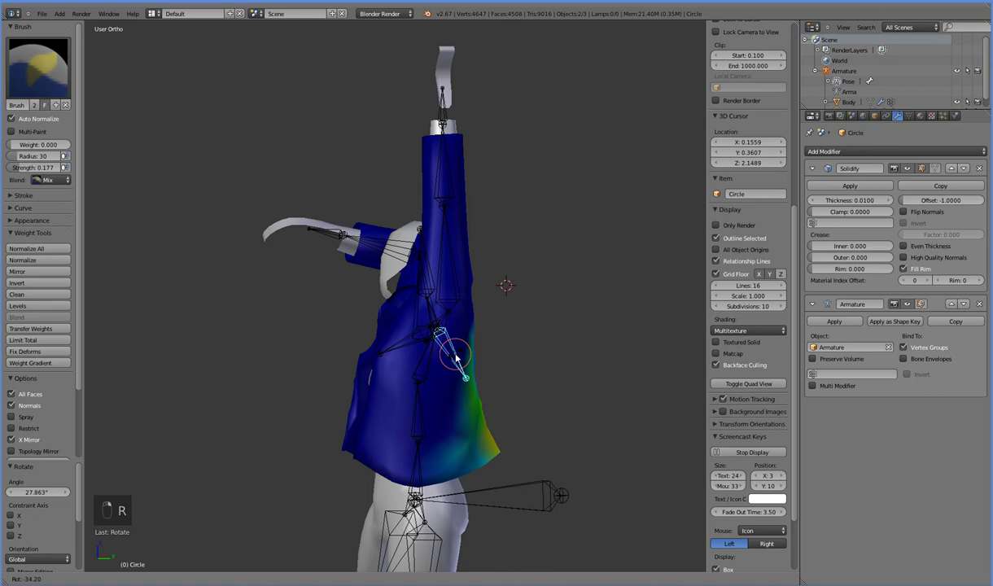
click(456, 366)
middle_drag(470, 379, 414, 382)
key(s)
key(z)
click(468, 379)
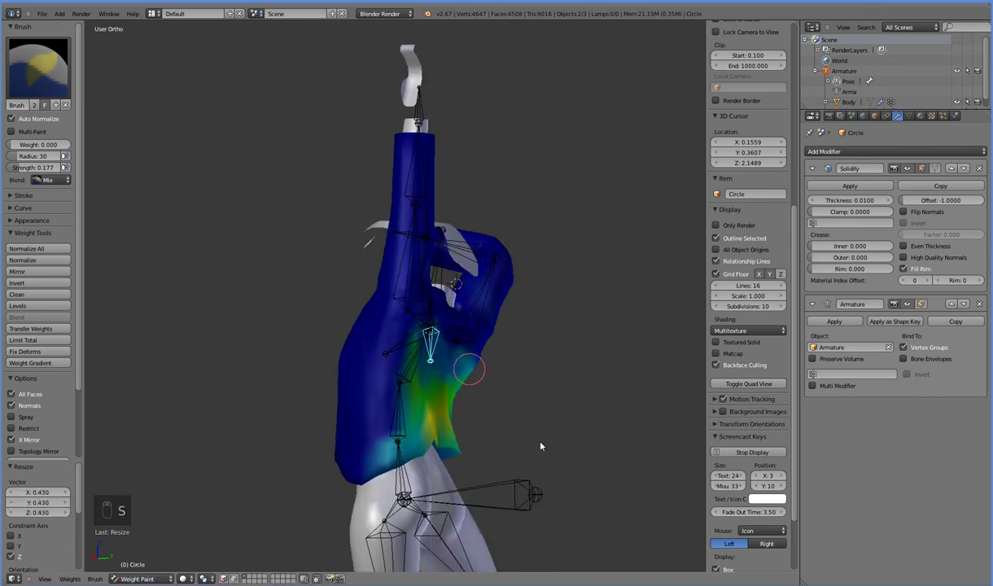
Rotate the left shoulder bone about -25.5° and swing the right shoulder bone as well, viewed from an angle behind the character
middle_drag(541, 446, 484, 437)
middle_drag(432, 502, 436, 541)
right_click(351, 334)
key(r)
click(386, 362)
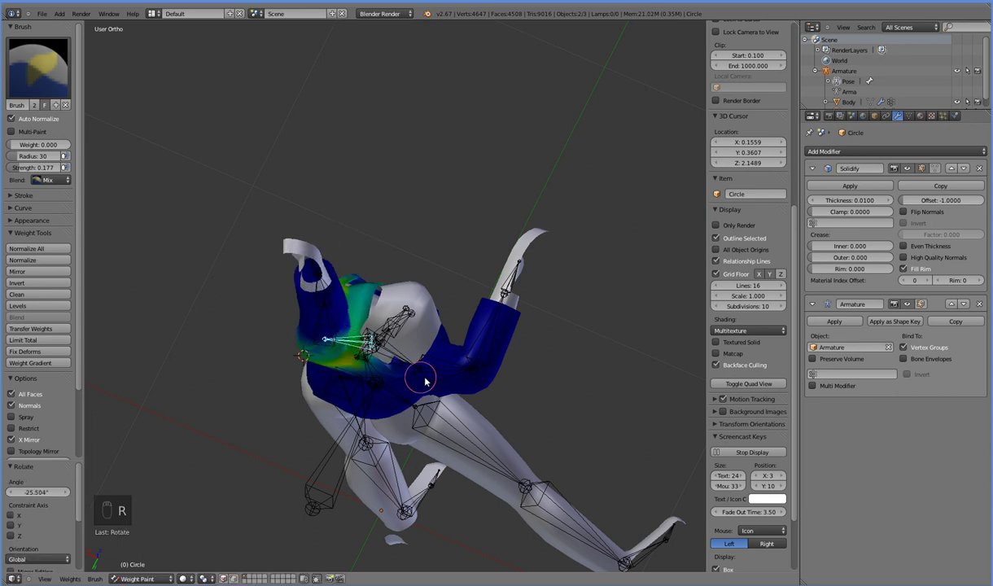
right_click(402, 356)
key(r)
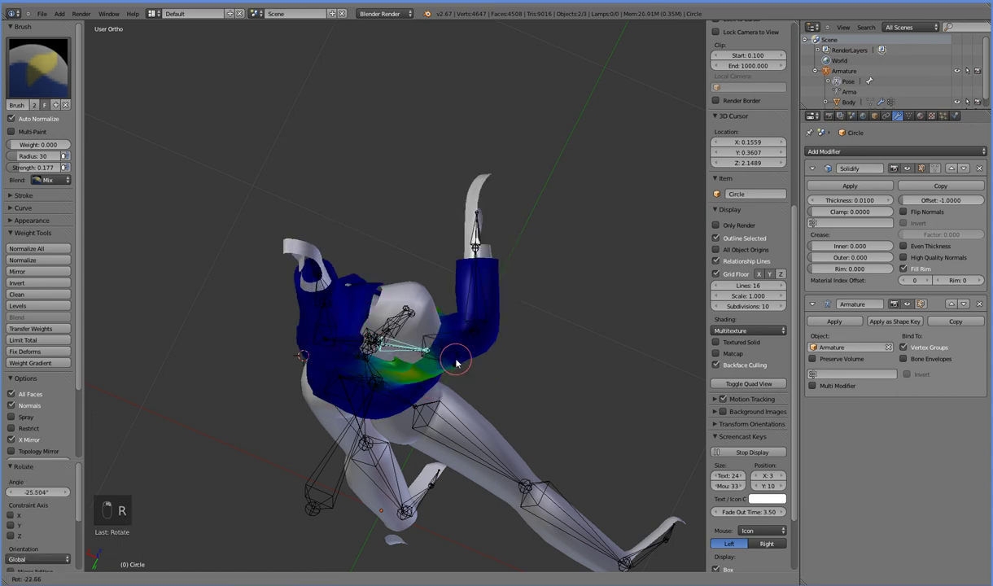
click(454, 353)
Switch the jacket to Object Mode with solid shading, apply smooth shading and check its surface around the pose
middle_drag(455, 358, 392, 466)
key(z)
key(z)
click(136, 578)
click(147, 573)
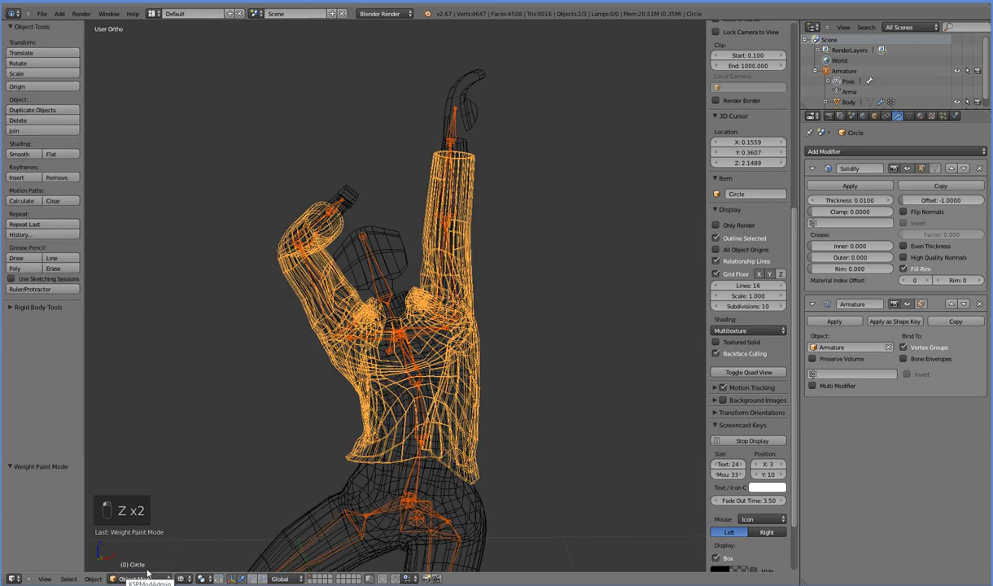
key(z)
mouse_move(520, 440)
middle_down()
mouse_move(500, 461)
mouse_move(117, 290)
middle_up()
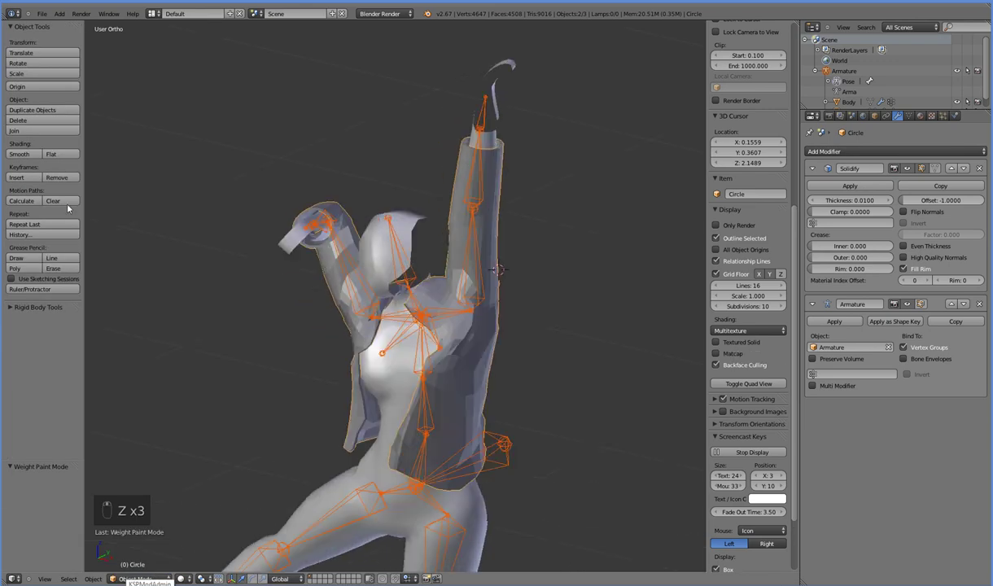
click(20, 154)
mouse_move(284, 337)
middle_down()
mouse_move(319, 355)
mouse_move(350, 344)
mouse_move(358, 376)
middle_up()
middle_drag(348, 309, 405, 315)
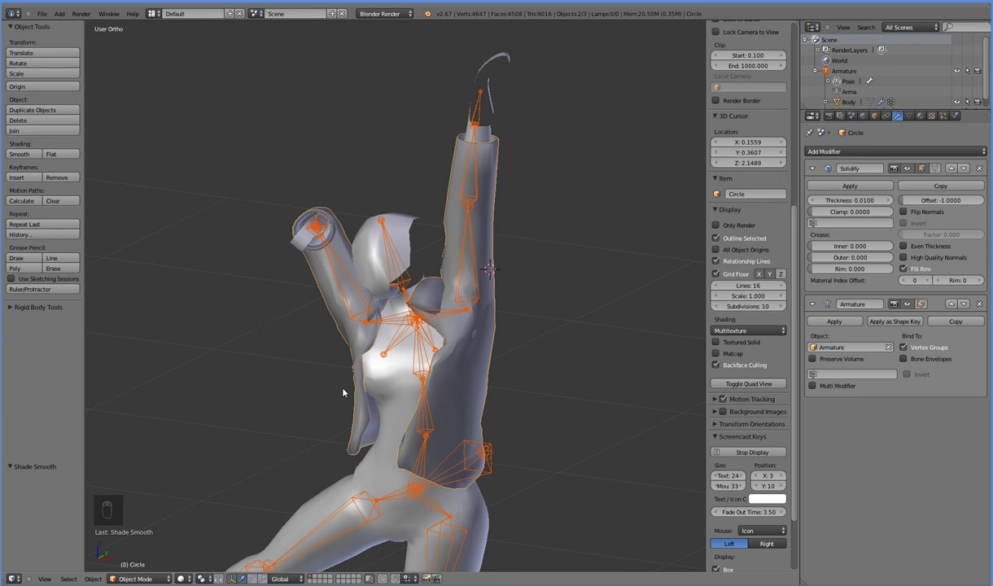
middle_drag(343, 393, 355, 419)
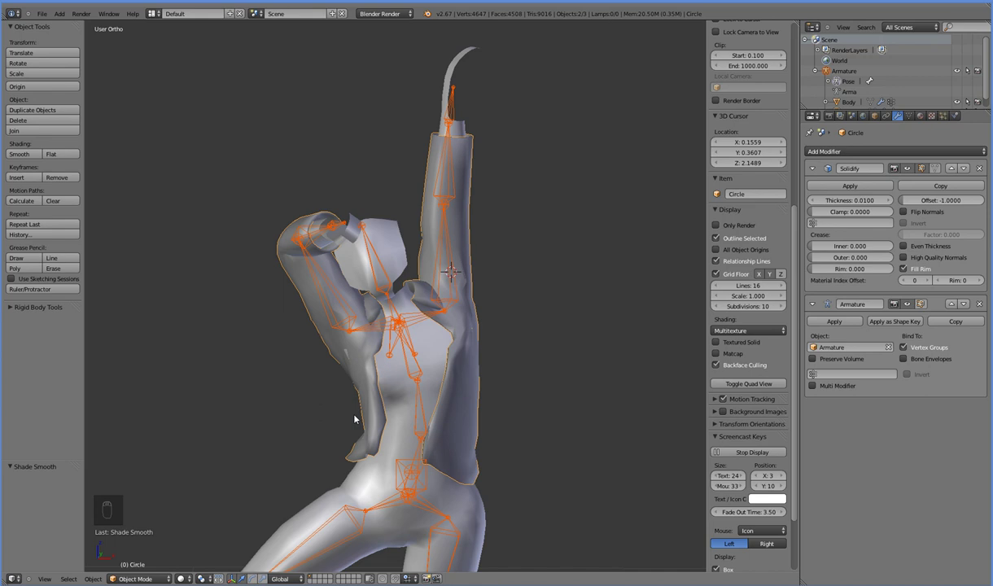
Switch the jacket to Edit Mode and shift two neighbouring vertices beneath the right armpit slightly along X
middle_drag(501, 386, 456, 394)
key(Tab)
middle_drag(366, 364, 420, 357)
scroll(395, 363, up, 2)
right_click(333, 394)
shift+right_click(320, 394)
drag(361, 387, 357, 388)
Move the three vertices just below them about -0.0136 along X and return the jacket to Object Mode
right_click(336, 407)
key(g)
key(x)
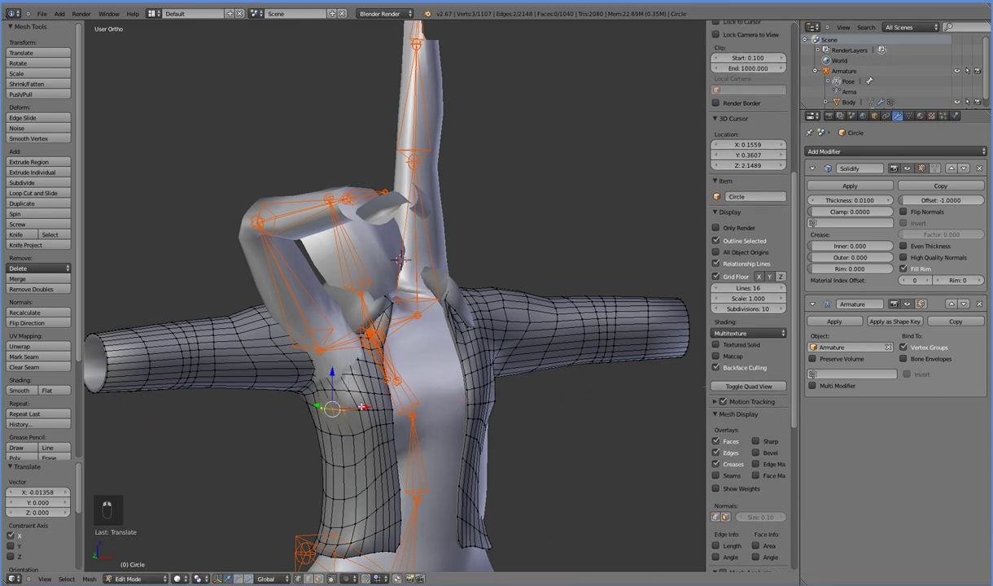
key(Tab)
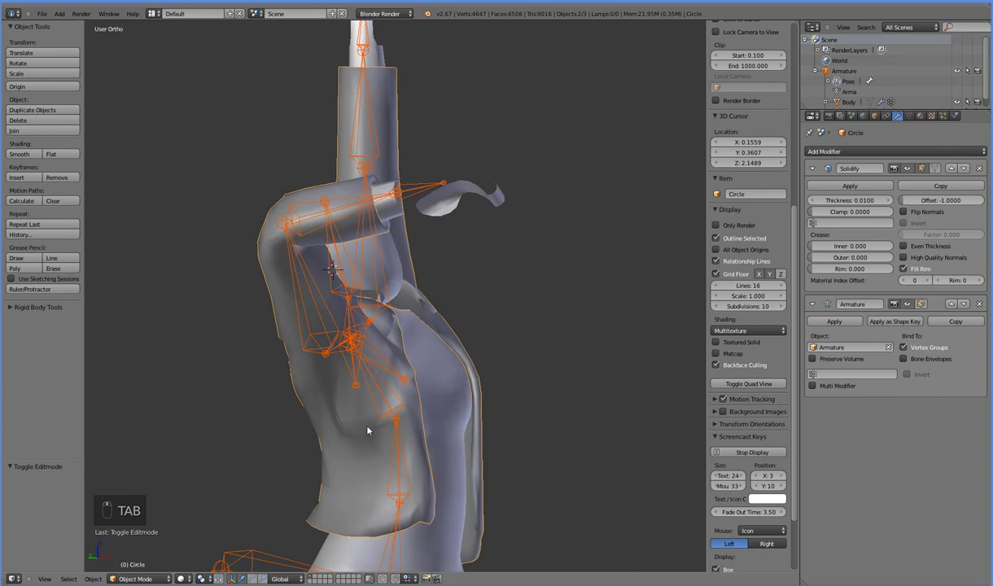
middle_drag(367, 431, 328, 453)
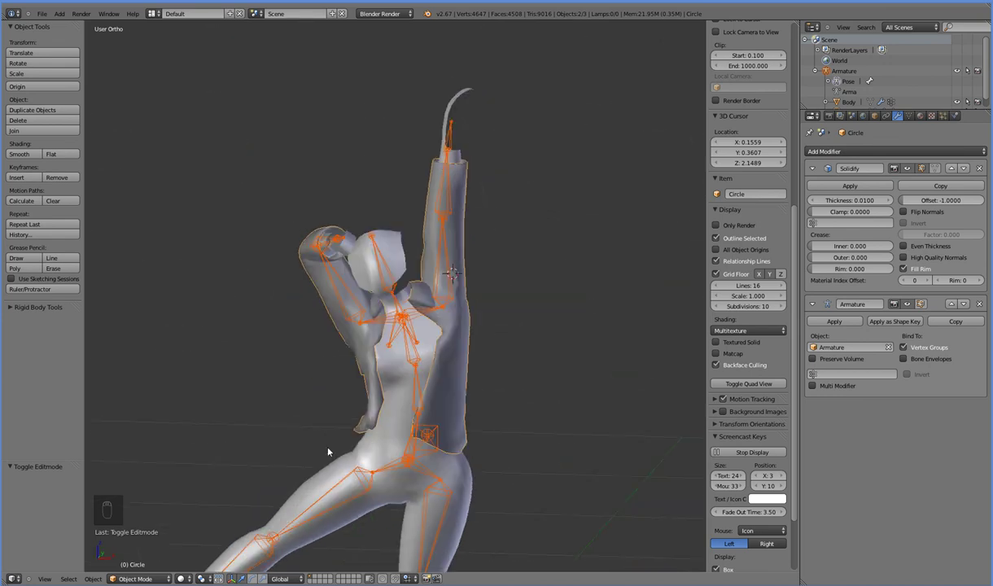
Turn off the armature's X-Ray display in Pose Mode and select the Forward bone in front of the chest
right_click(444, 501)
click(905, 403)
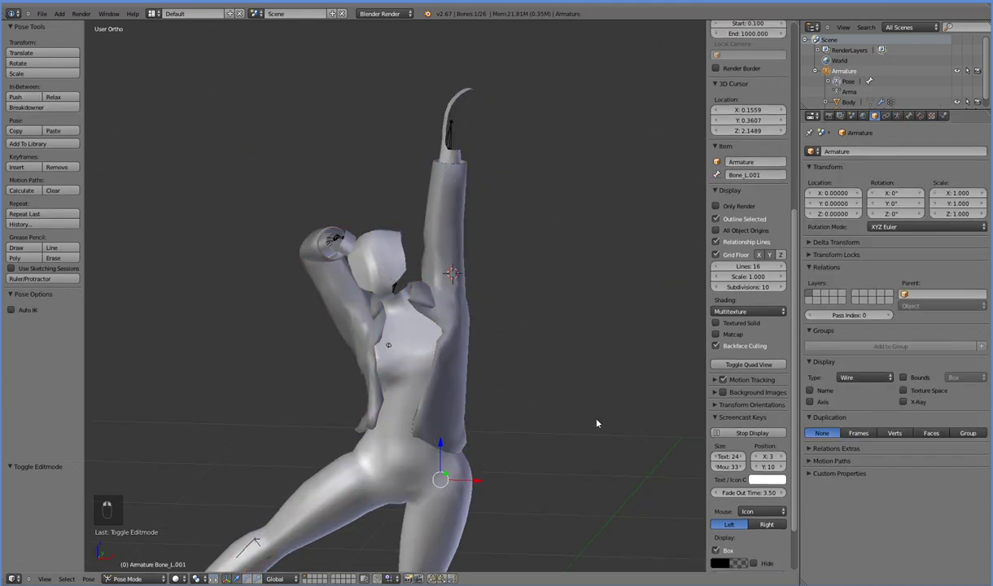
mouse_move(545, 428)
middle_down()
mouse_move(479, 431)
mouse_move(491, 408)
mouse_move(634, 386)
mouse_move(536, 411)
middle_up()
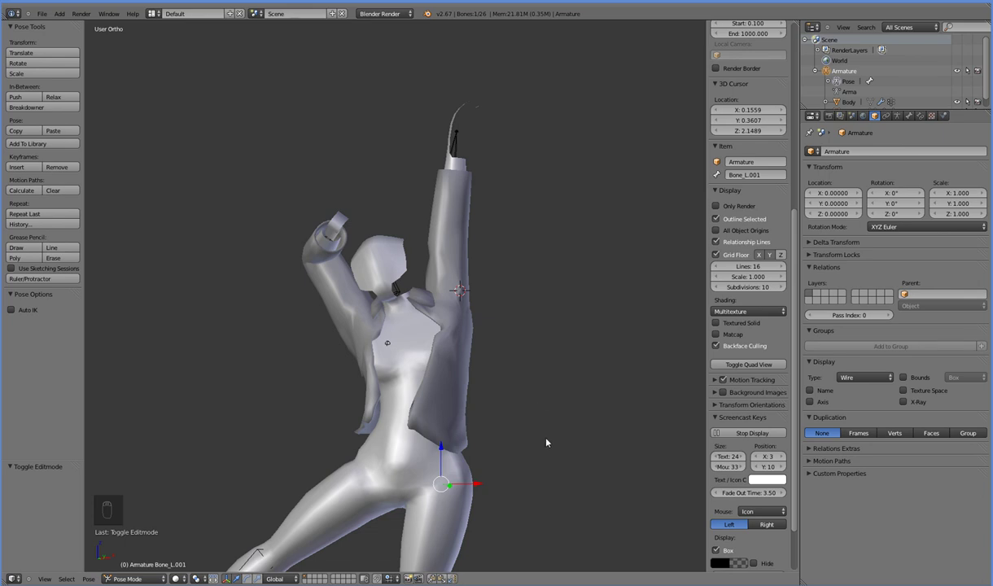
middle_drag(548, 442, 571, 427)
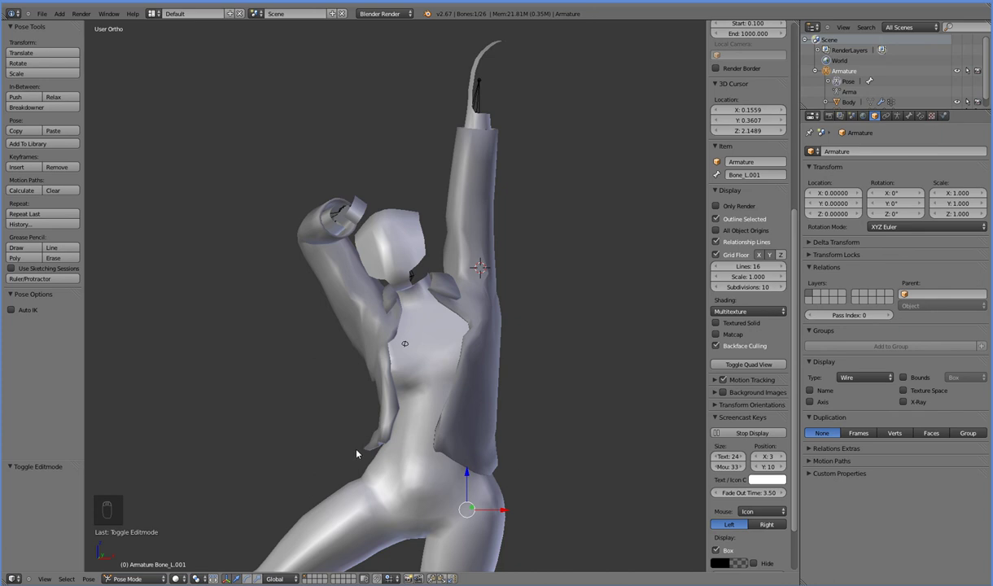
key(Tab)
key(Tab)
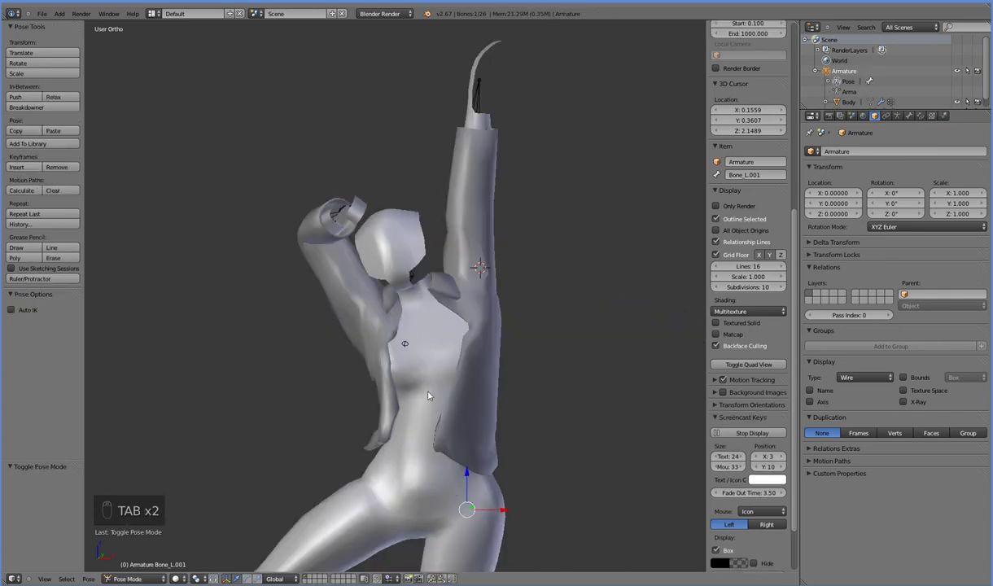
right_click(405, 346)
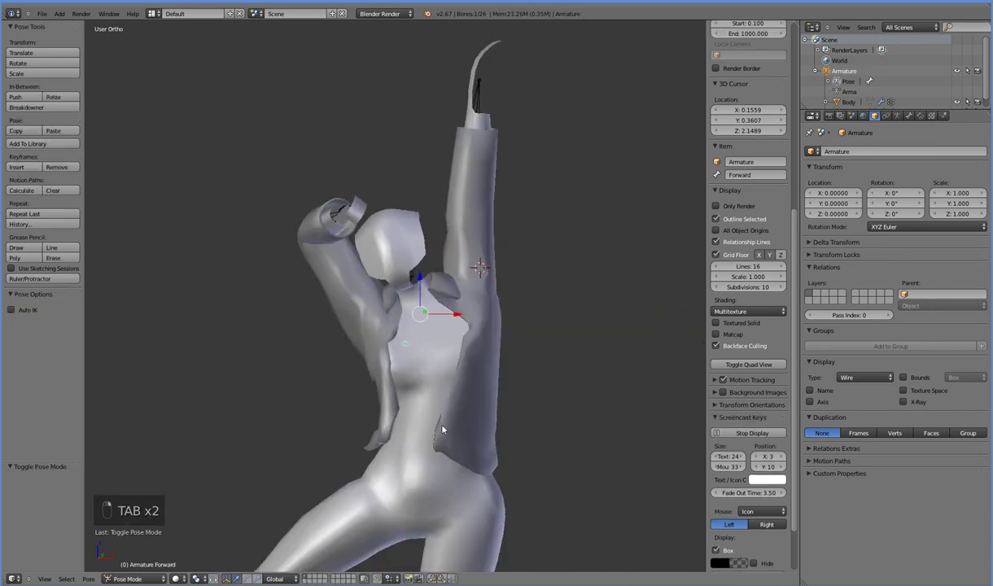
key(r)
click(491, 483)
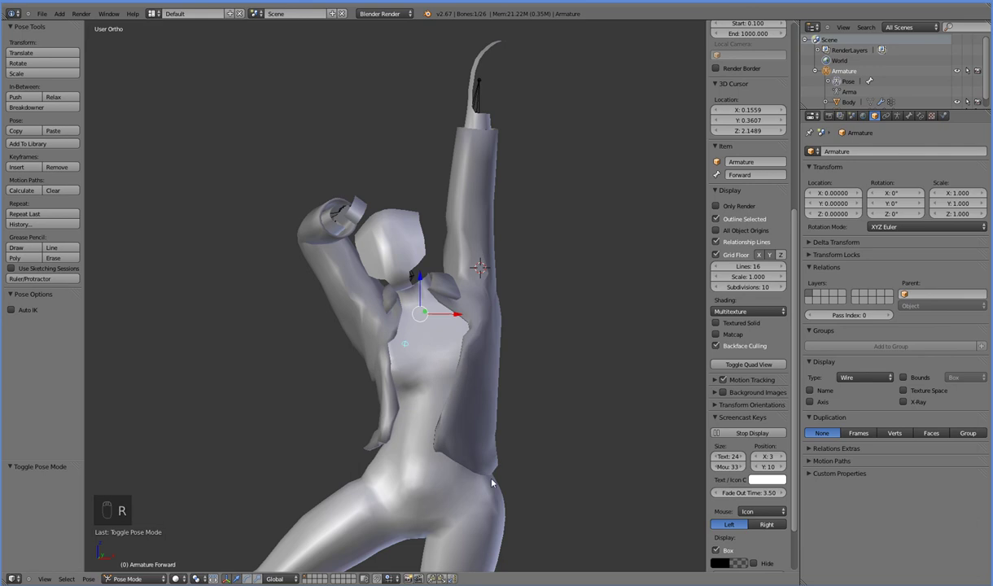
key(r)
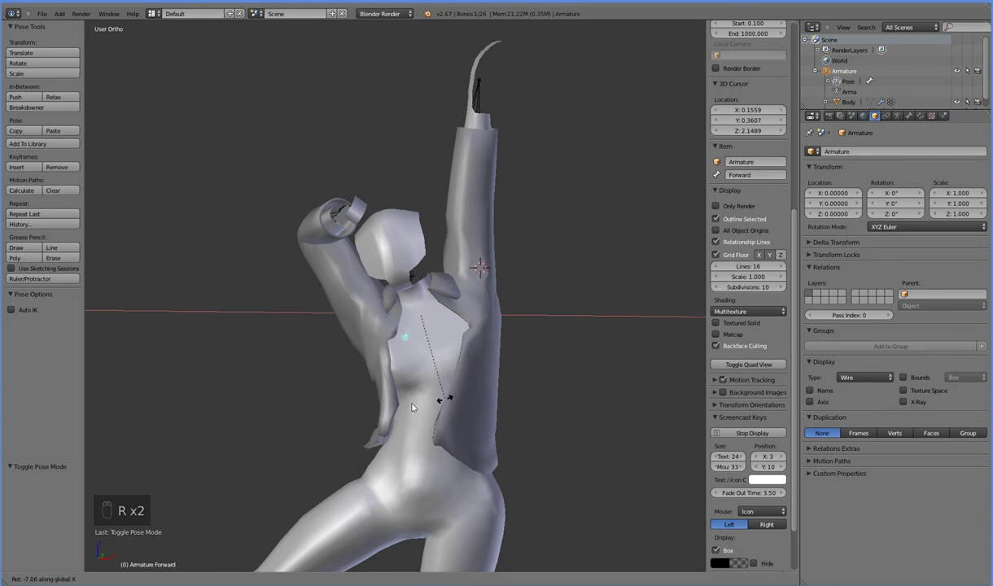
right_click(482, 439)
Rotate the Forward bone about 25.3° as seen from the character's side so the jacket's front swings outward
middle_drag(462, 486, 366, 461)
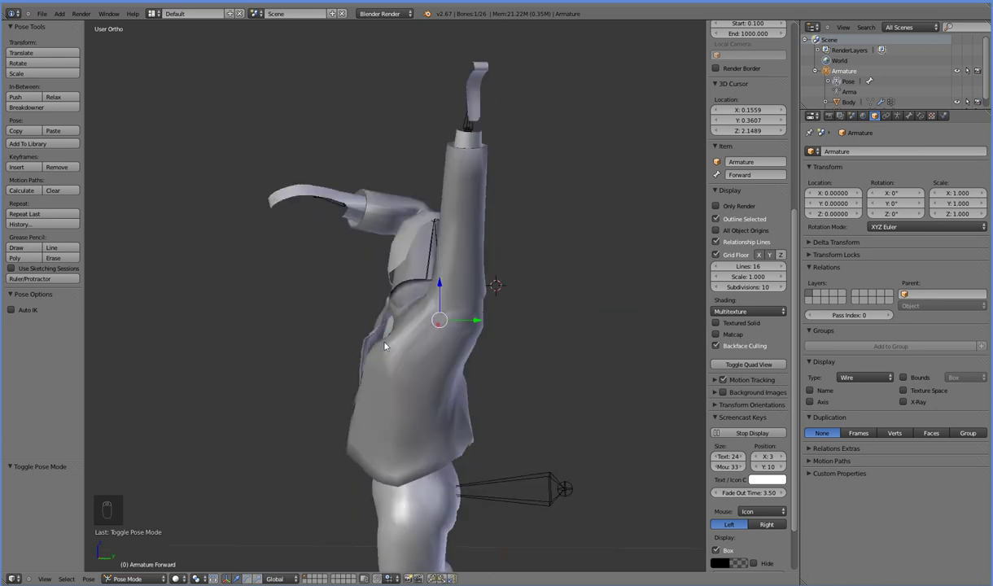
middle_drag(280, 511, 284, 483)
key(r)
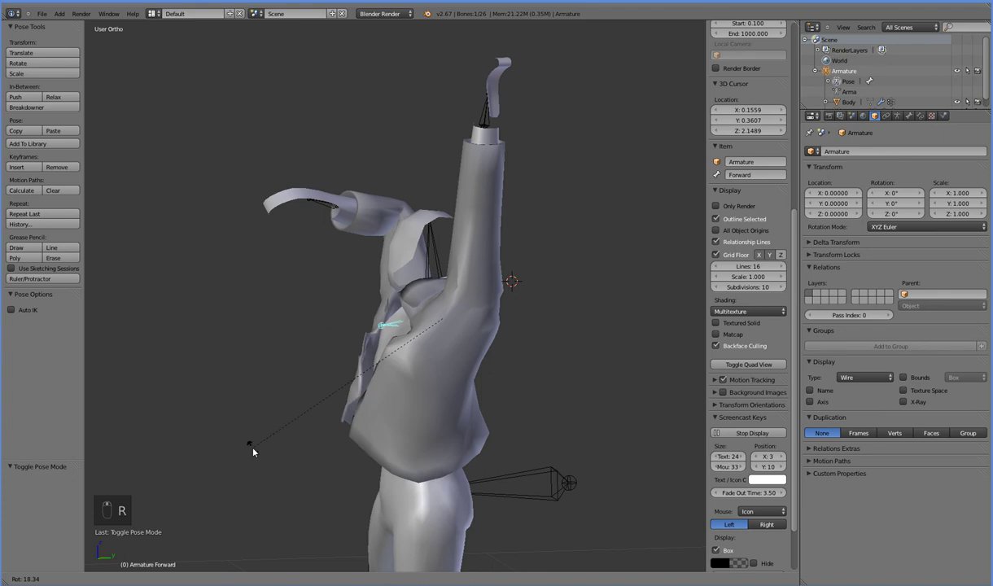
click(214, 409)
Switch the jacket to Weight Paint mode, set the brush weight to 1.000 and paint its lower front corner for the Forward bone
right_click(458, 398)
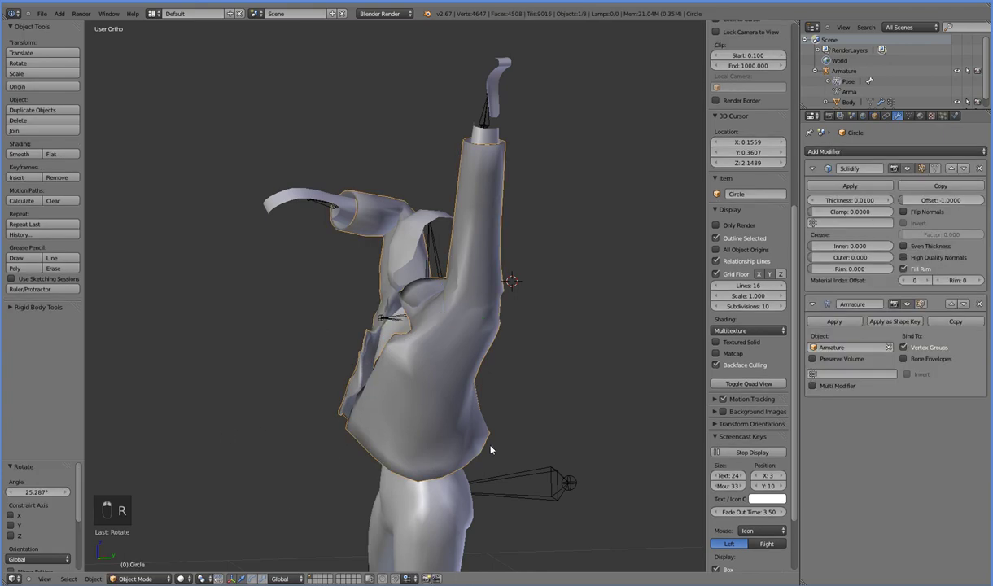
click(130, 578)
click(136, 512)
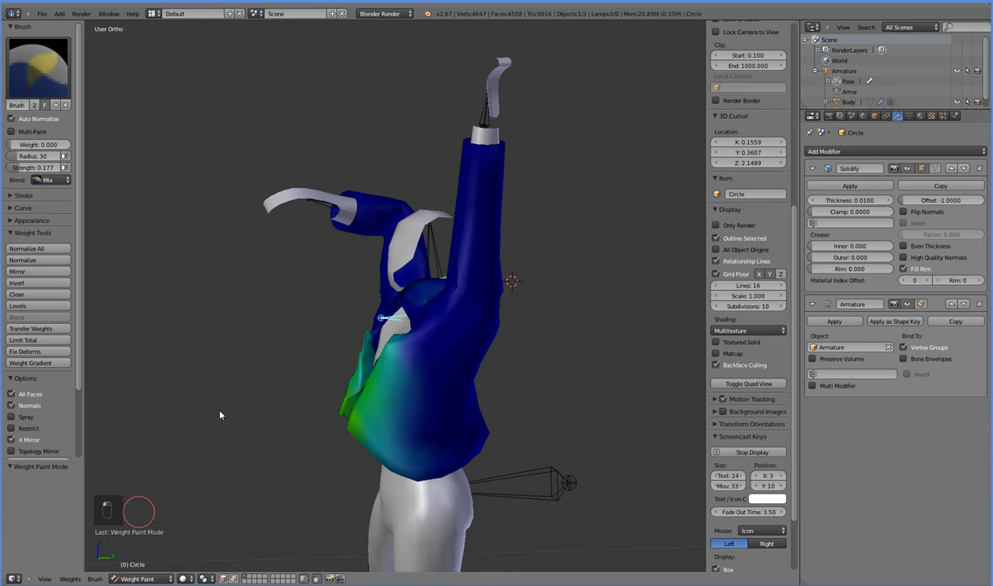
drag(37, 151, 82, 143)
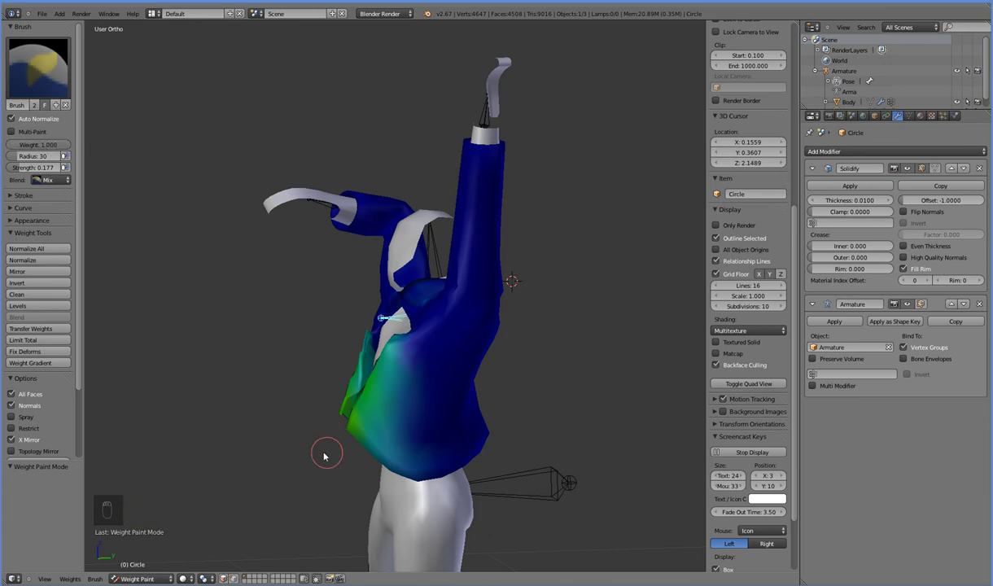
mouse_move(306, 444)
mouse_down()
mouse_move(316, 428)
mouse_move(343, 417)
mouse_move(348, 425)
mouse_up()
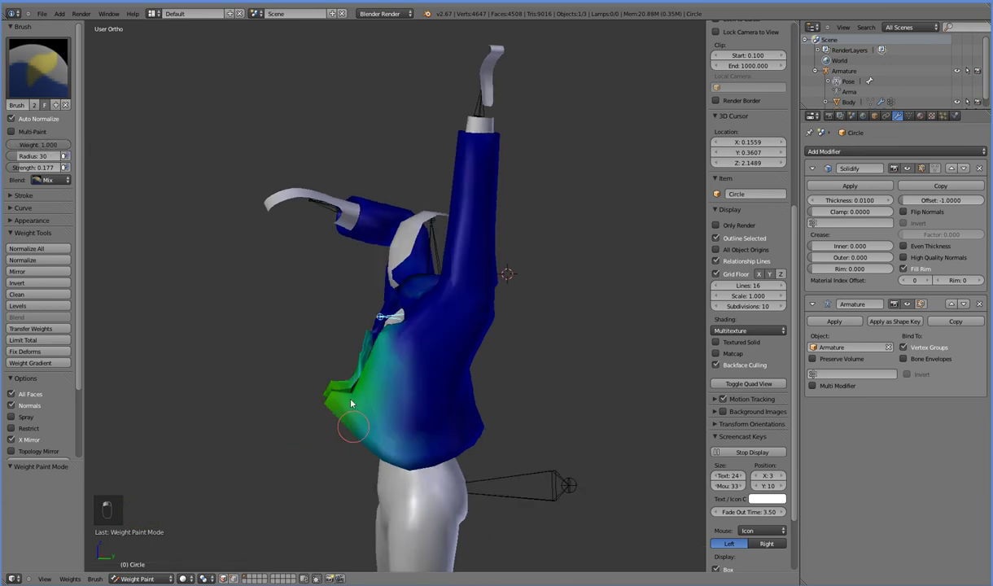
Set the brush strength to 0.05 and softly paint Forward bone weight around the jacket's lower front edge
click(18, 169)
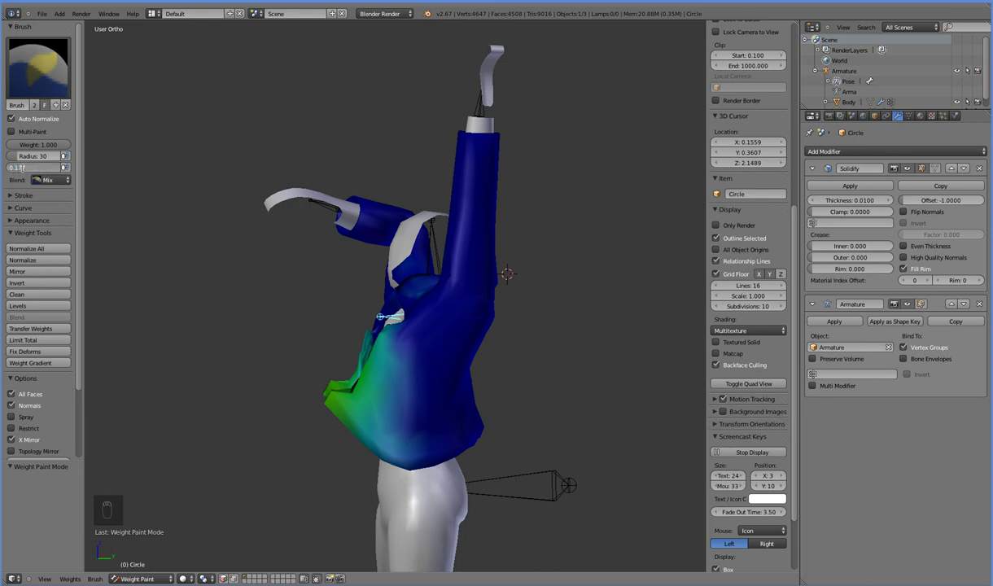
text(.05)
key(Return)
middle_drag(329, 352, 381, 399)
drag(383, 407, 374, 413)
middle_drag(405, 402, 294, 407)
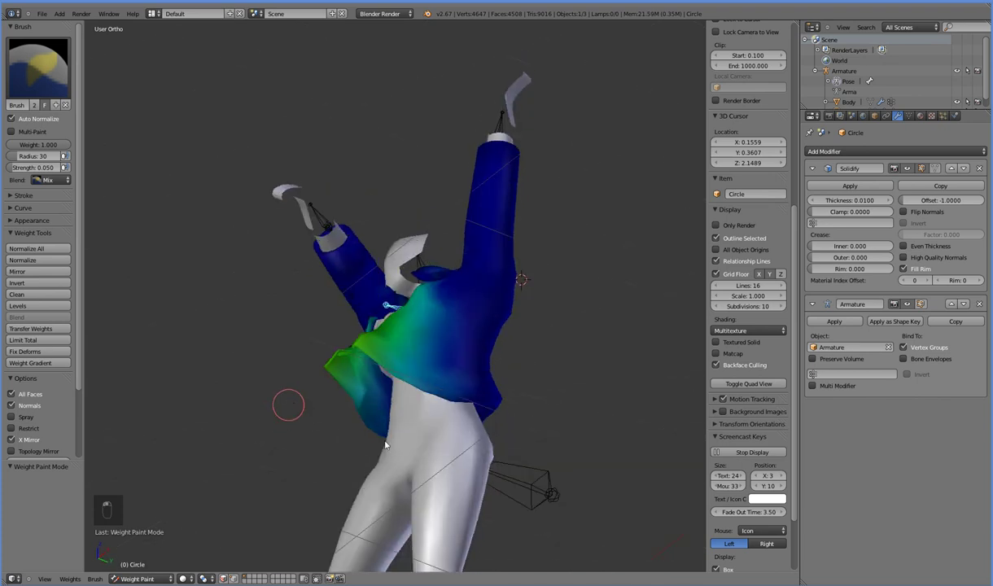